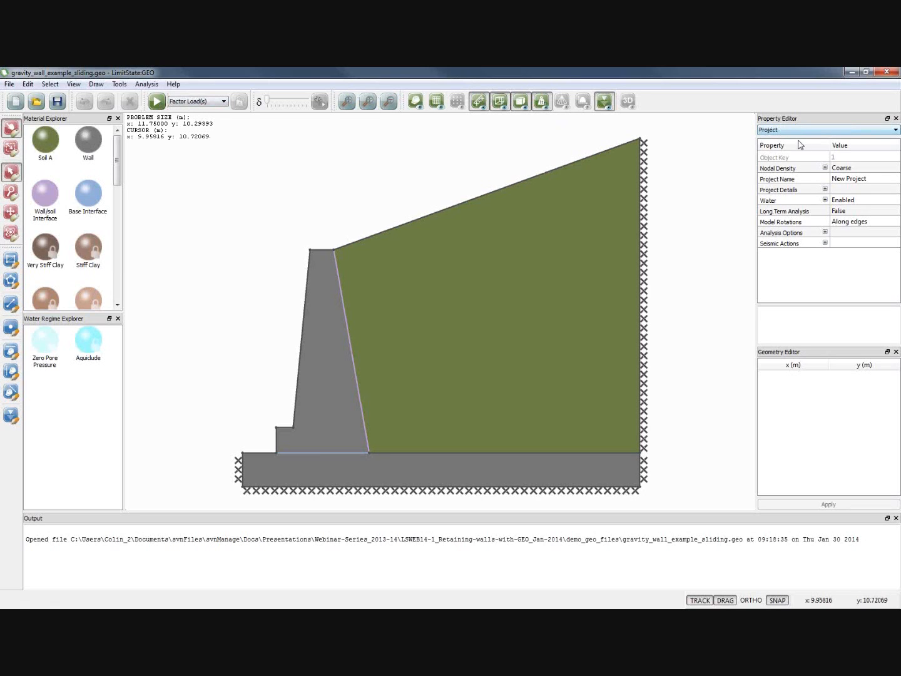
- Review the project-level properties from Nodal Density through Project Details, Water, Long Term Analysis, Model Rotations and Analysis Options to Seismic Actions
click(794, 169)
click(795, 180)
click(794, 189)
click(793, 200)
click(792, 211)
click(792, 223)
click(791, 233)
click(791, 244)
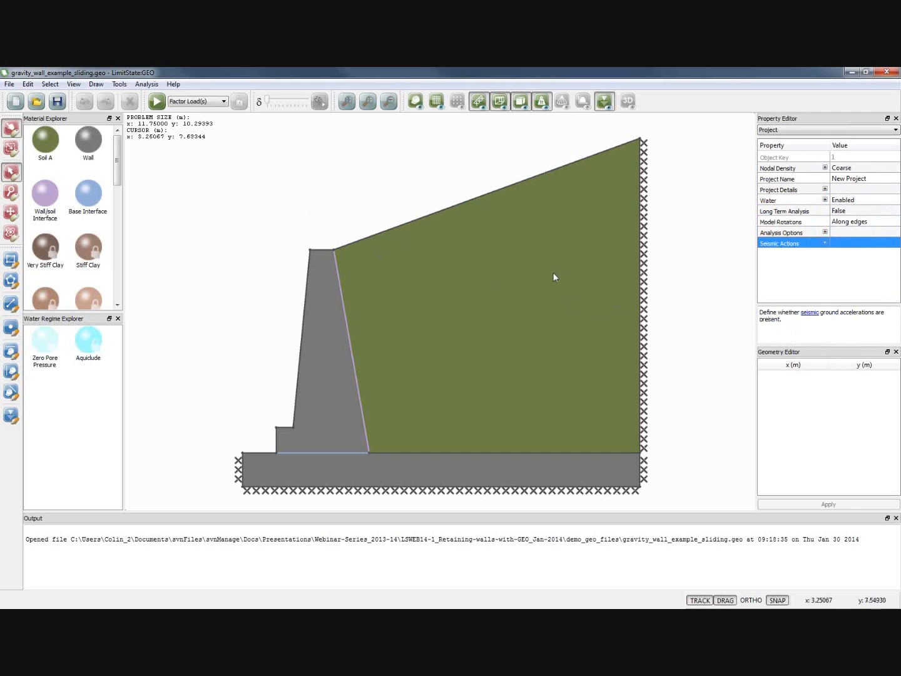
- Select the sloping backfill soil zone behind the wall and review its vertex coordinates
click(512, 289)
click(513, 285)
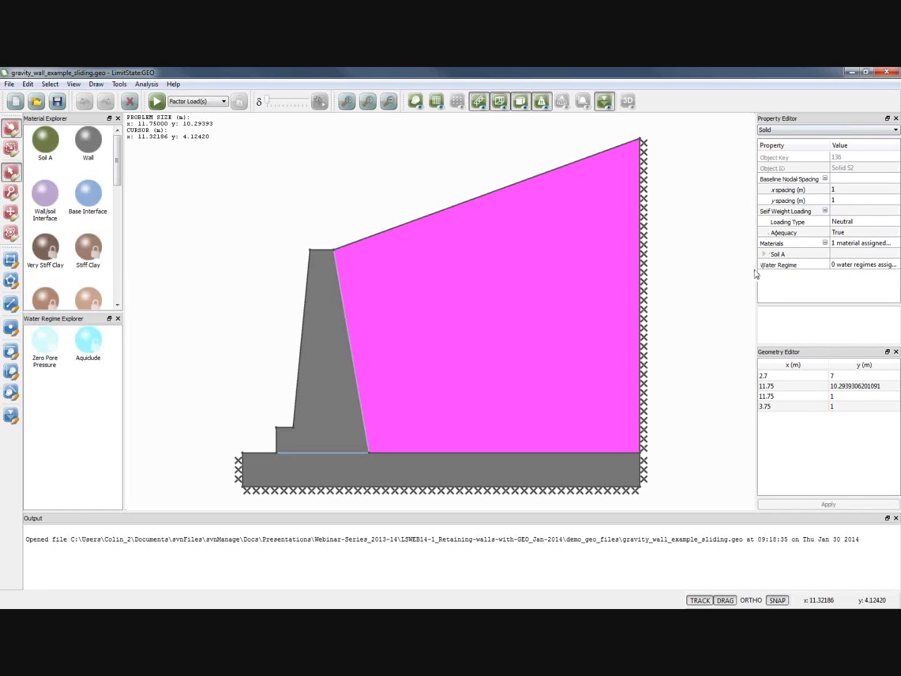
click(785, 375)
click(785, 386)
click(785, 396)
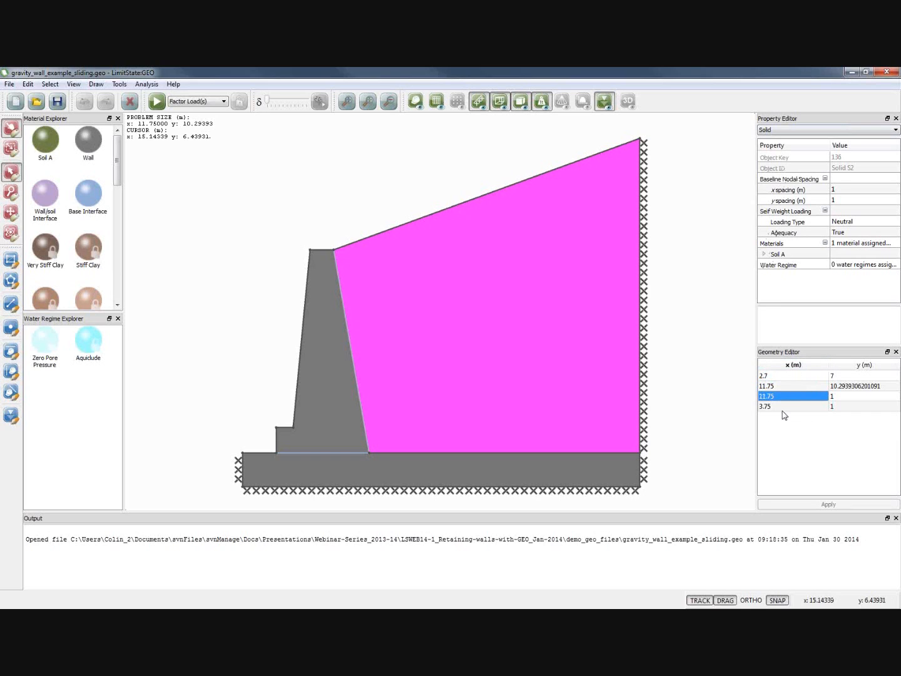
click(783, 407)
- Select the gravity wall solid and review its baseline nodal spacing and vertex coordinates
click(326, 392)
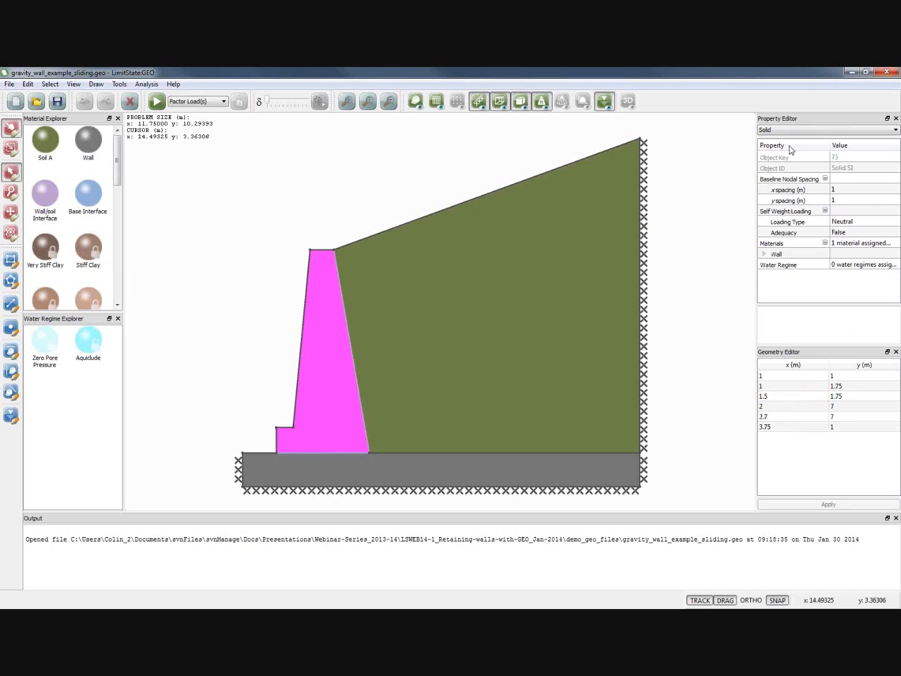
click(788, 179)
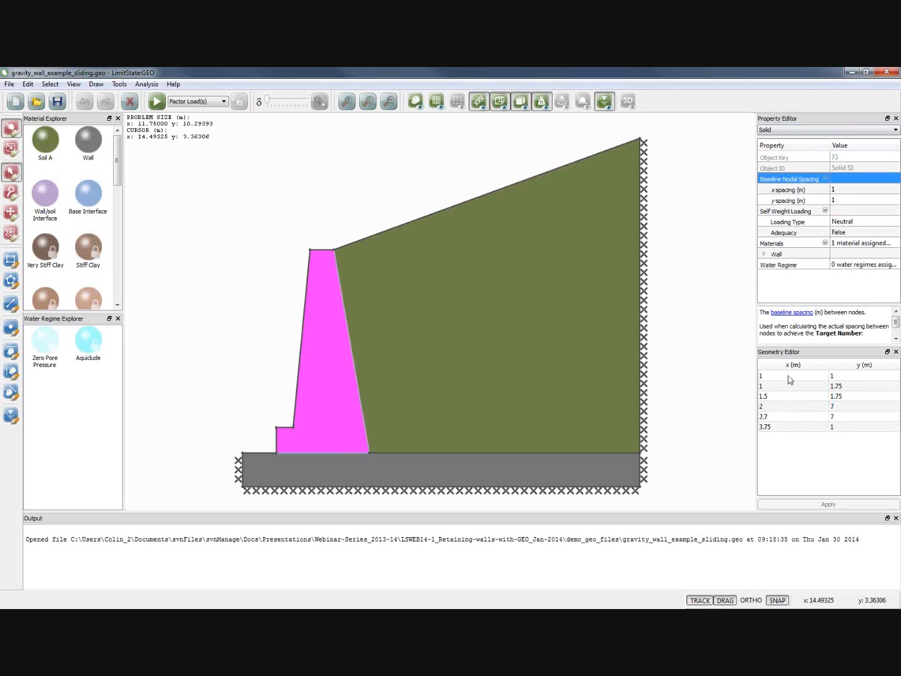
click(790, 376)
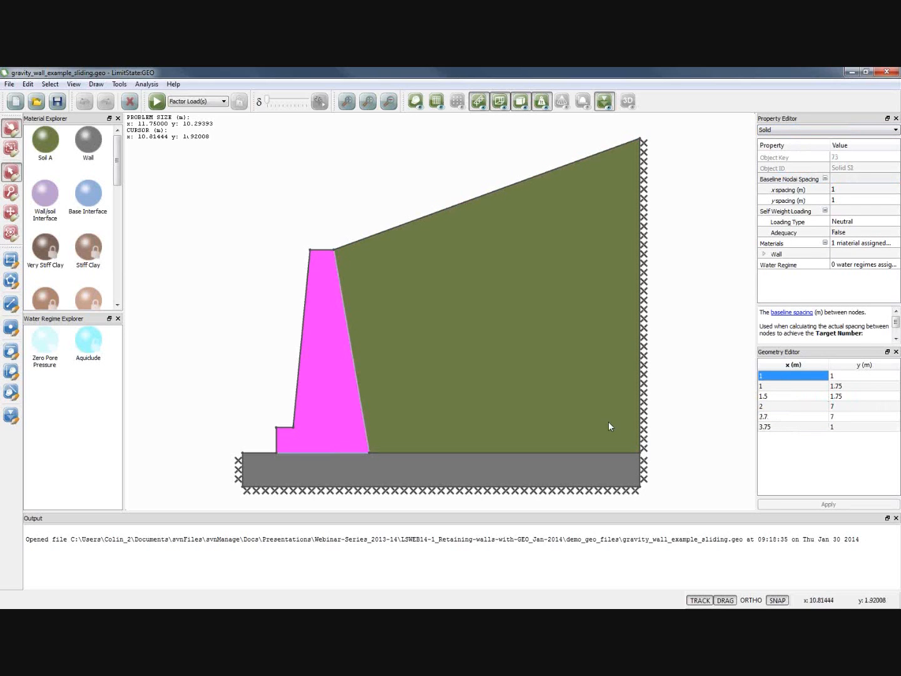
- Expand the Soil A material assigned to the backfill zone and inspect its drained friction angle and undrained shear strength
click(494, 358)
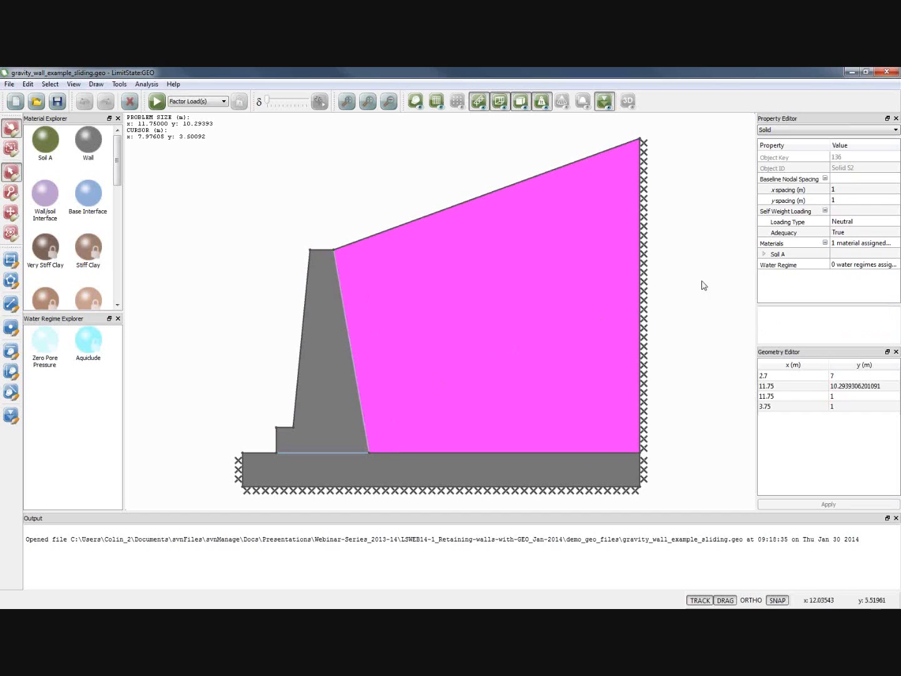
click(772, 247)
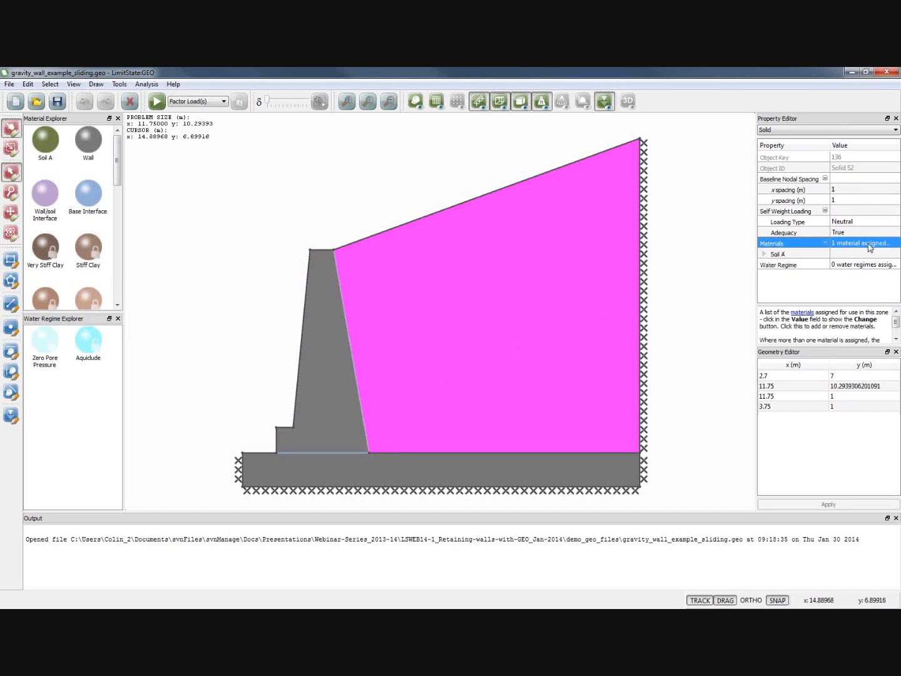
click(765, 254)
scroll(769, 257, down, 1)
scroll(769, 257, down, 2)
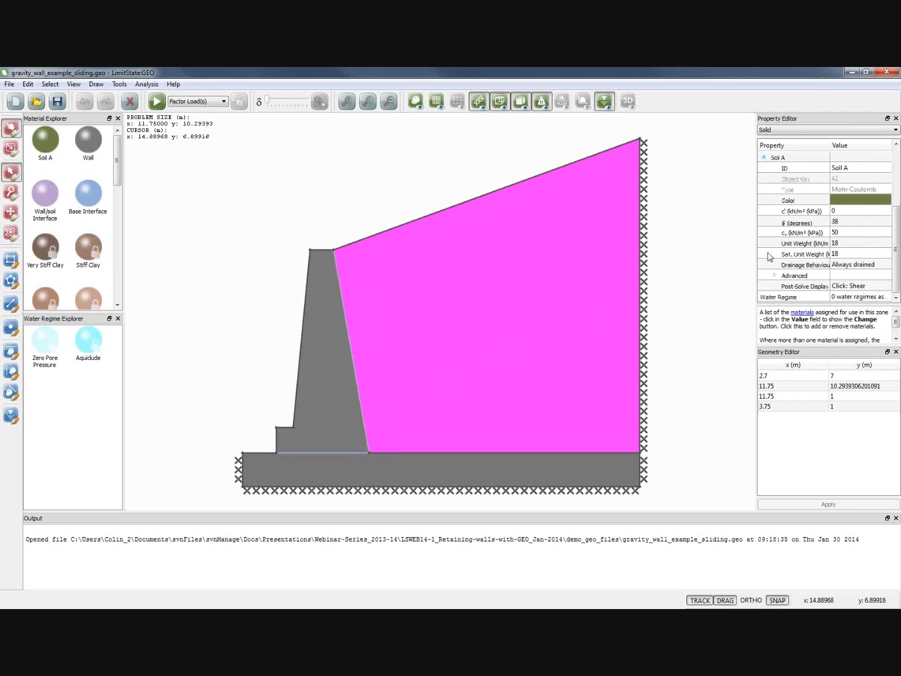
click(830, 221)
click(835, 223)
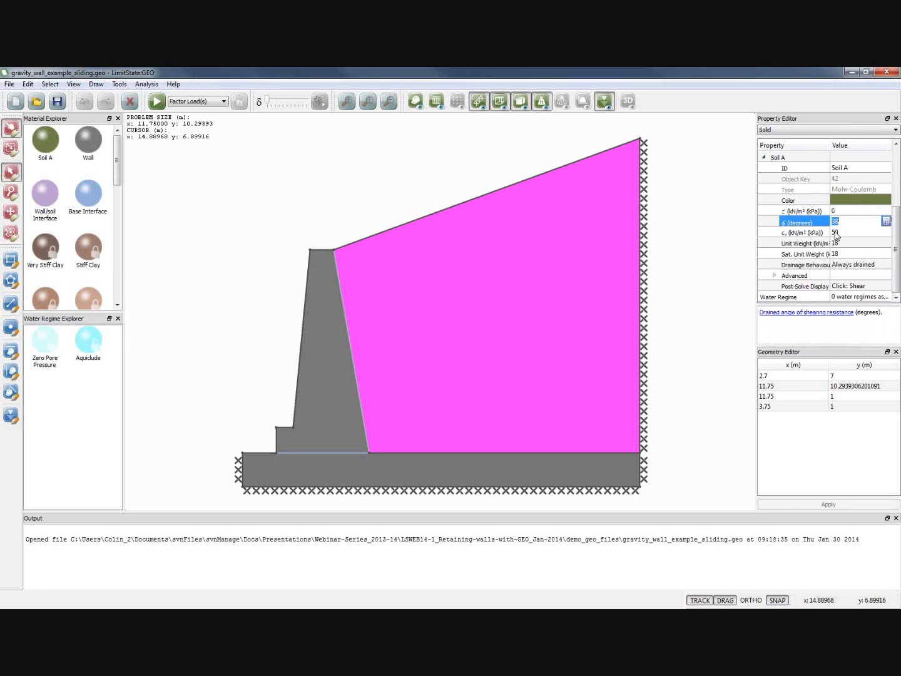
click(838, 232)
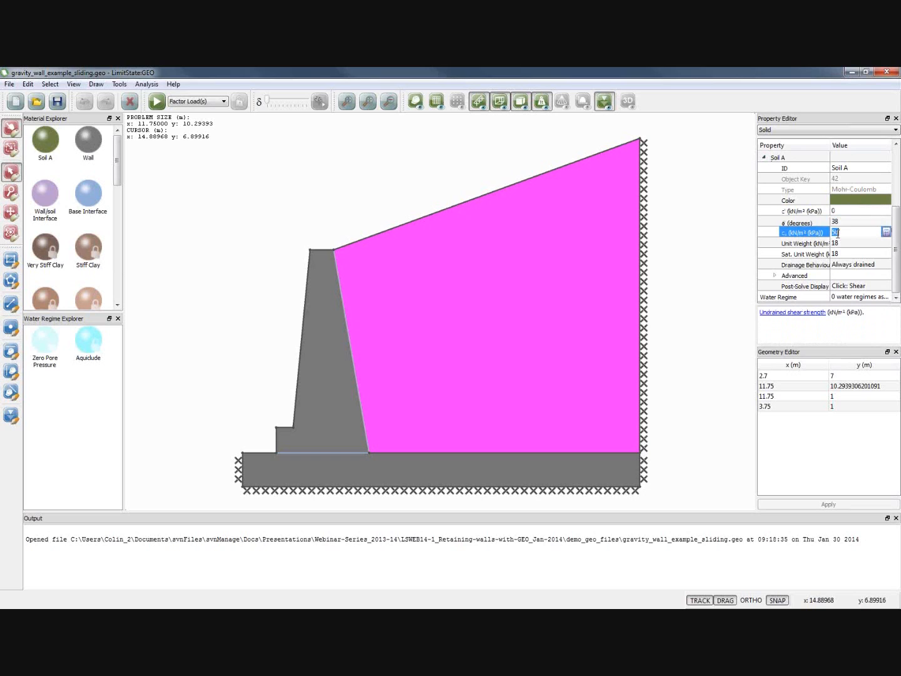
- Inspect Soil A's drainage behaviour options and its unit and saturated unit weights, then clear the selection
click(840, 265)
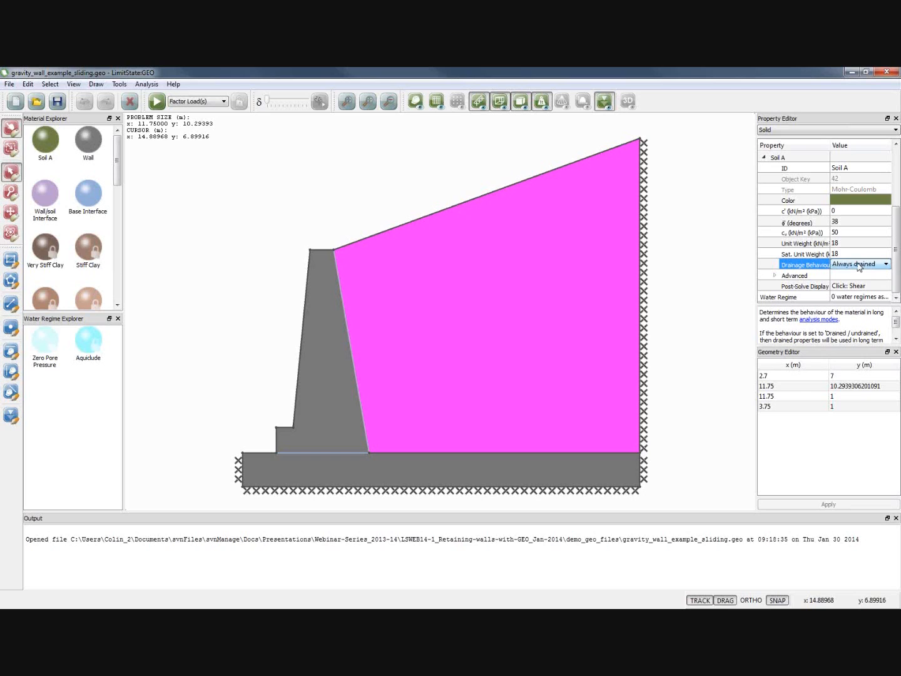
click(851, 265)
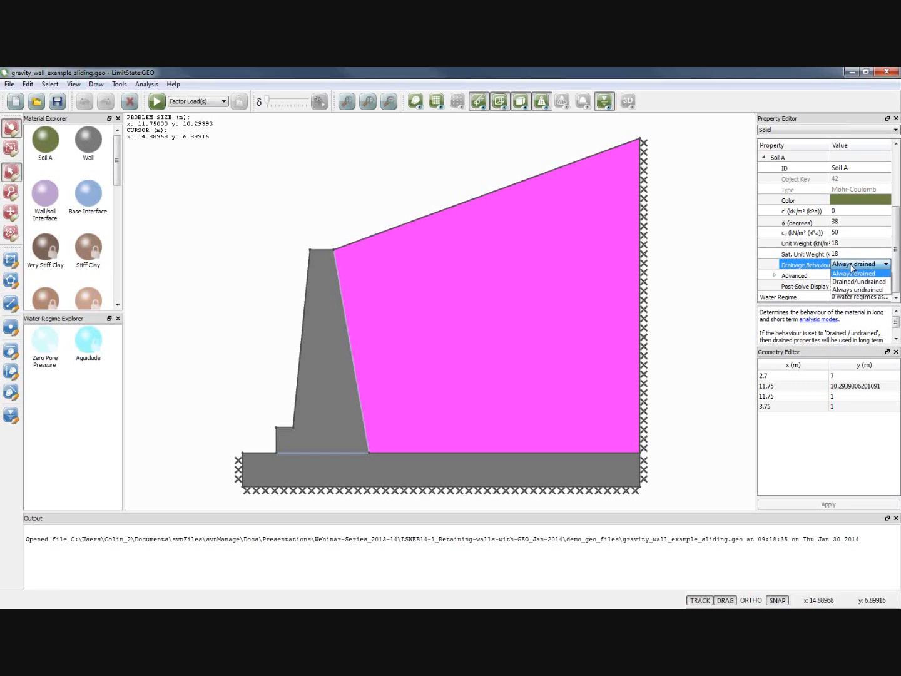
click(849, 265)
click(847, 243)
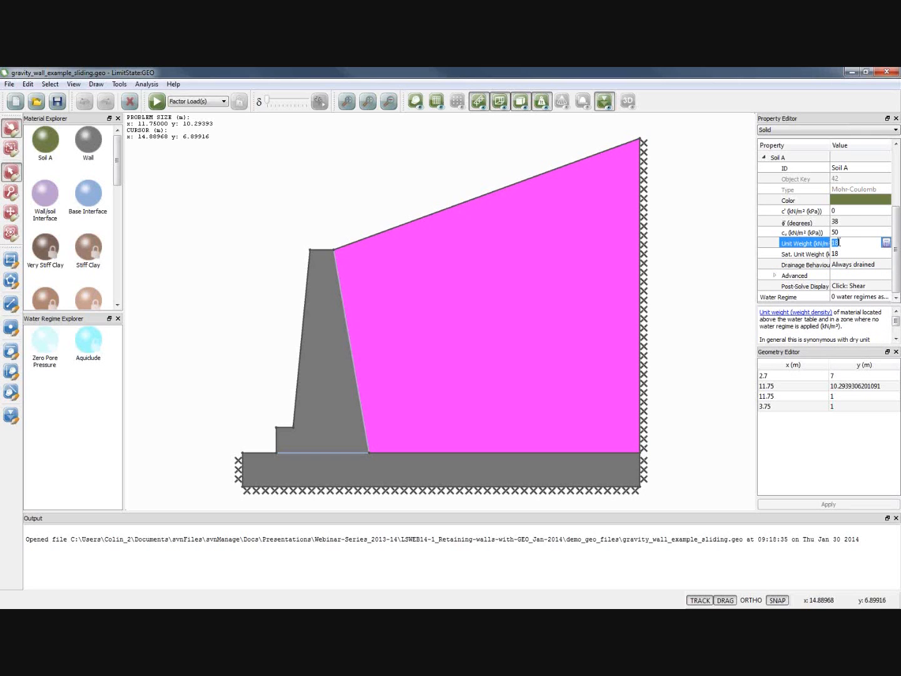
click(839, 252)
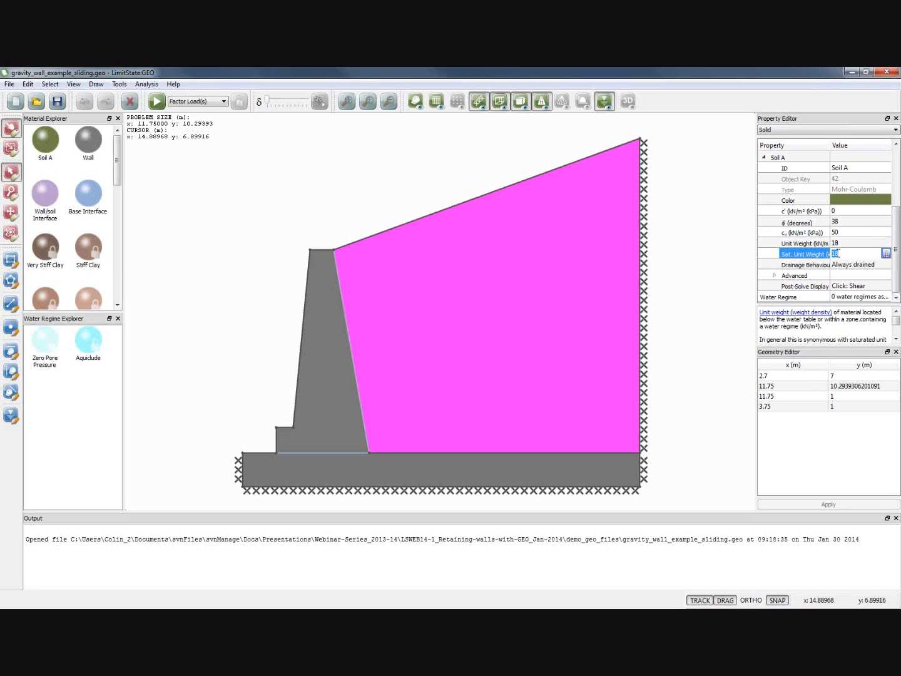
click(720, 262)
- Expand the Wall material assigned to the gravity wall and inspect its material type and unit weight
click(323, 338)
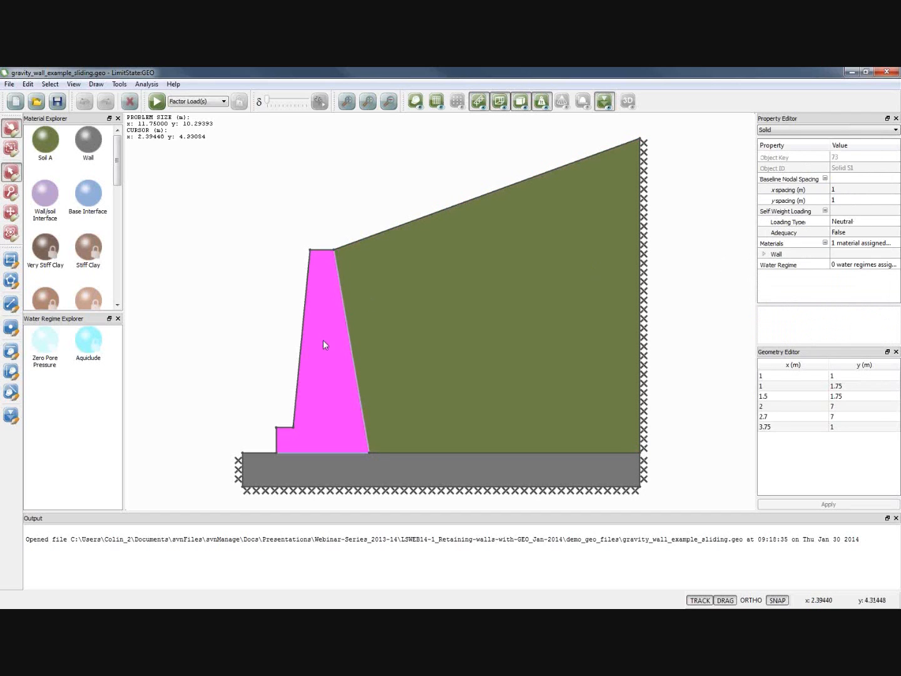
click(765, 254)
scroll(839, 275, down, 1)
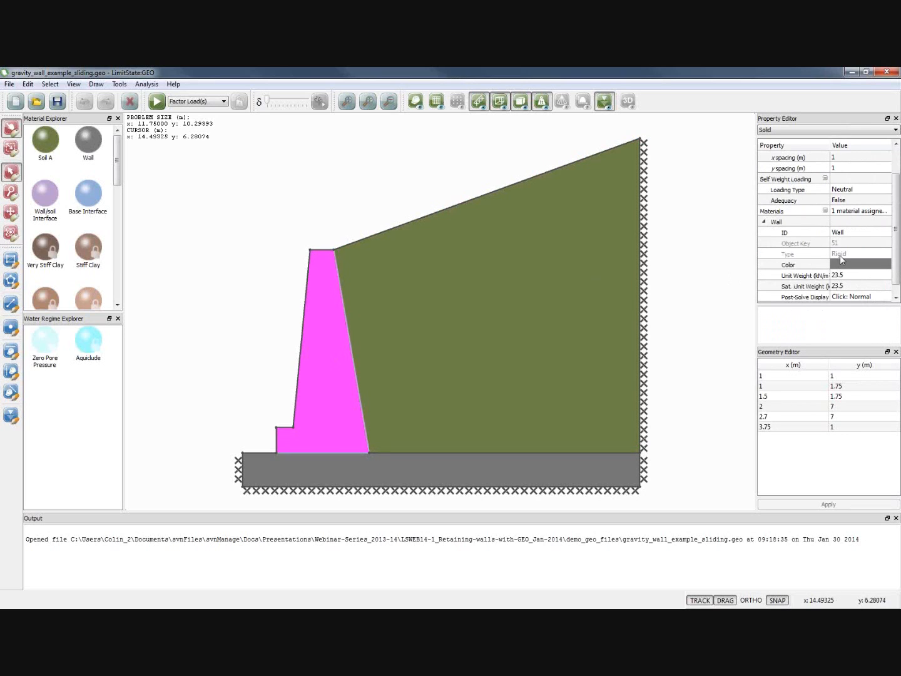
click(839, 254)
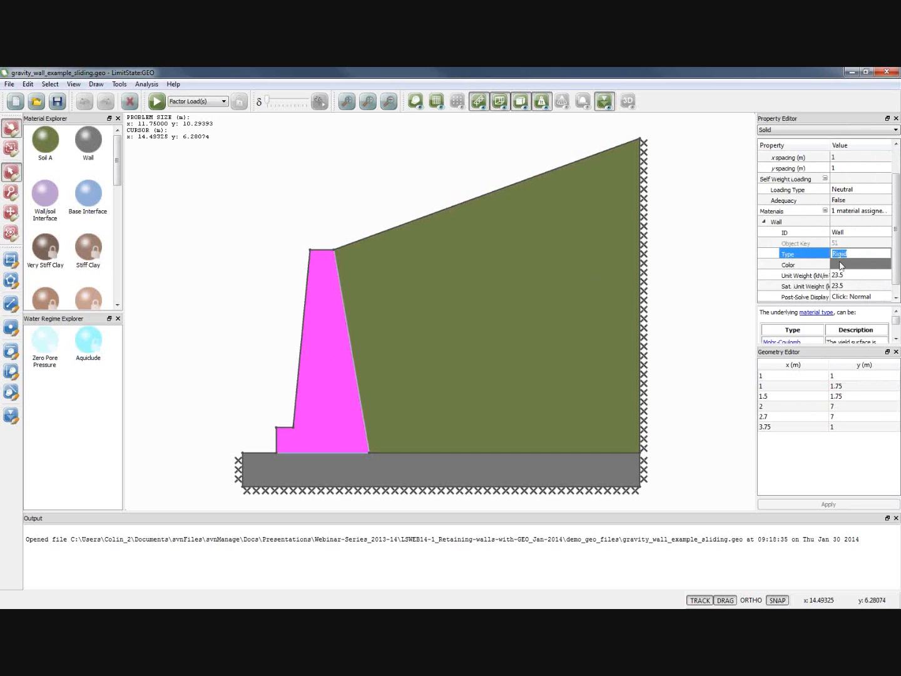
click(840, 276)
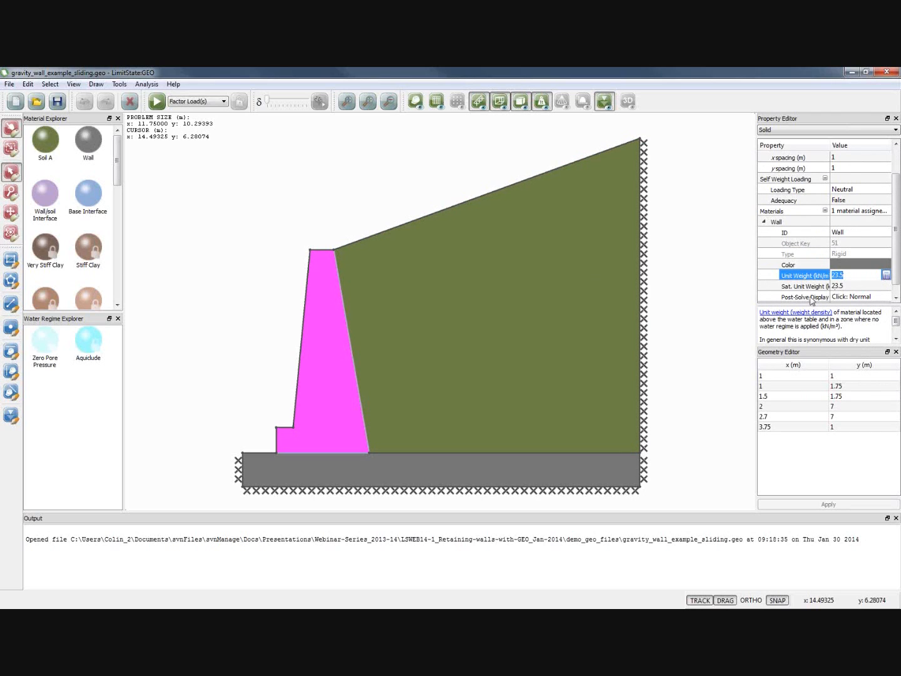
click(704, 310)
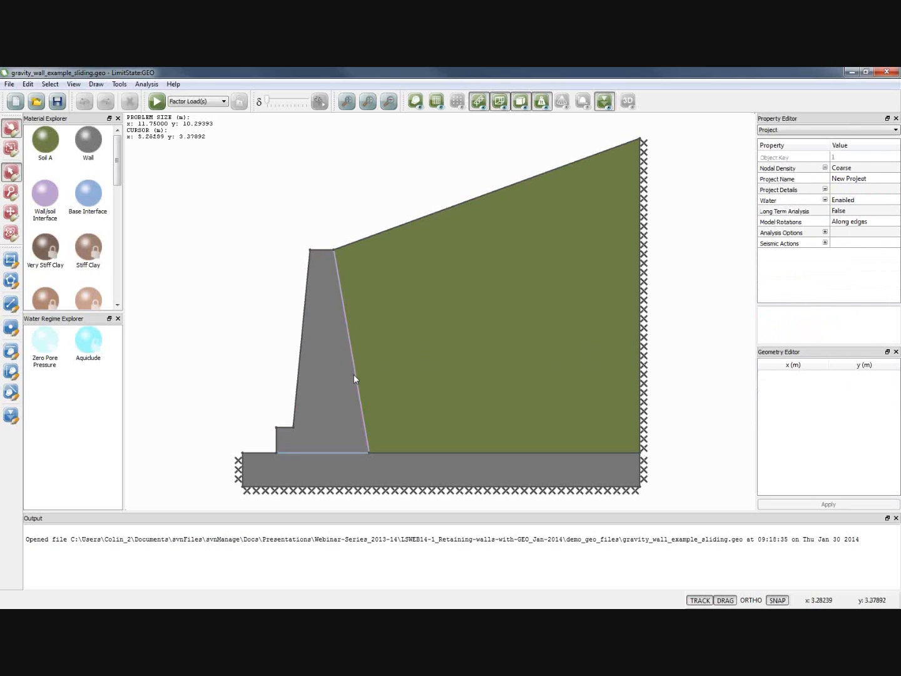
- Select the boundary between the wall's back face and the backfill and inspect the Wall/soil Interface material's friction angle
scroll(352, 363, up, 5)
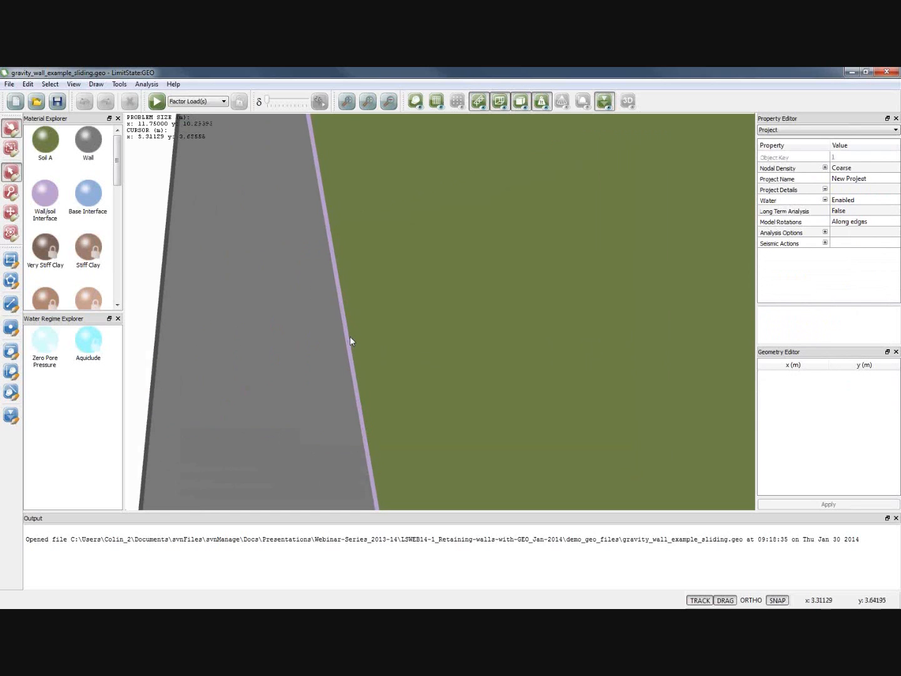
scroll(351, 340, down, 5)
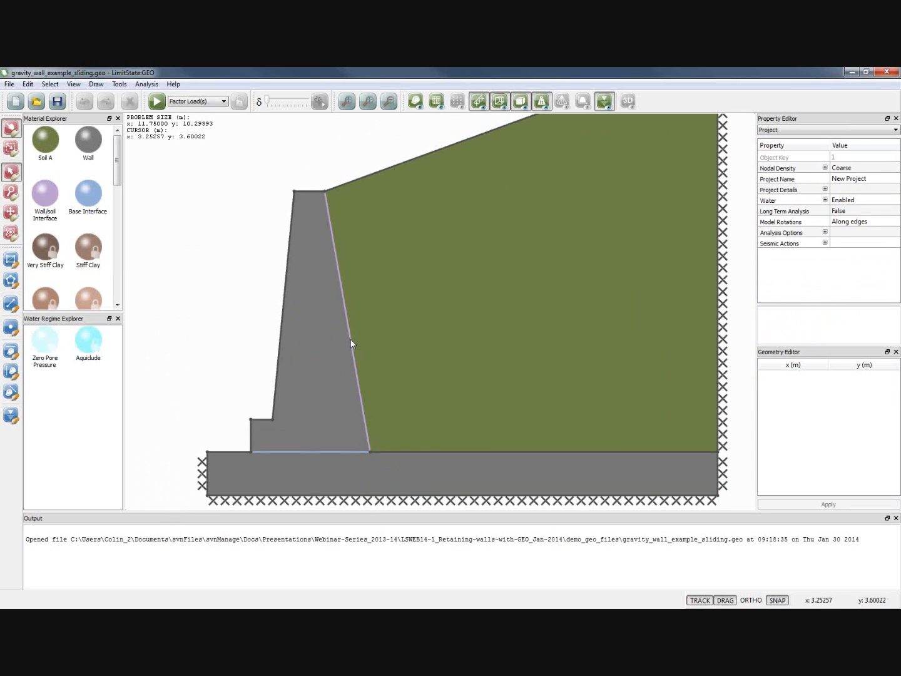
click(350, 340)
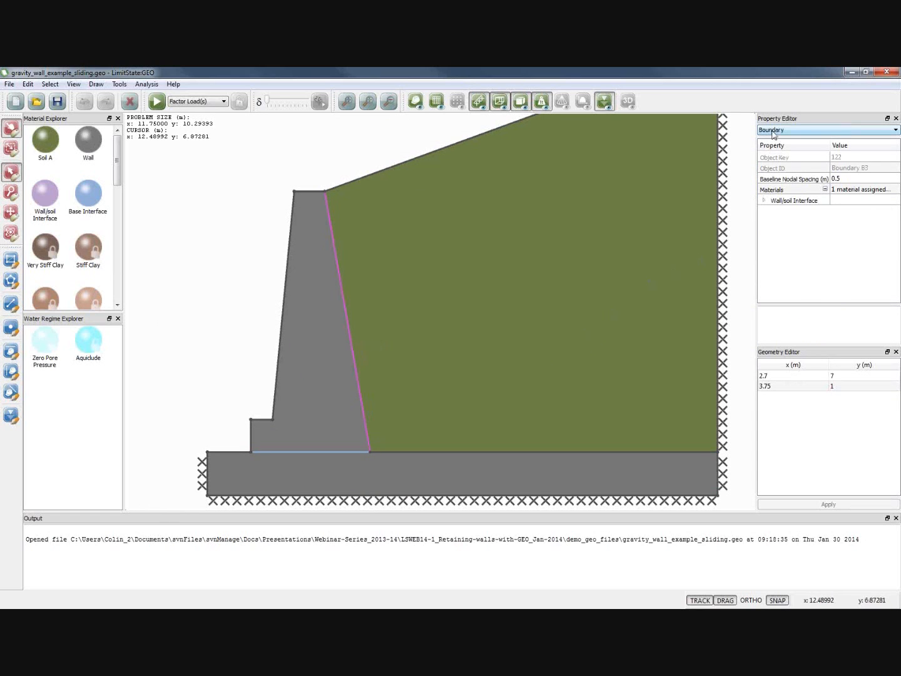
click(763, 201)
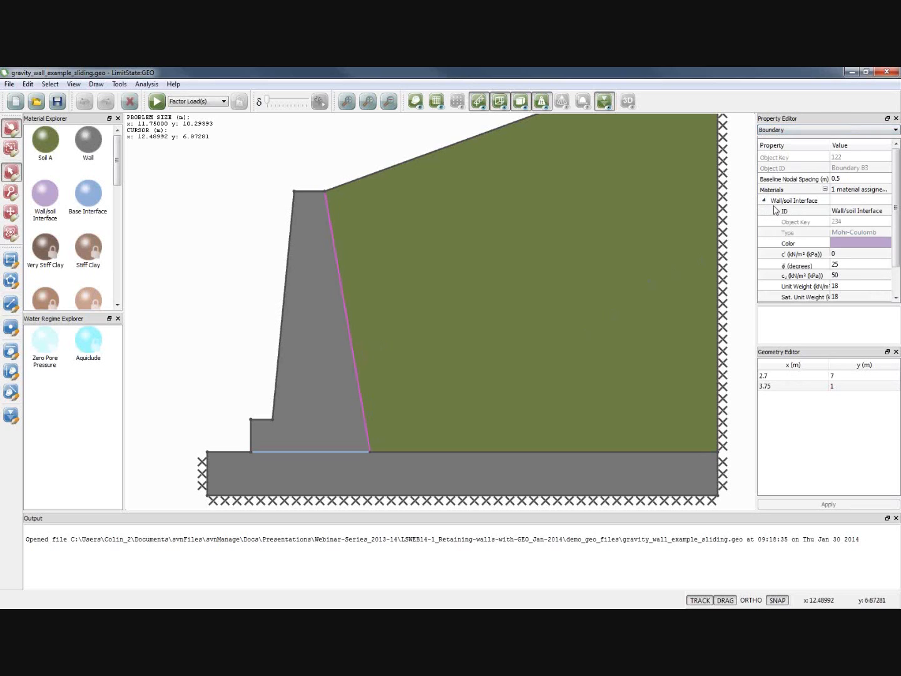
scroll(816, 245, down, 1)
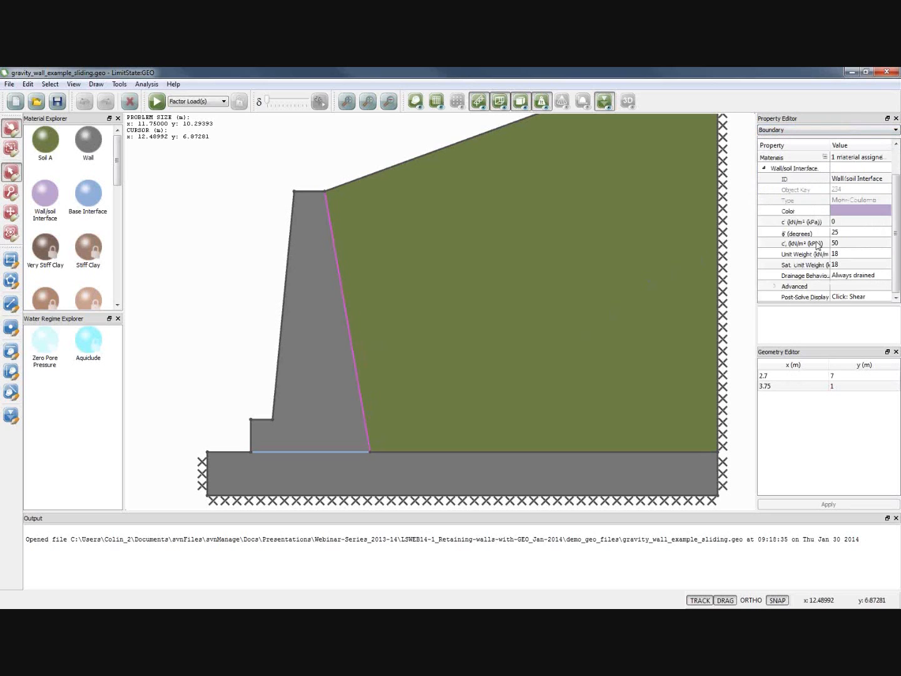
click(836, 233)
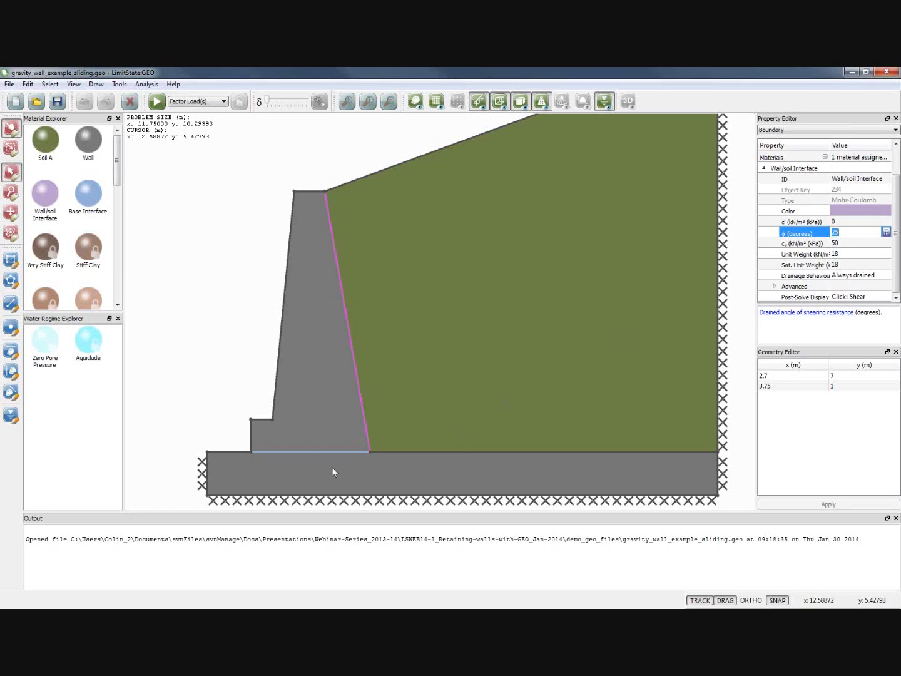
- Select the boundary beneath the wall's base and inspect the Base Interface material's friction angle
click(326, 451)
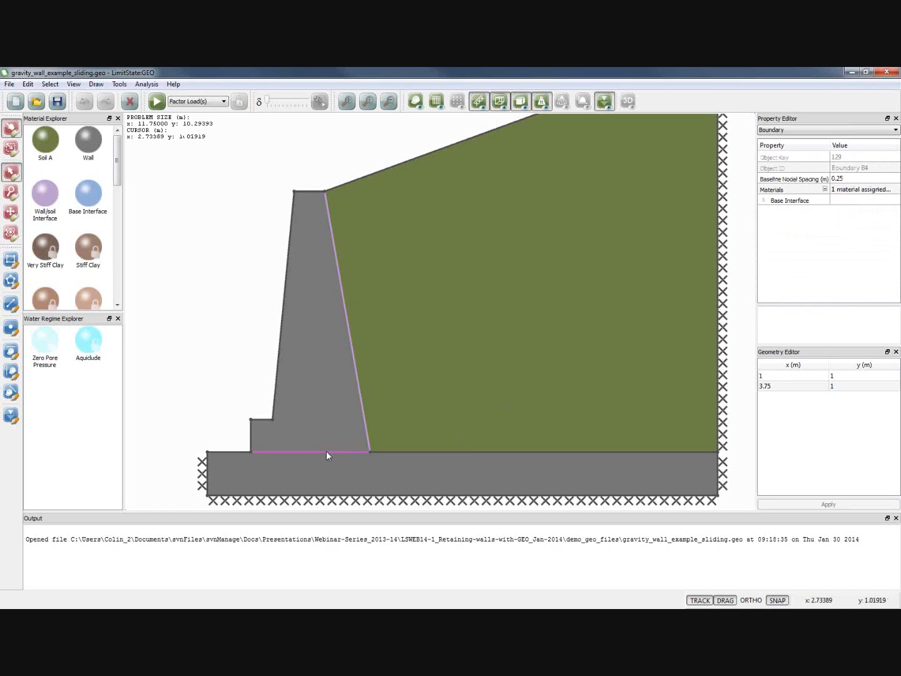
click(764, 201)
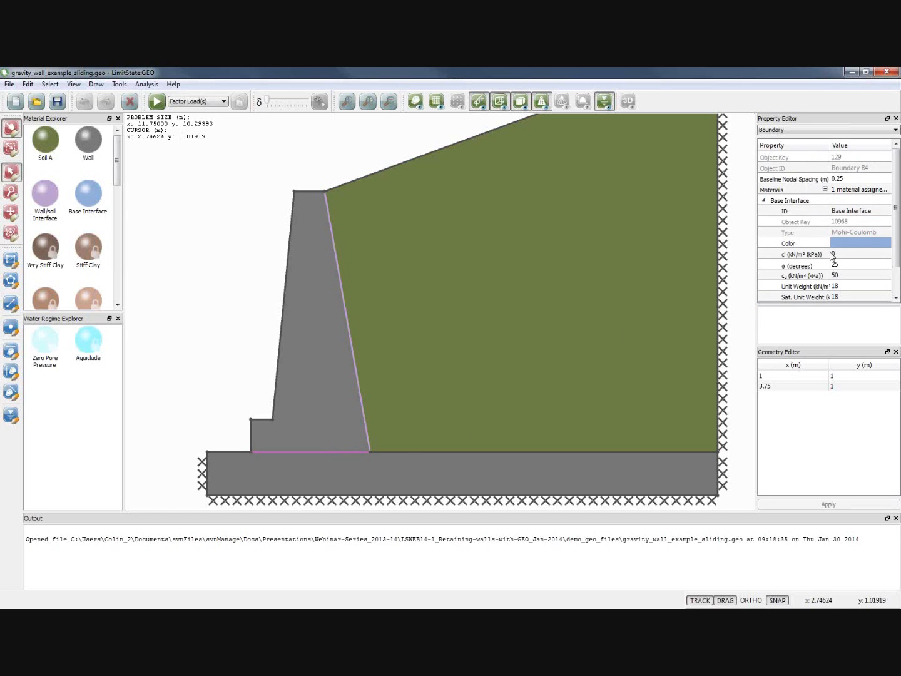
click(835, 266)
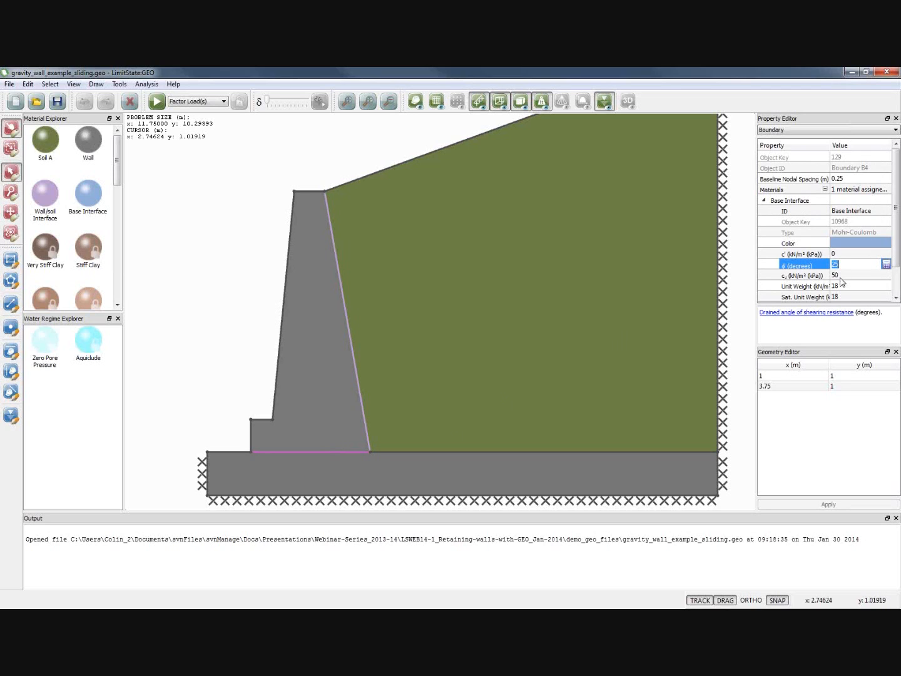
click(263, 266)
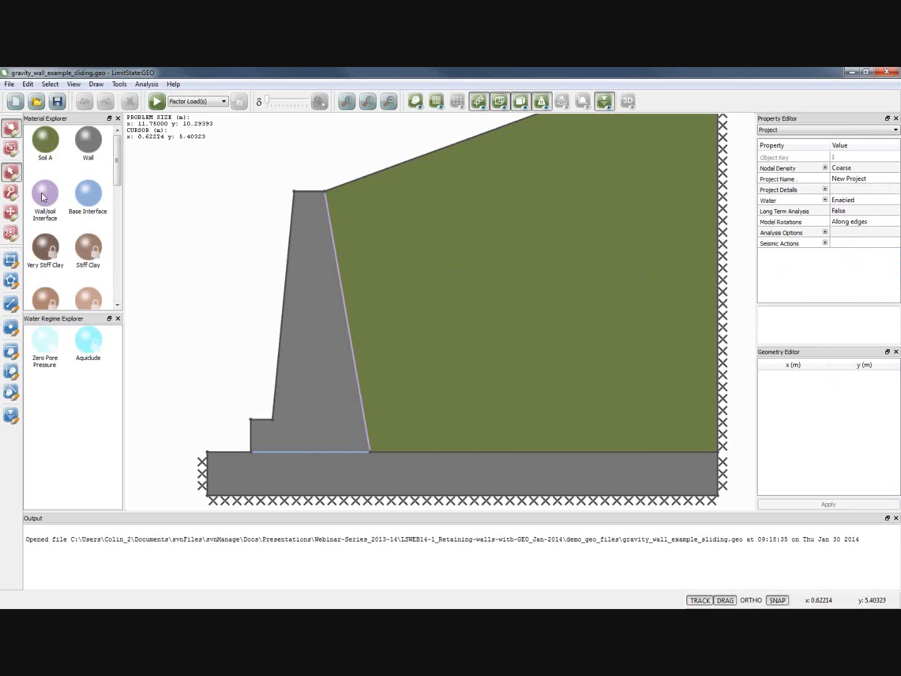
- Review the Soil A and Base Interface material definitions, including Base Interface's advanced undrained strength gradient, datum elevation and Override Strength settings
click(34, 149)
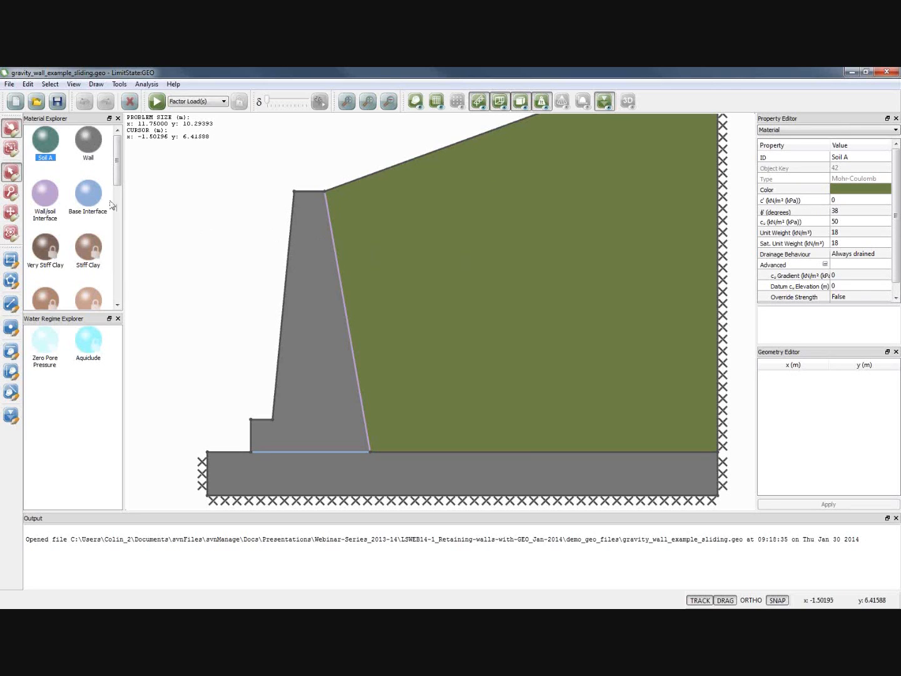
click(86, 198)
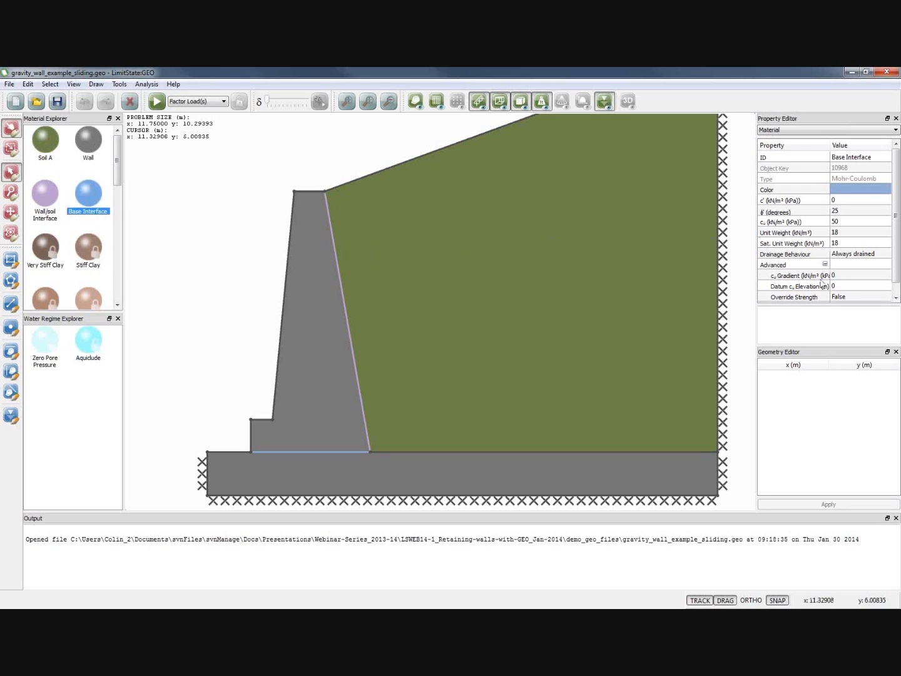
scroll(894, 278, down, 1)
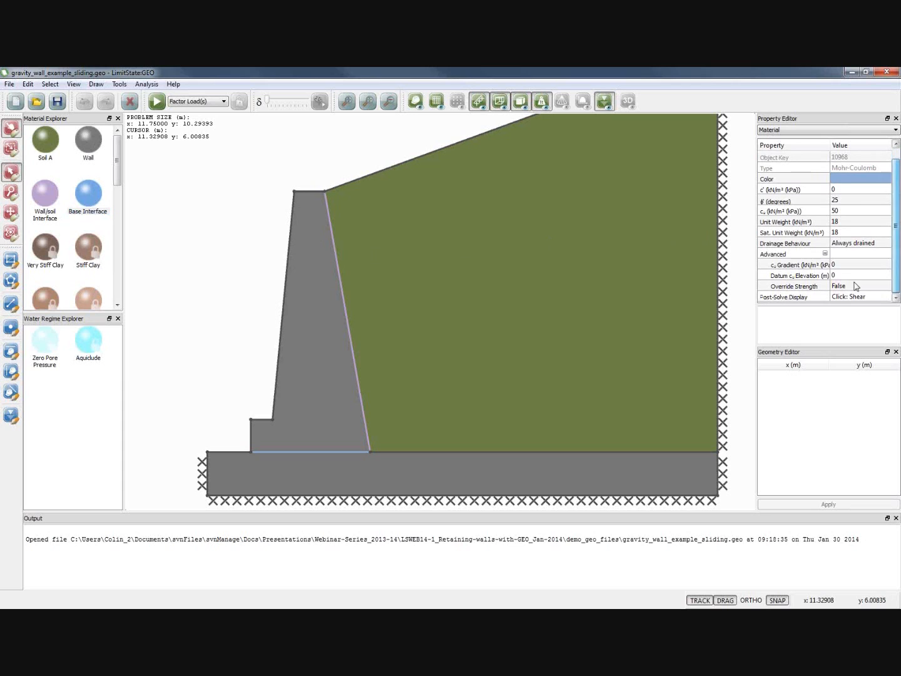
click(813, 265)
click(811, 276)
click(807, 287)
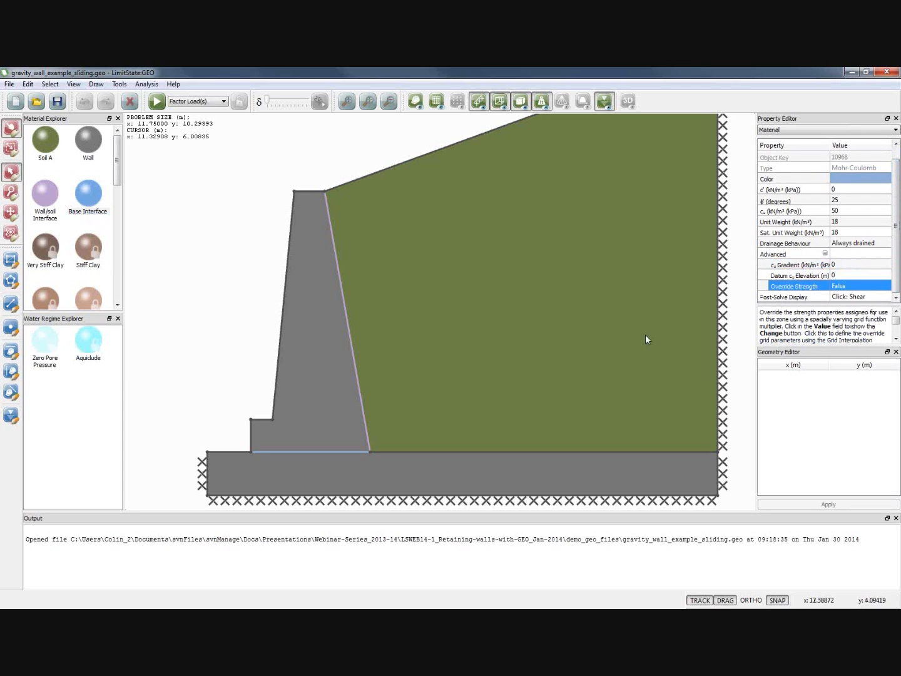
click(249, 298)
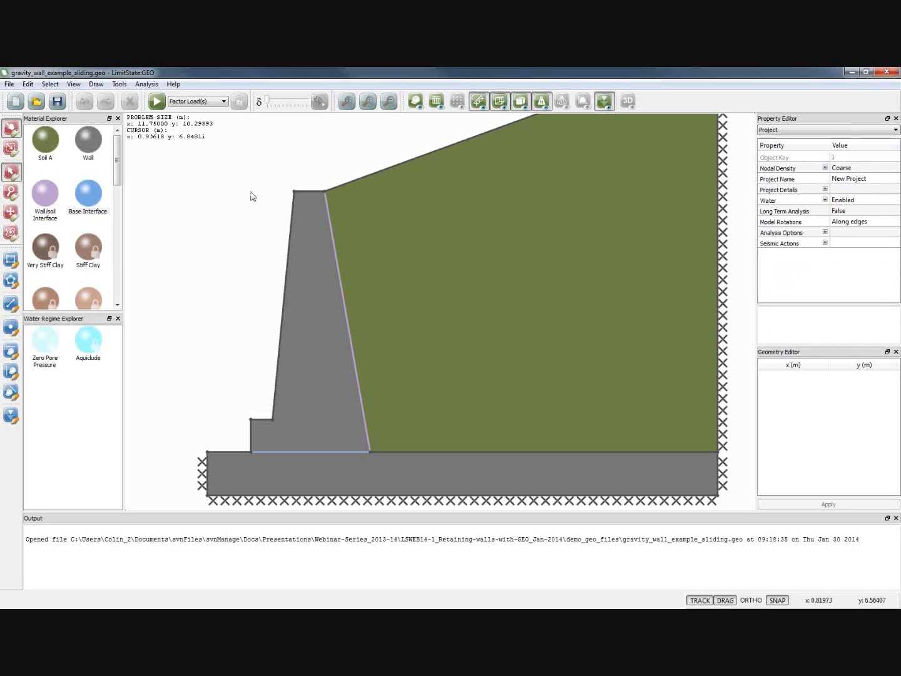
- Fit the whole model in view and examine the available factoring modes, keeping Factor Load(s) selected
click(346, 101)
click(214, 103)
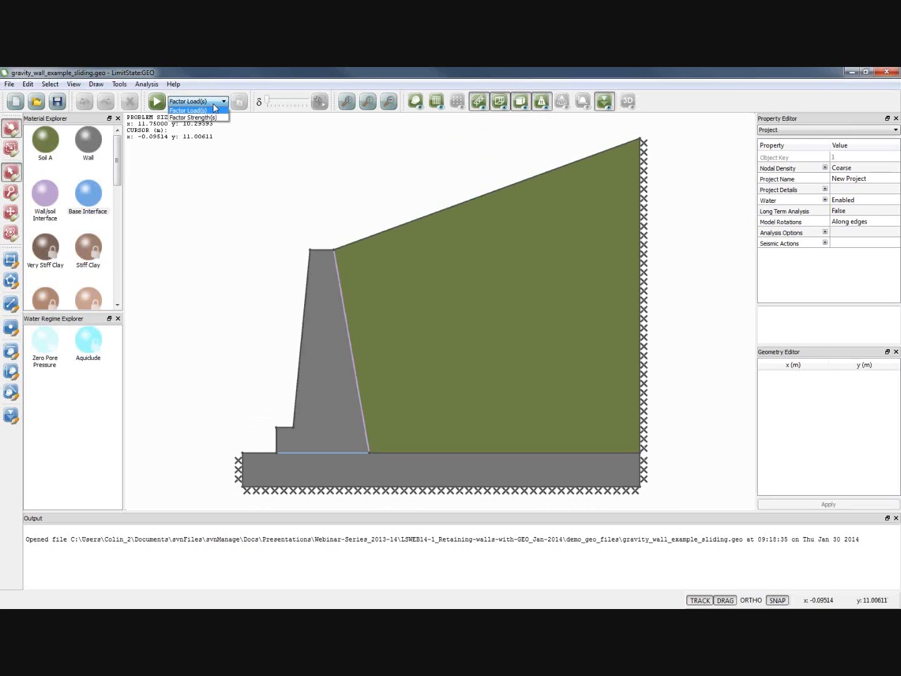
click(214, 104)
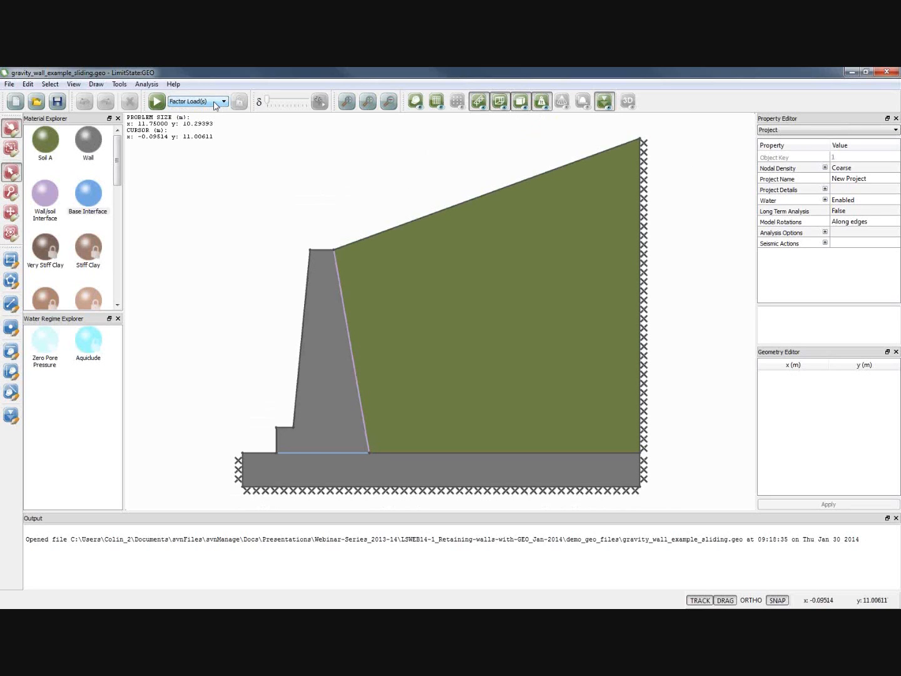
- Select the Soil A backfill solid and inspect the Adequacy setting under its Self Weight Loading, then clear the selection
click(475, 268)
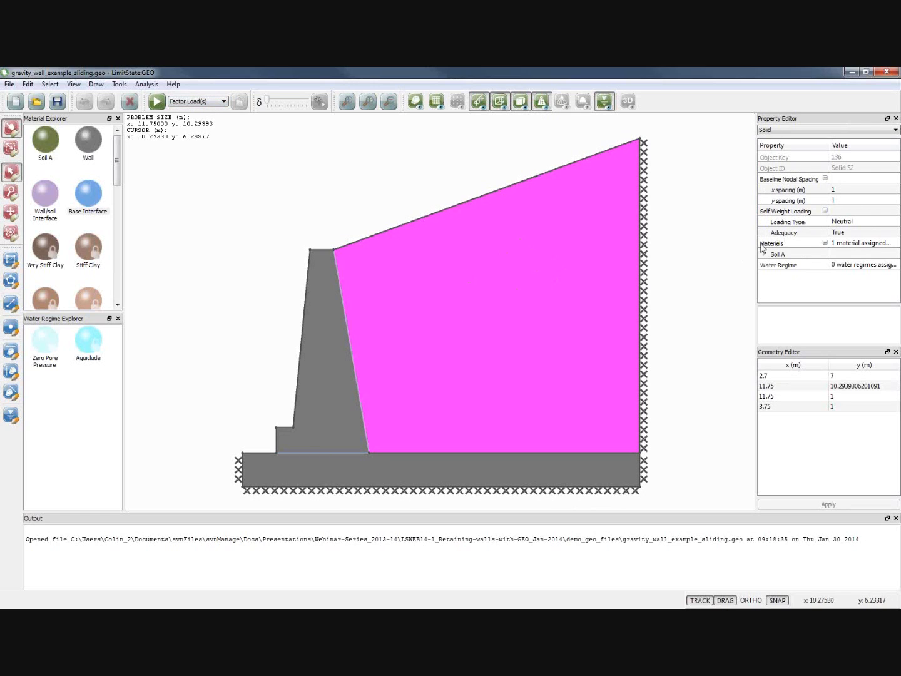
click(786, 235)
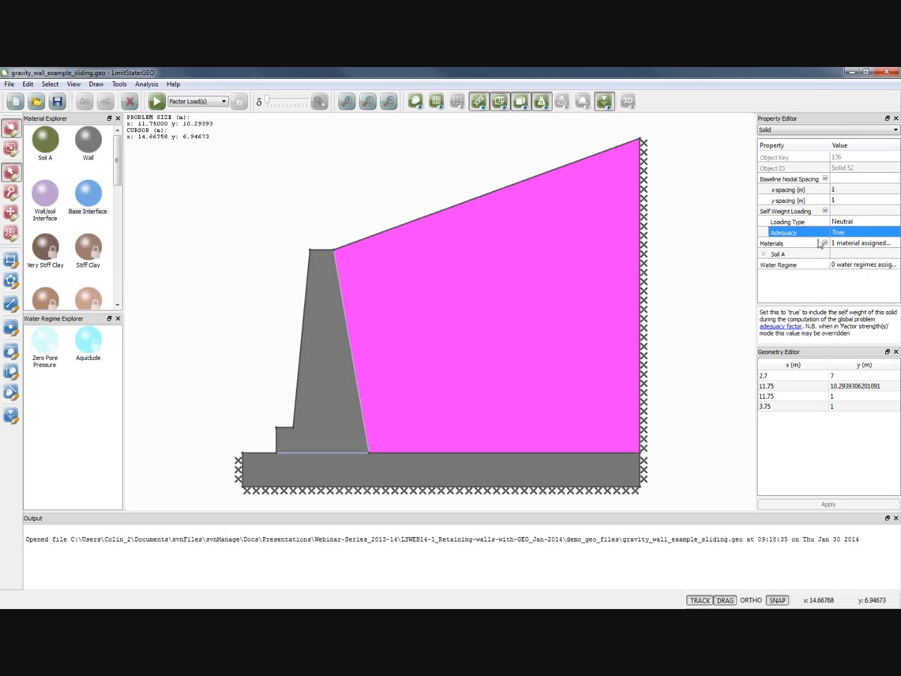
click(845, 233)
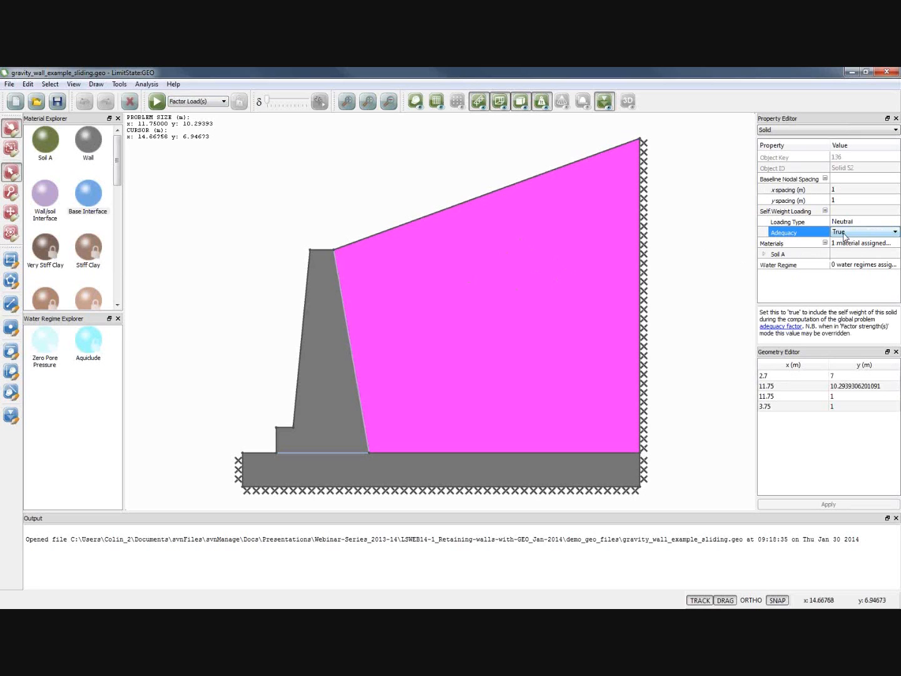
click(731, 241)
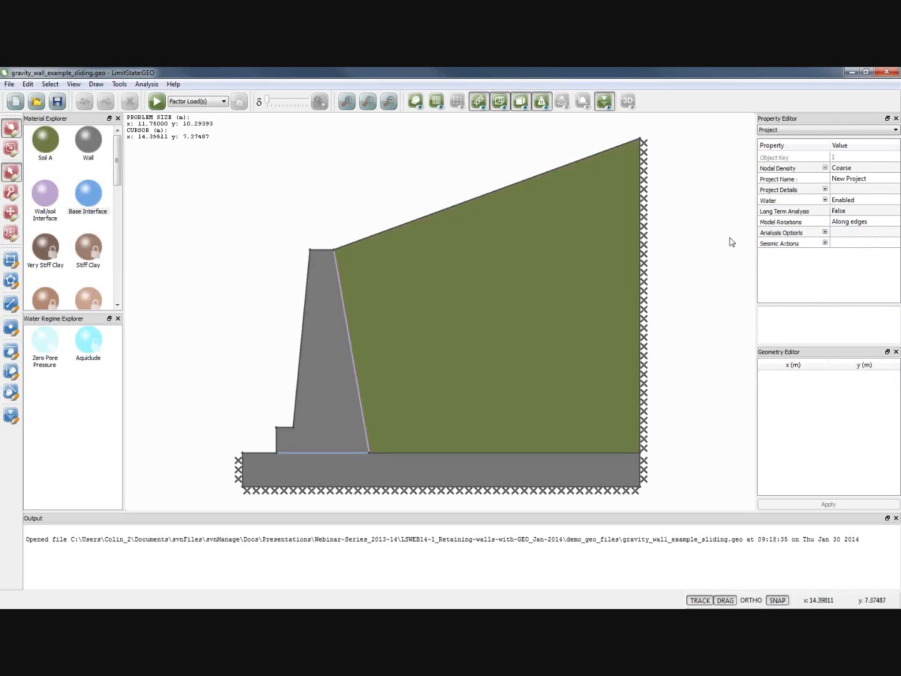
- Solve the model in Factor Load(s) mode, highlight the reported adequacy factor and unlock the model
click(158, 101)
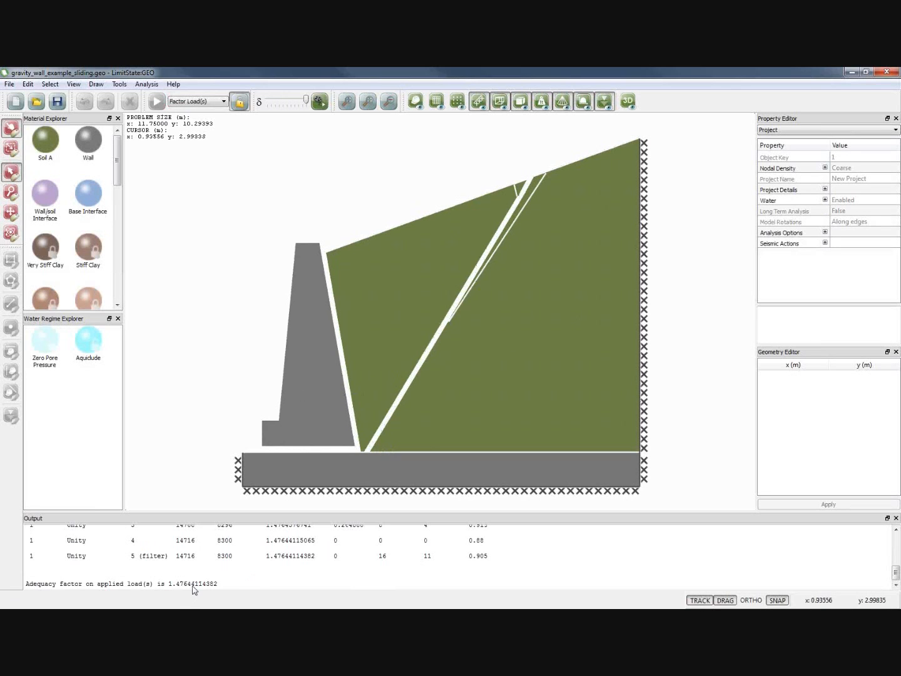
drag(169, 584, 224, 585)
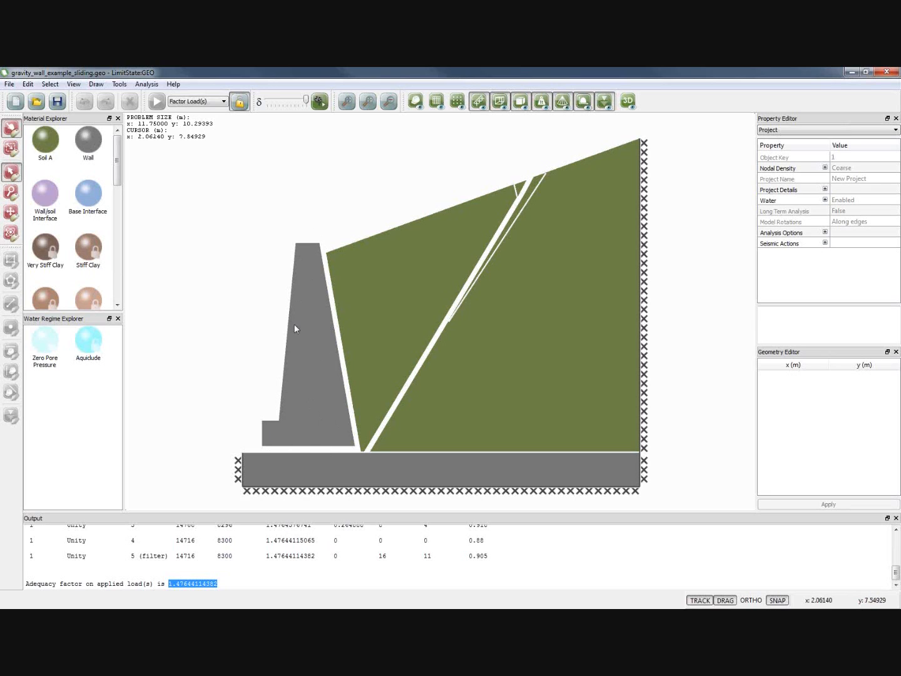
click(240, 104)
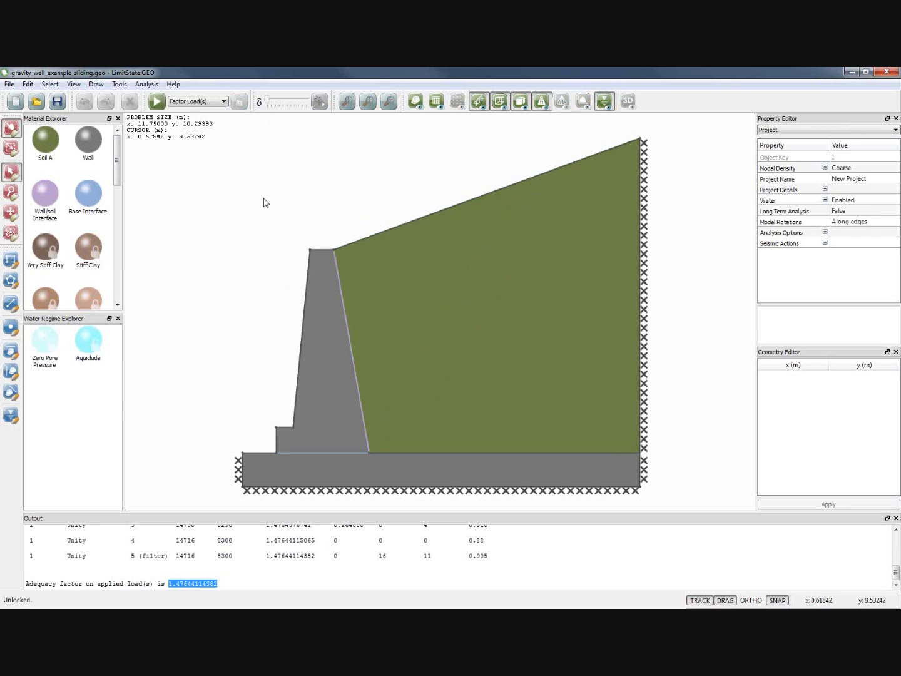
- Switch the analysis to Factor Strength(s), solve it, highlight the reported adequacy factor and unlock the model
click(224, 101)
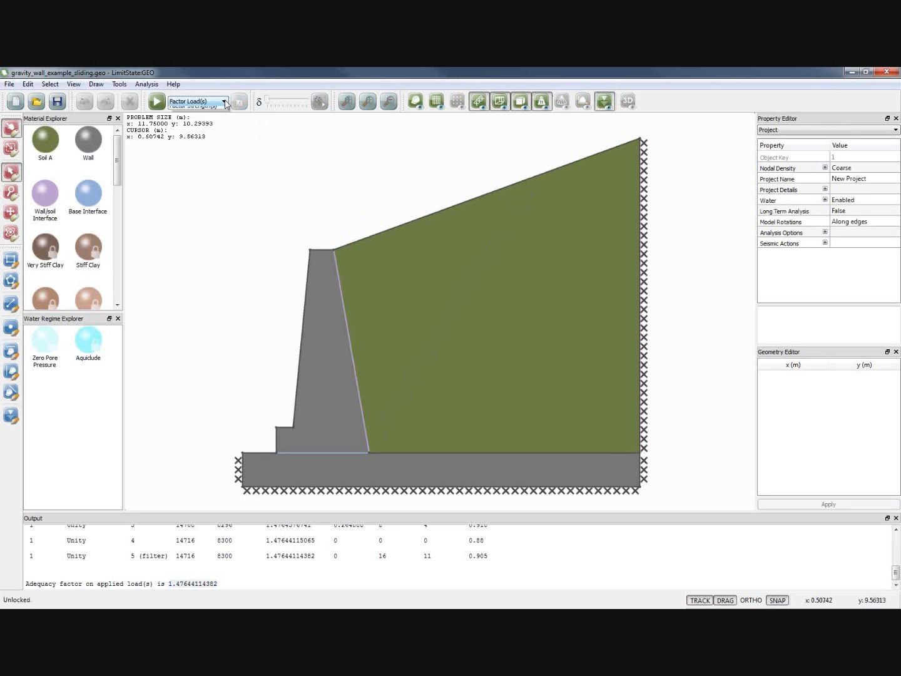
click(222, 118)
key(F5)
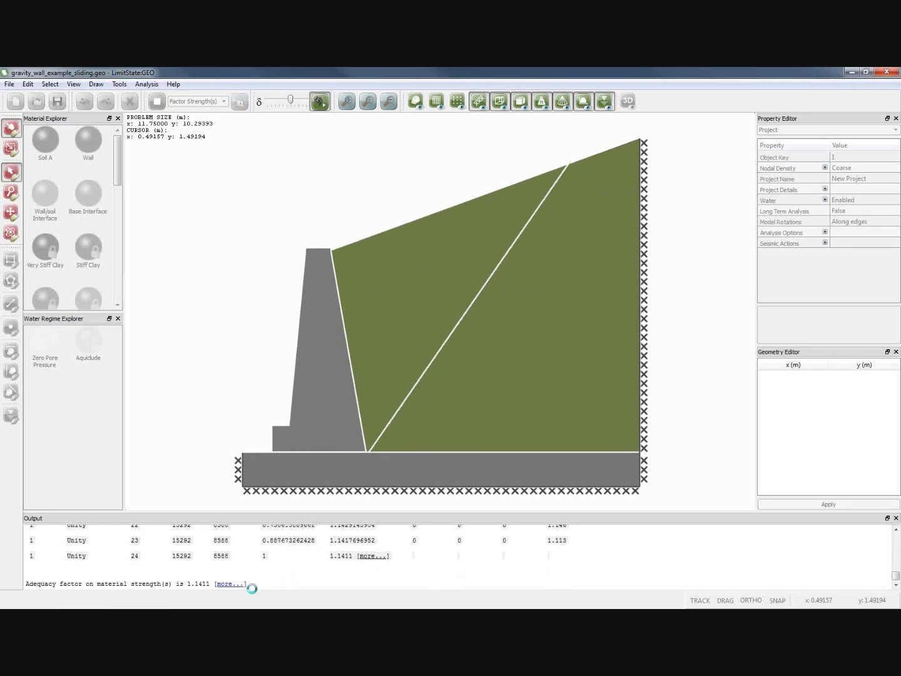
drag(187, 585, 214, 589)
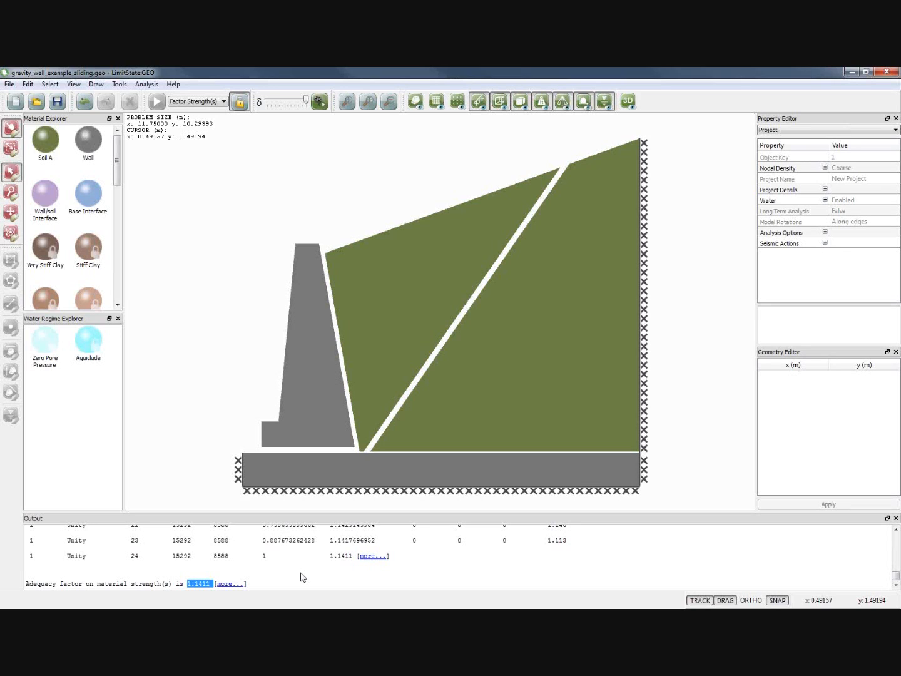
click(239, 103)
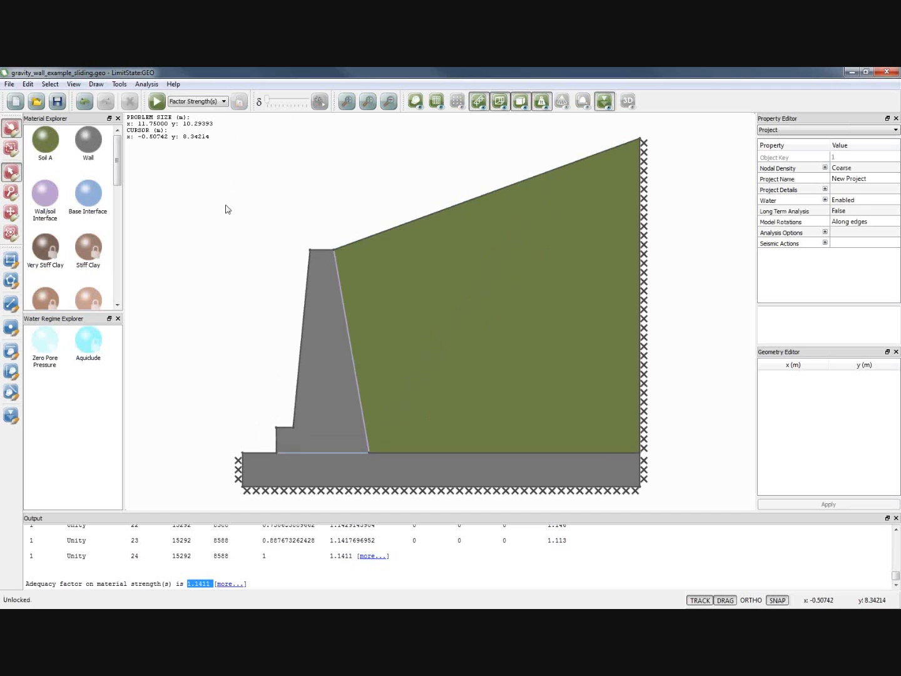
- Open the Scenario Manager and examine the Unity set's partial factors on unfavourable loads, favourable loads and material strengths
click(154, 87)
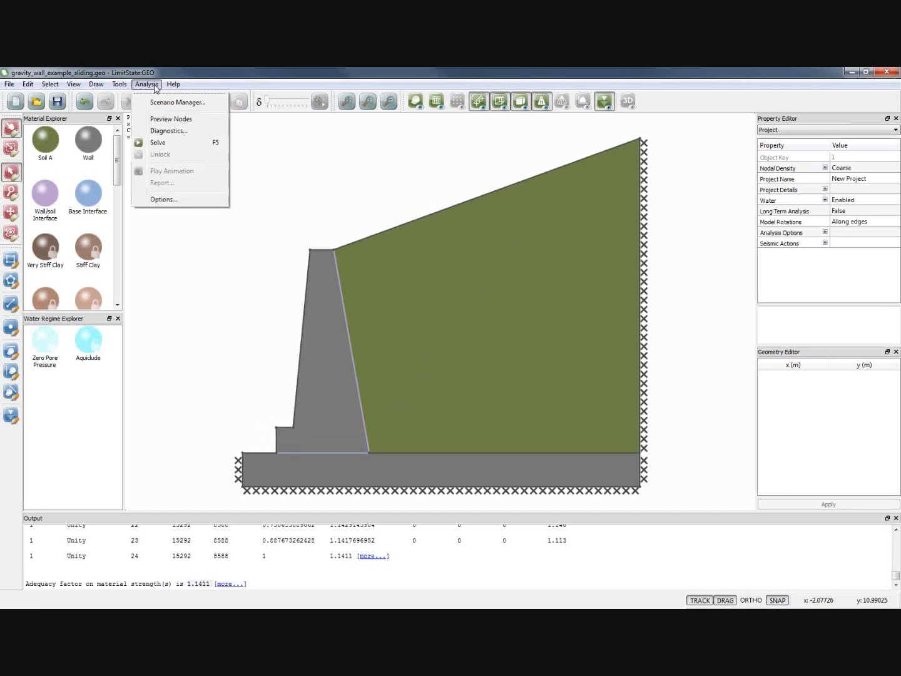
click(170, 102)
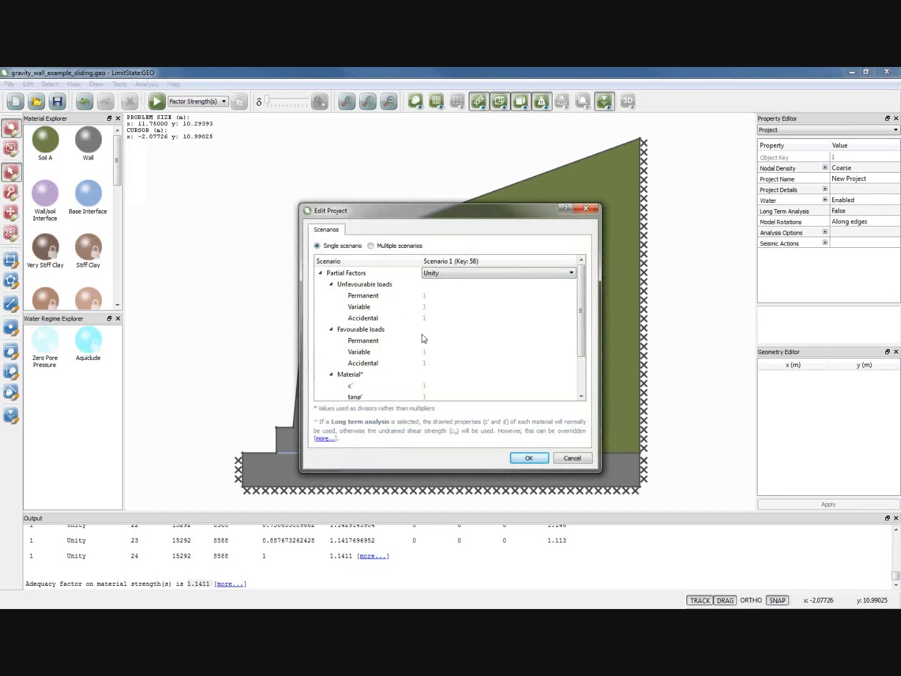
click(384, 297)
click(378, 306)
click(375, 321)
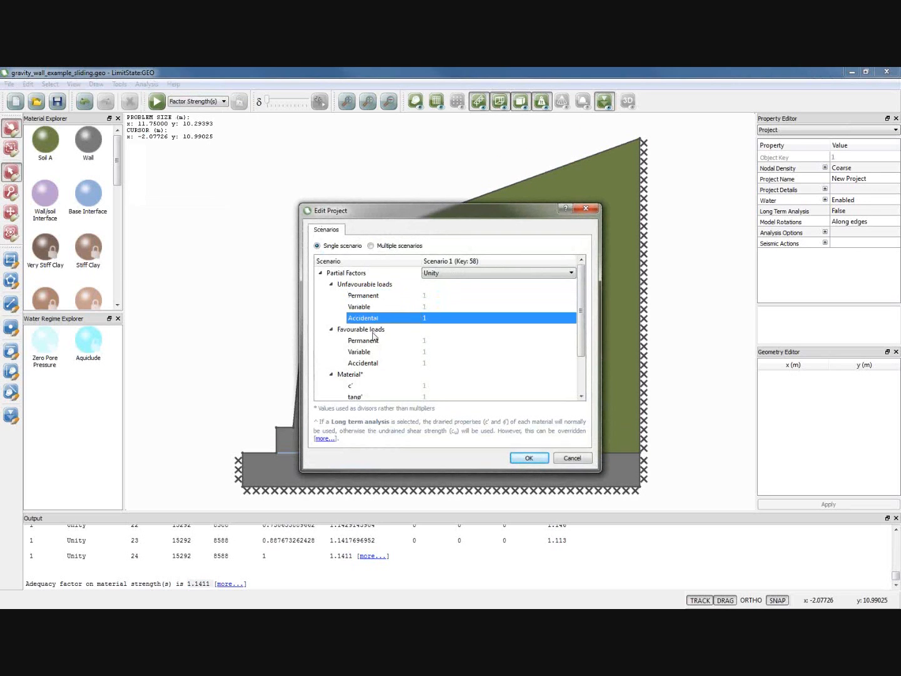
click(370, 342)
click(370, 352)
click(368, 364)
click(354, 387)
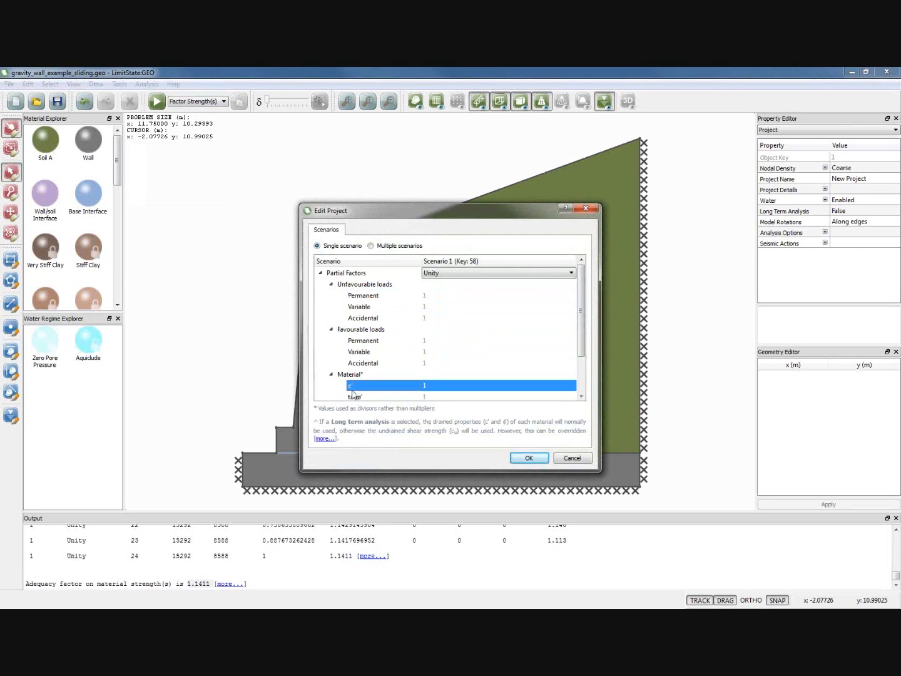
click(353, 395)
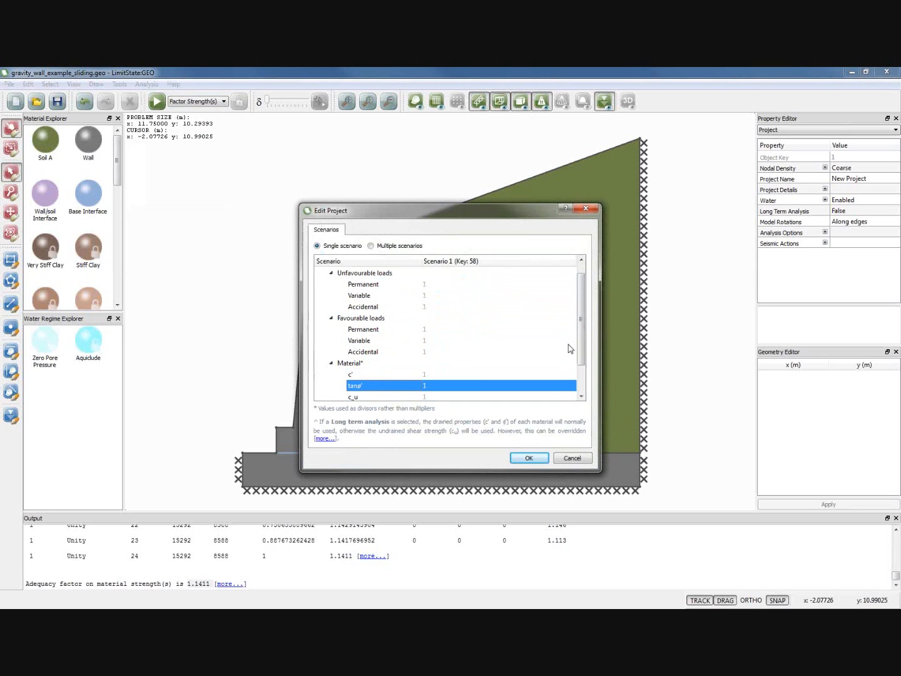
scroll(575, 349, up, 1)
- Set Scenario 1's partial factors to EC7 DA1/2 and inspect its material factors on c', tanø' and c_u
click(543, 272)
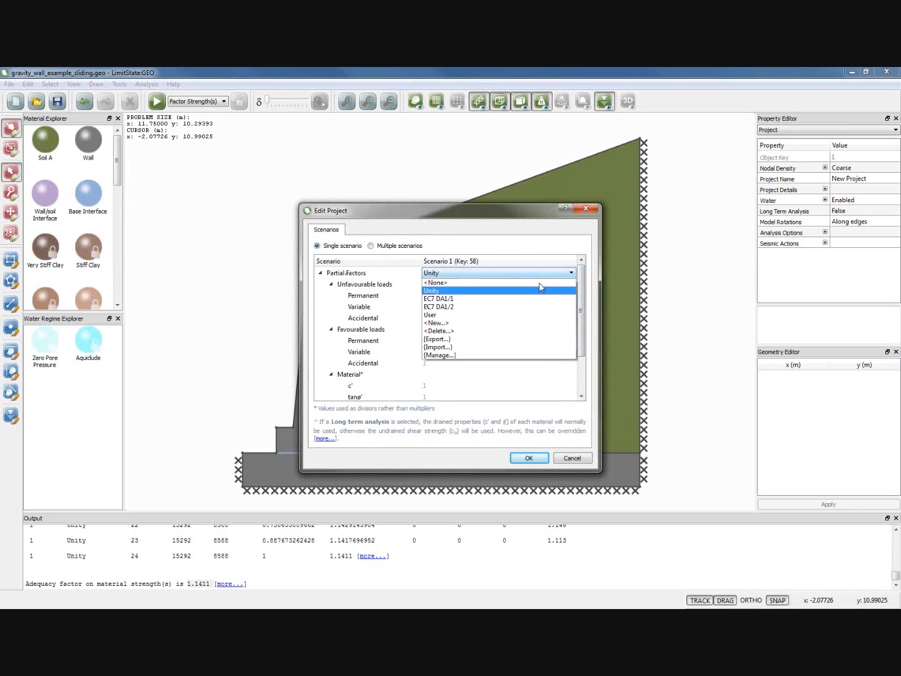
click(515, 307)
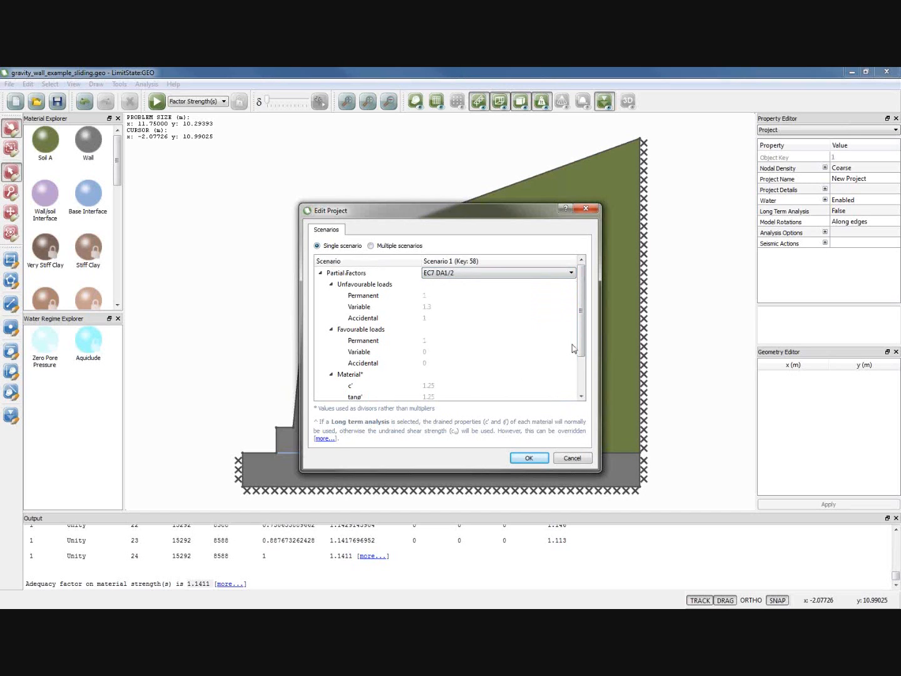
scroll(572, 348, down, 2)
click(430, 365)
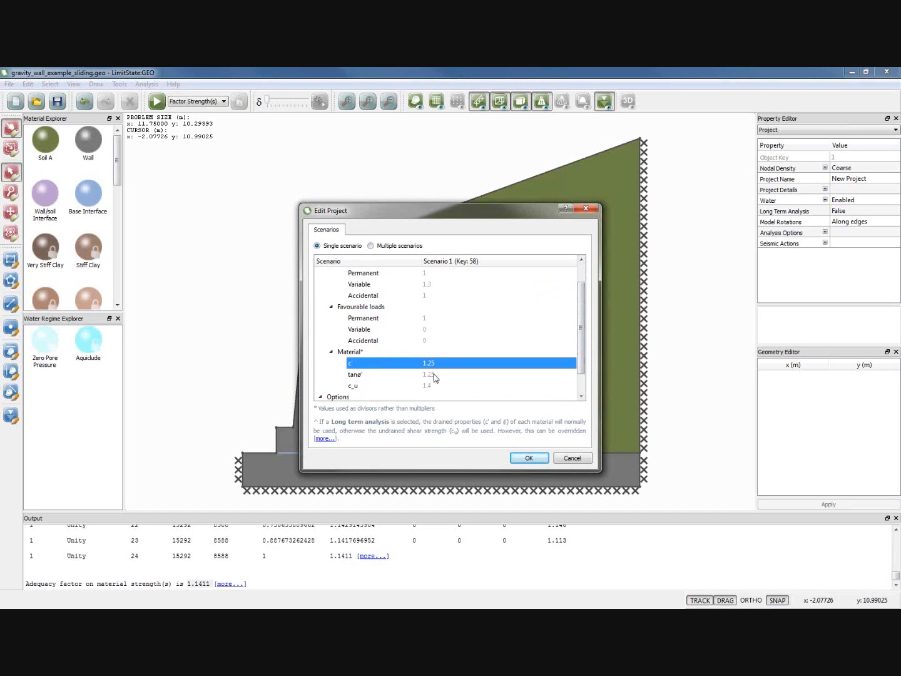
click(434, 375)
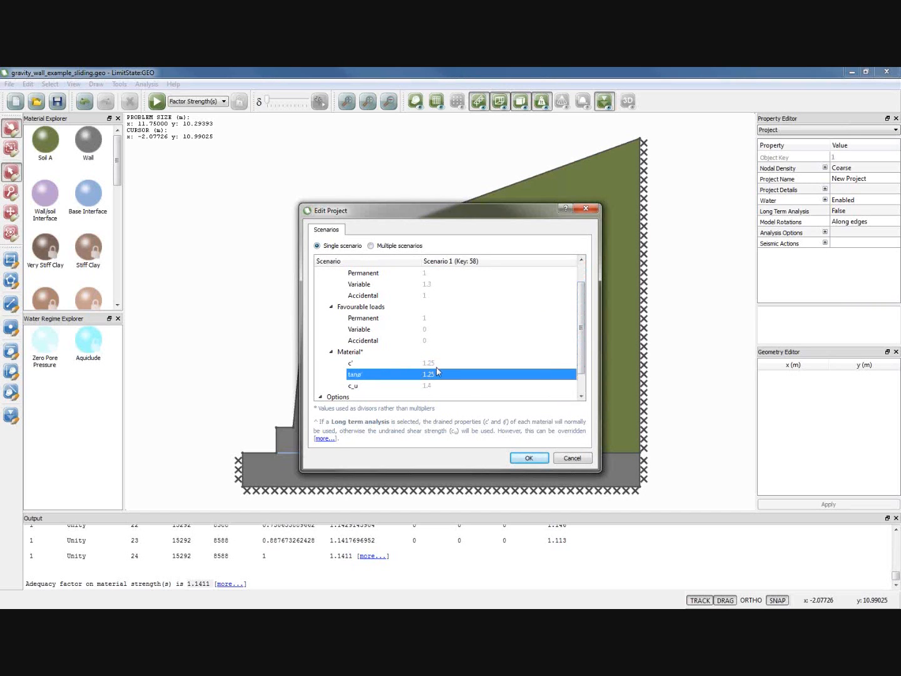
click(434, 384)
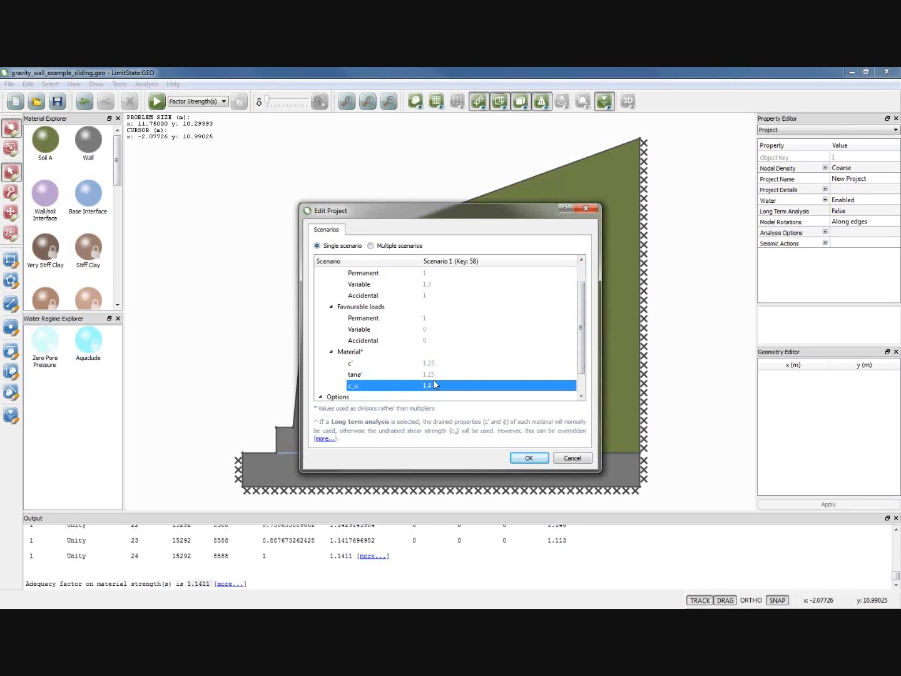
- Inspect the EC7 DA1/2 partial factors on unfavourable and favourable loads and accept the scenario settings
scroll(436, 384, up, 2)
click(430, 296)
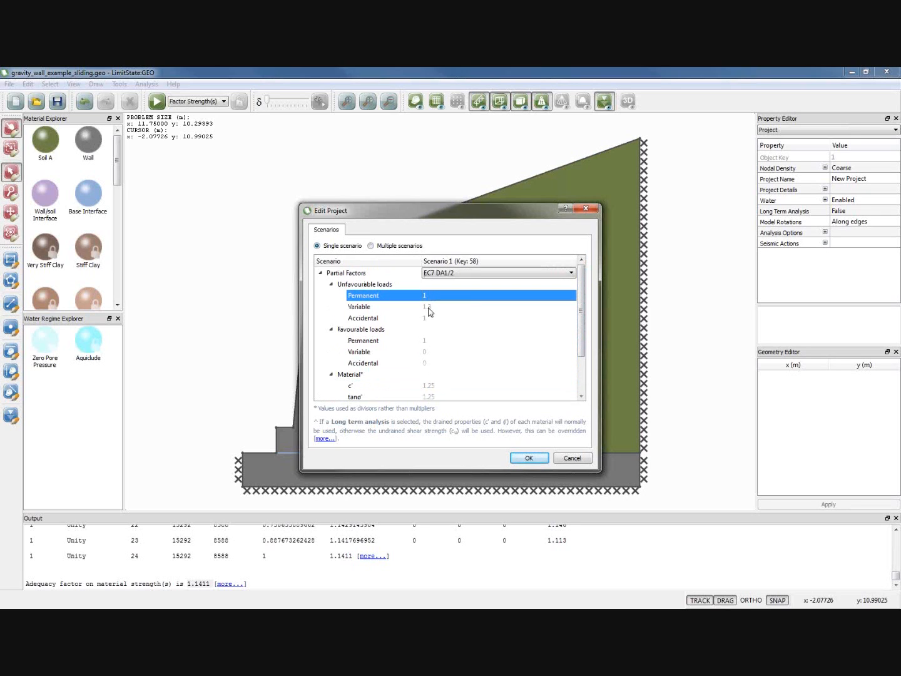
click(428, 319)
click(429, 344)
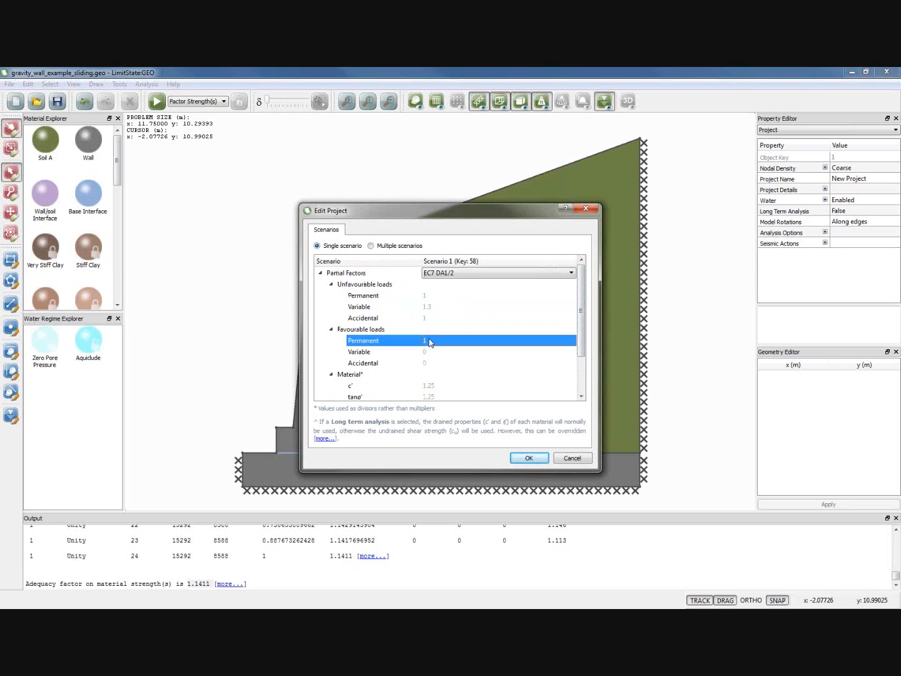
click(431, 323)
click(430, 307)
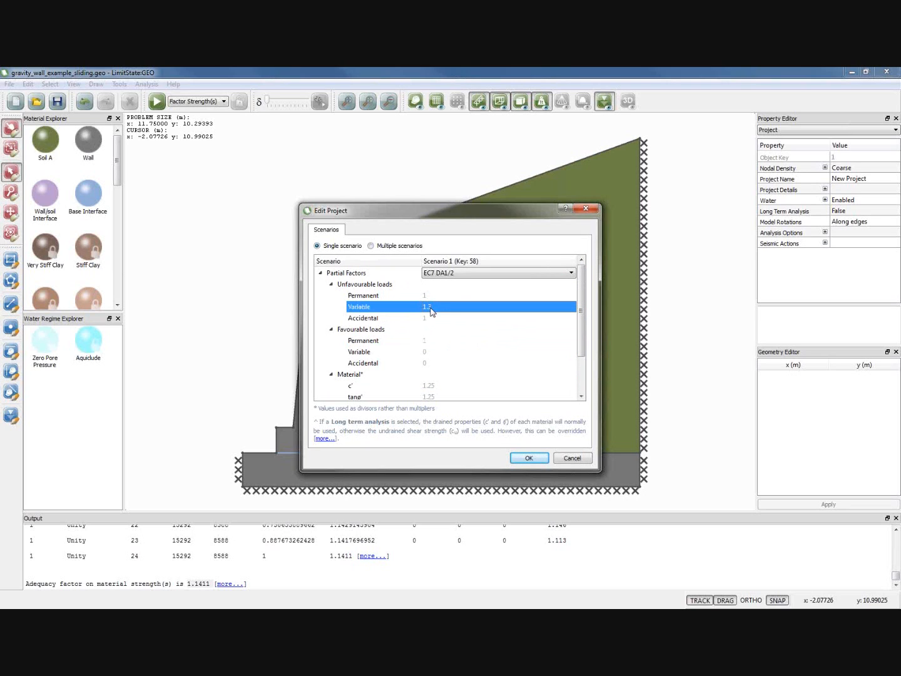
click(519, 458)
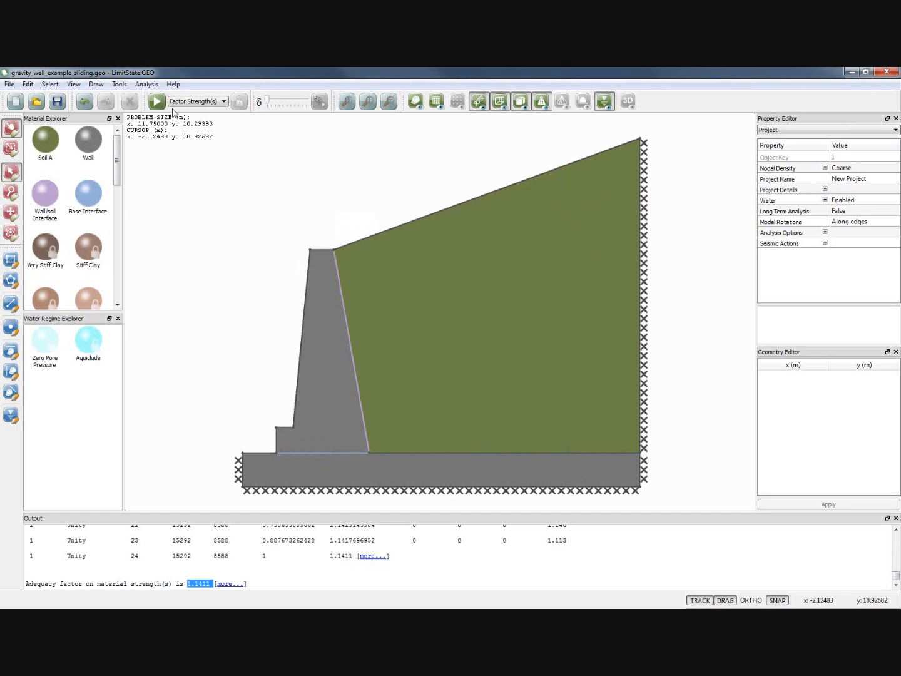
- Switch the analysis to Factor Load(s) and start solving the EC7 DA1/2 scenario
click(204, 103)
click(194, 114)
click(157, 101)
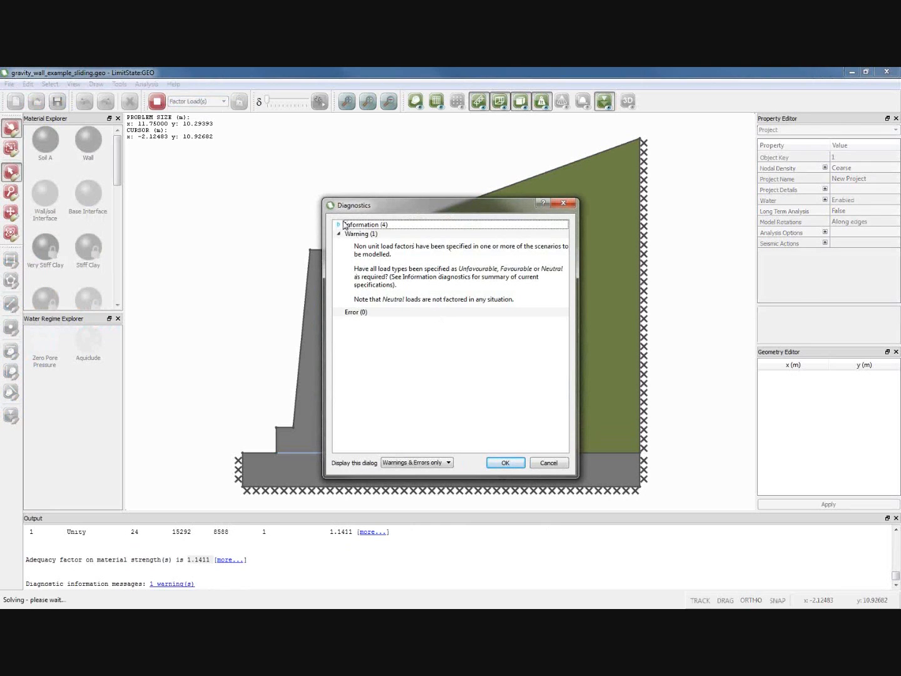
- Review the diagnostics' information and warning messages, continue the solve, highlight the resulting load adequacy factor and unlock the model
click(339, 224)
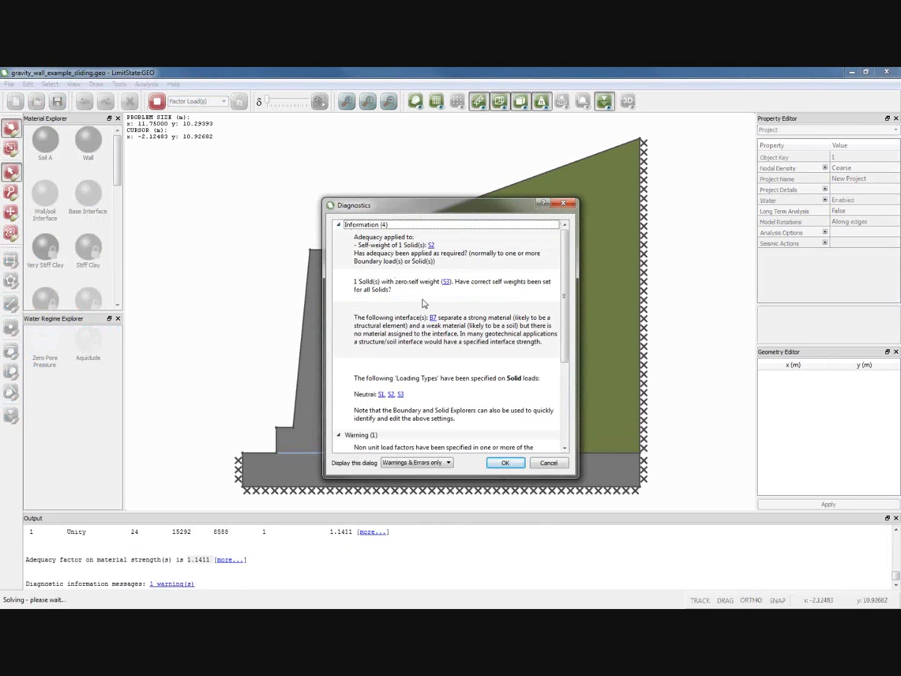
scroll(423, 303, down, 3)
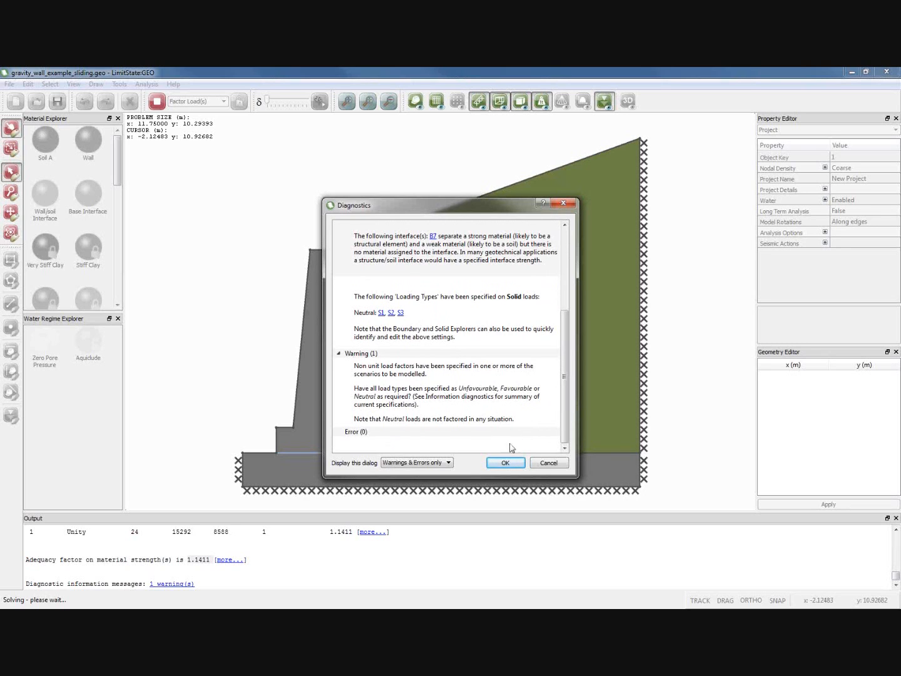
click(504, 462)
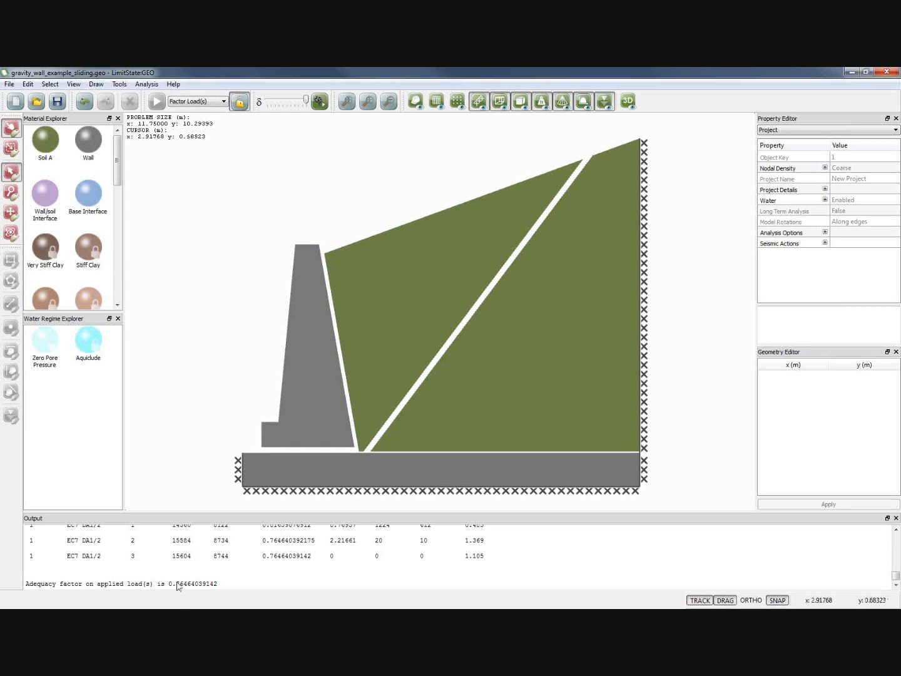
drag(170, 584, 211, 585)
click(239, 101)
- Solve the EC7 DA1/2 scenario in Factor Strength(s) mode, accepting the diagnostics, and highlight the resulting adequacy factor
click(224, 101)
click(207, 117)
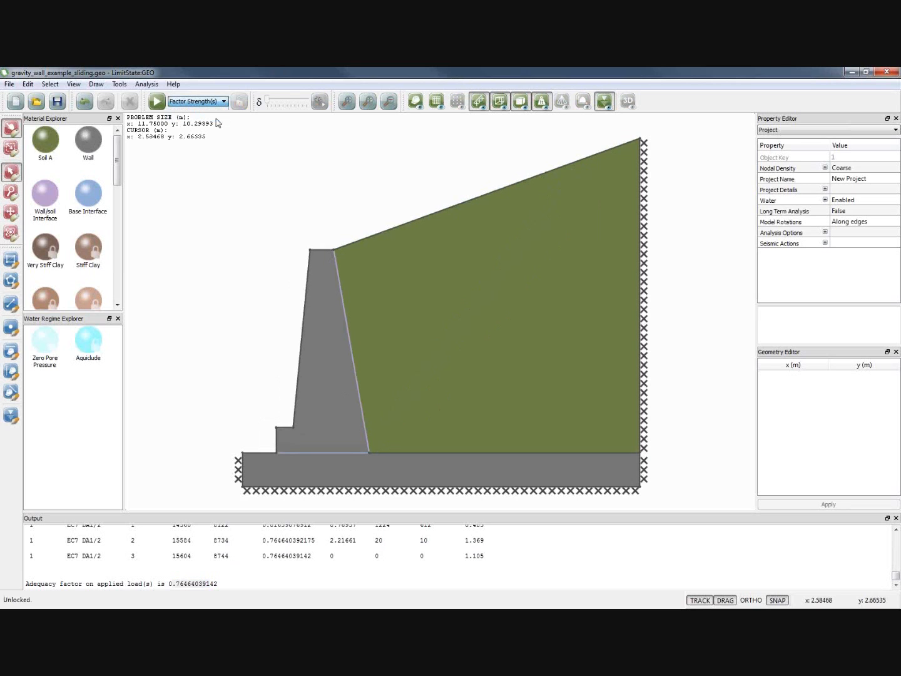
click(156, 101)
click(504, 463)
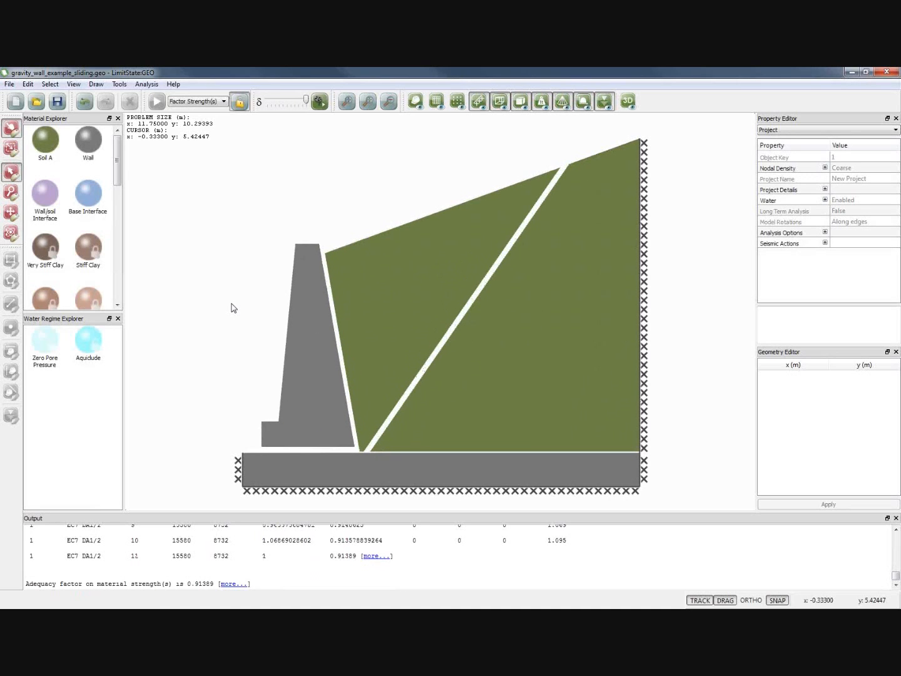
drag(186, 584, 214, 588)
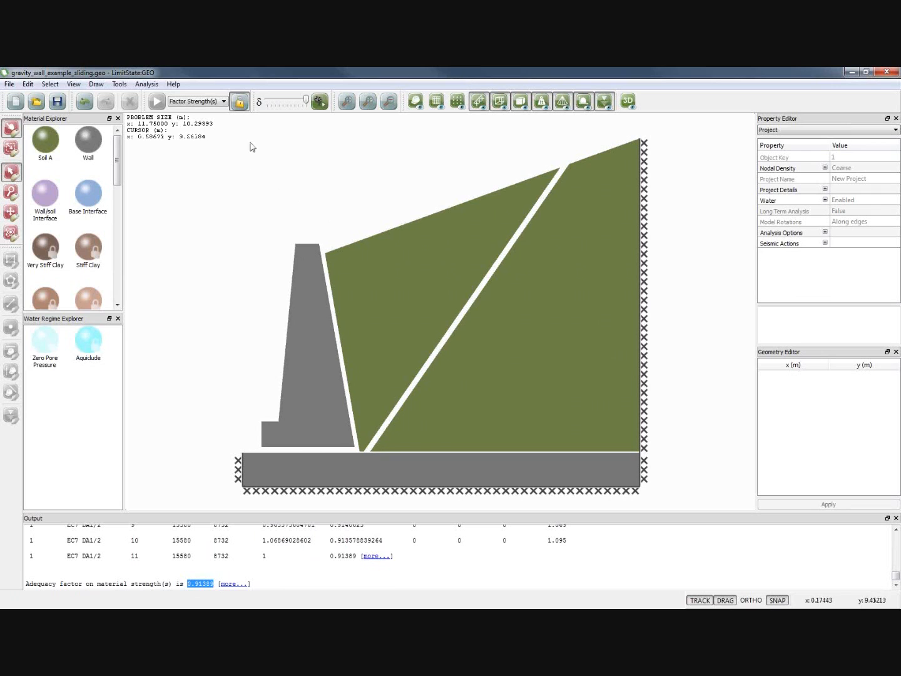
- Unlock the model, set the scenario's partial factors to Unity and switch the analysis to Factor Load(s)
click(239, 102)
click(148, 85)
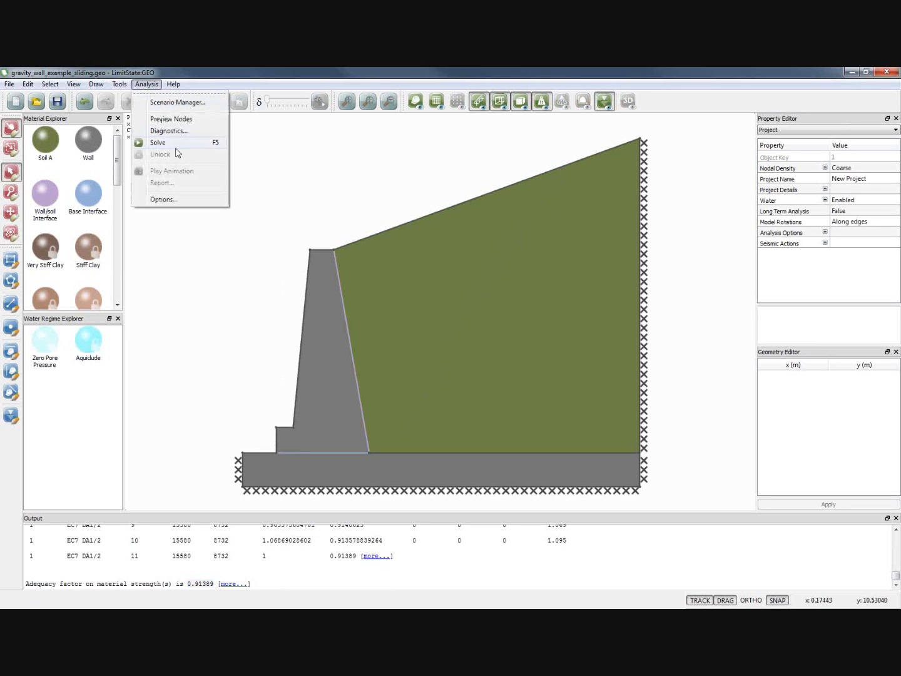
click(176, 103)
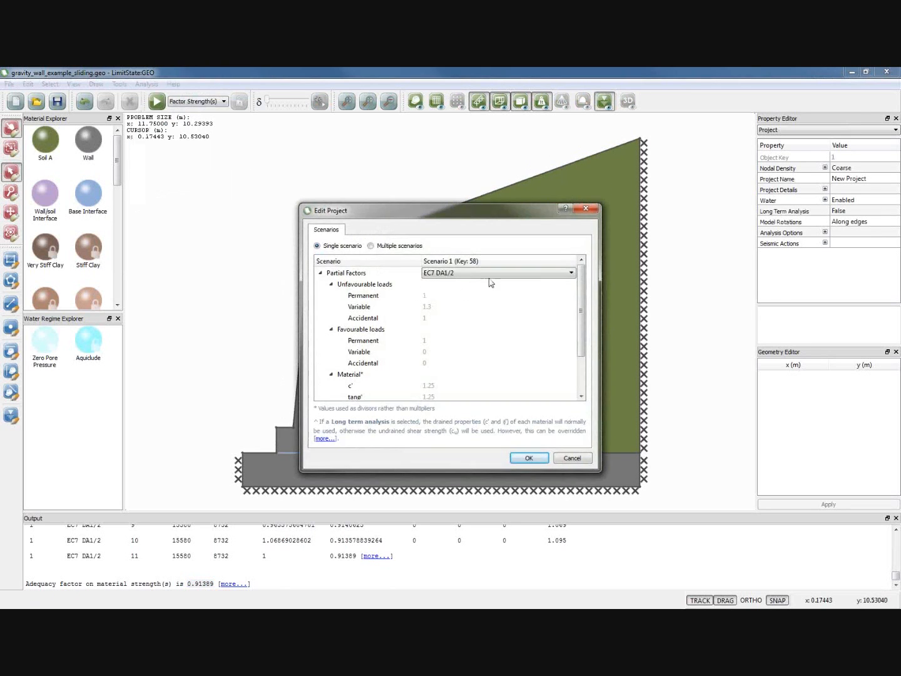
click(519, 274)
click(460, 291)
click(527, 459)
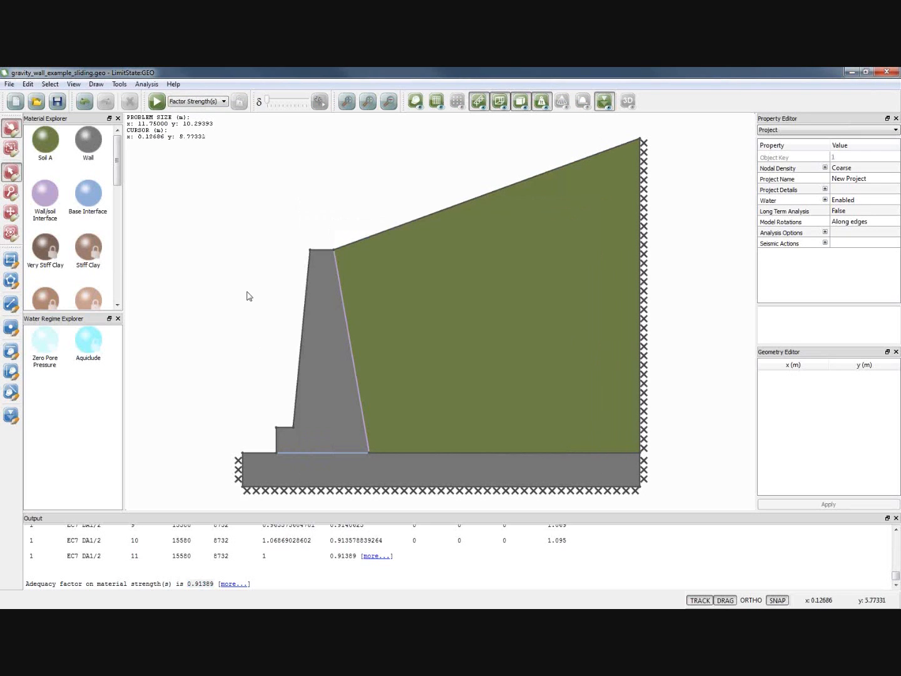
click(219, 102)
click(217, 111)
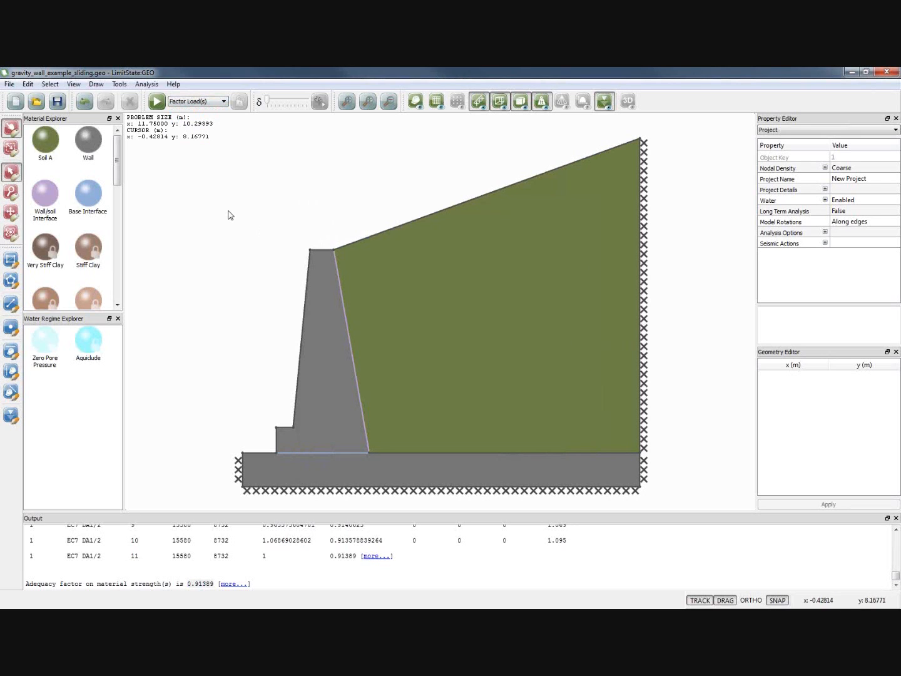
- Review the model diagnostics and preview the node distribution, and return to the unlocked model
click(141, 85)
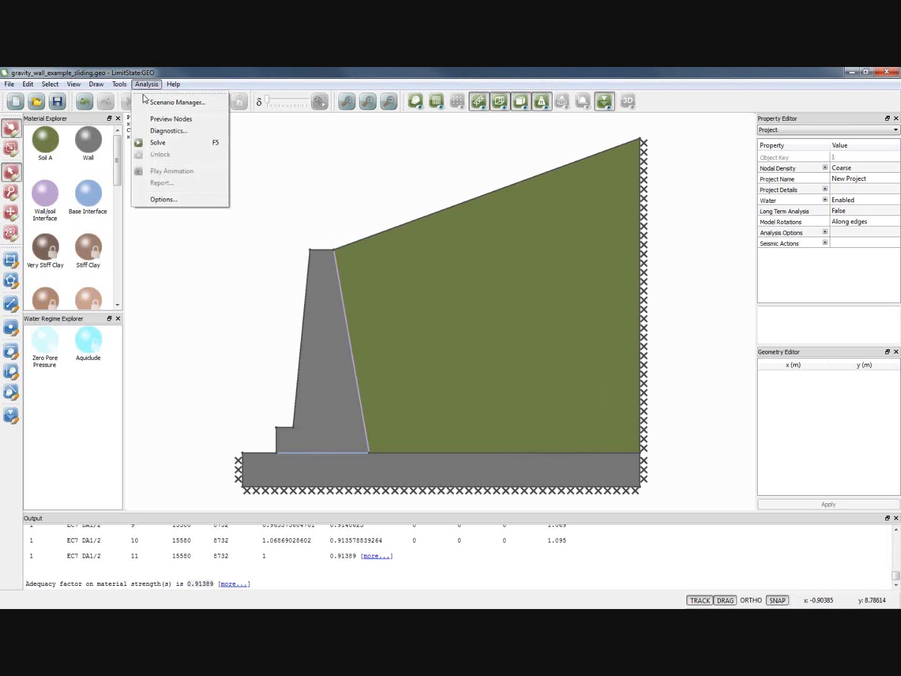
click(155, 127)
click(538, 463)
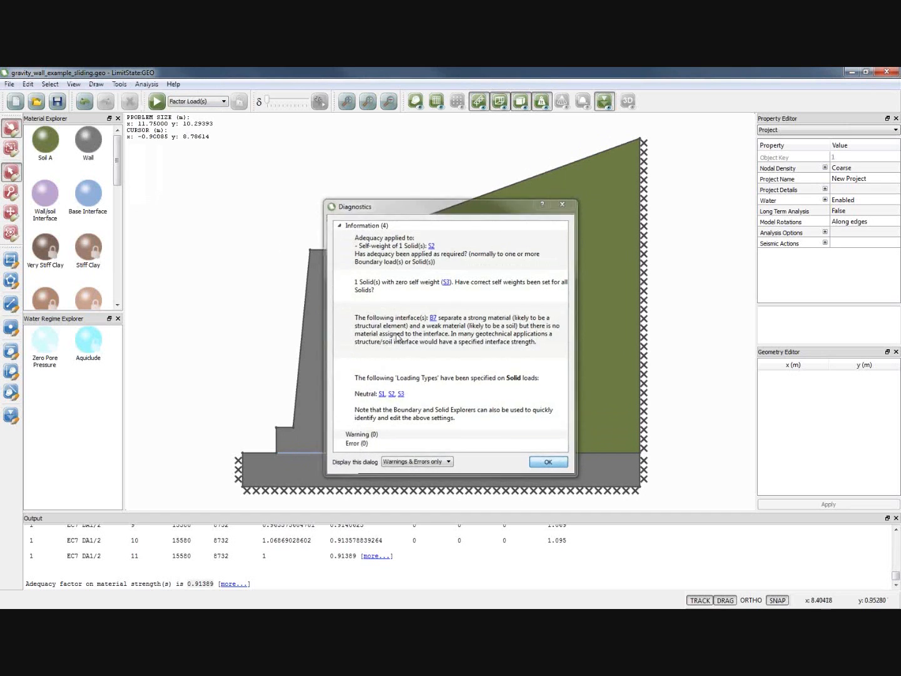
click(144, 87)
click(166, 119)
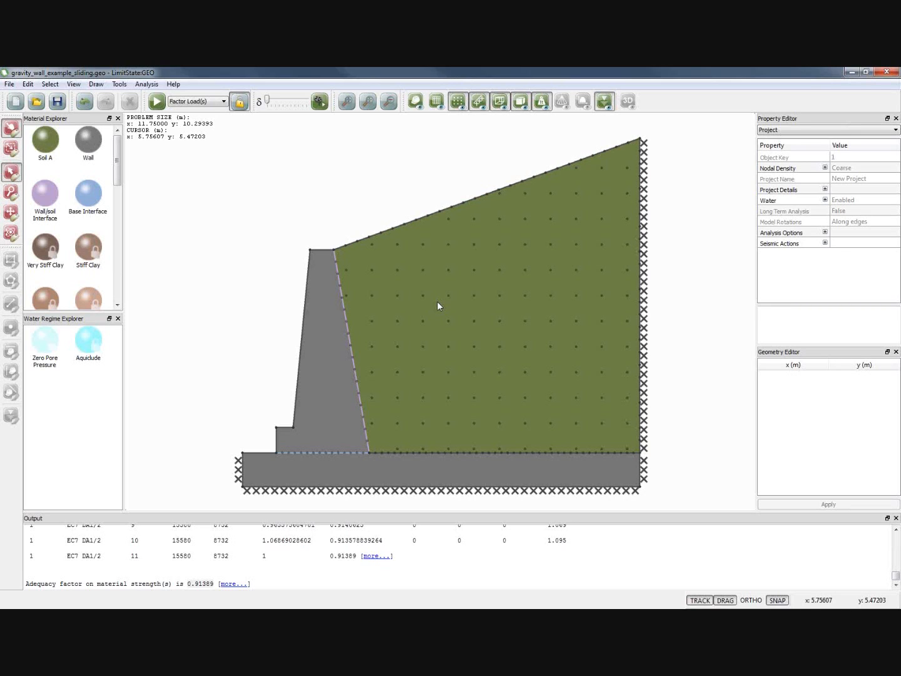
click(240, 101)
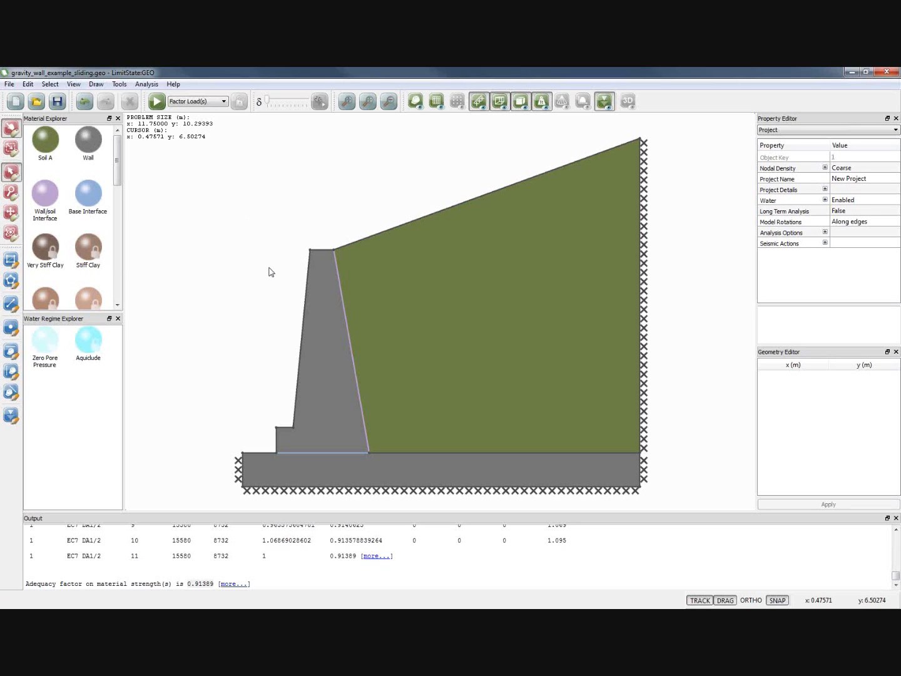
- Move the vertex at the base of the wall's back face to x 2.7 m, y 1 m
click(369, 453)
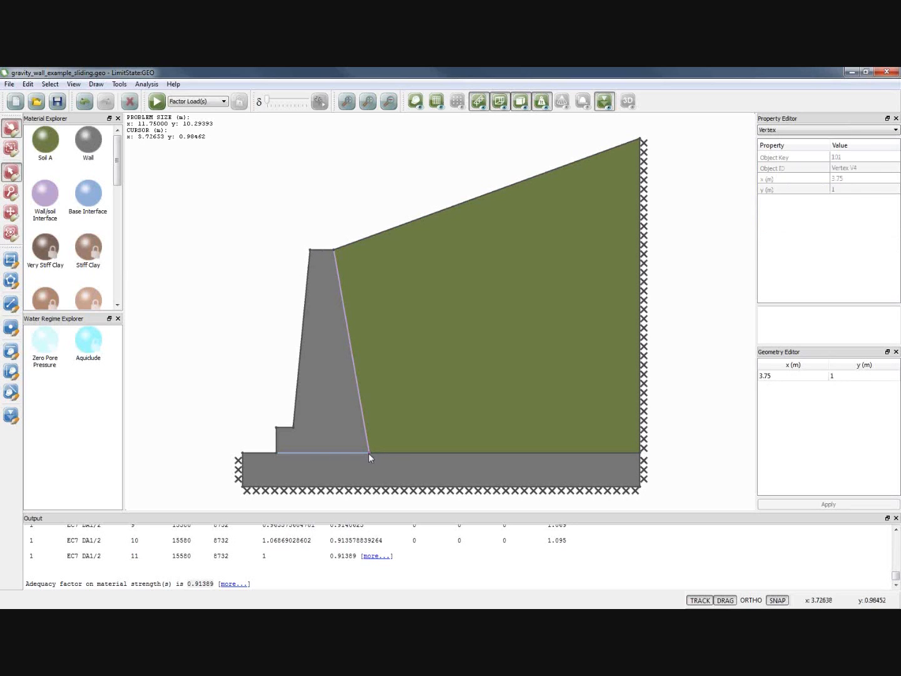
click(771, 377)
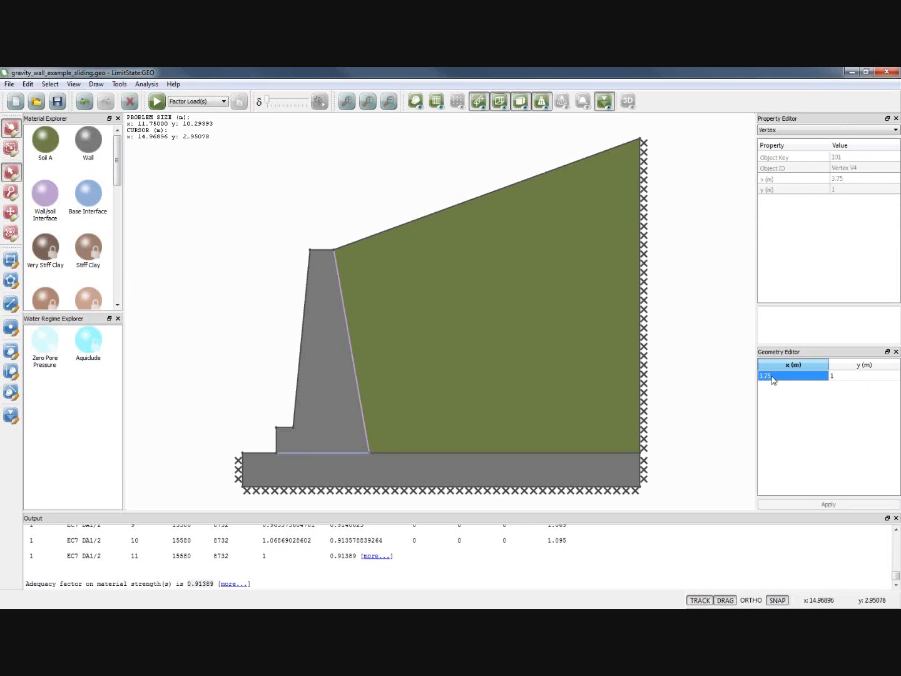
click(363, 452)
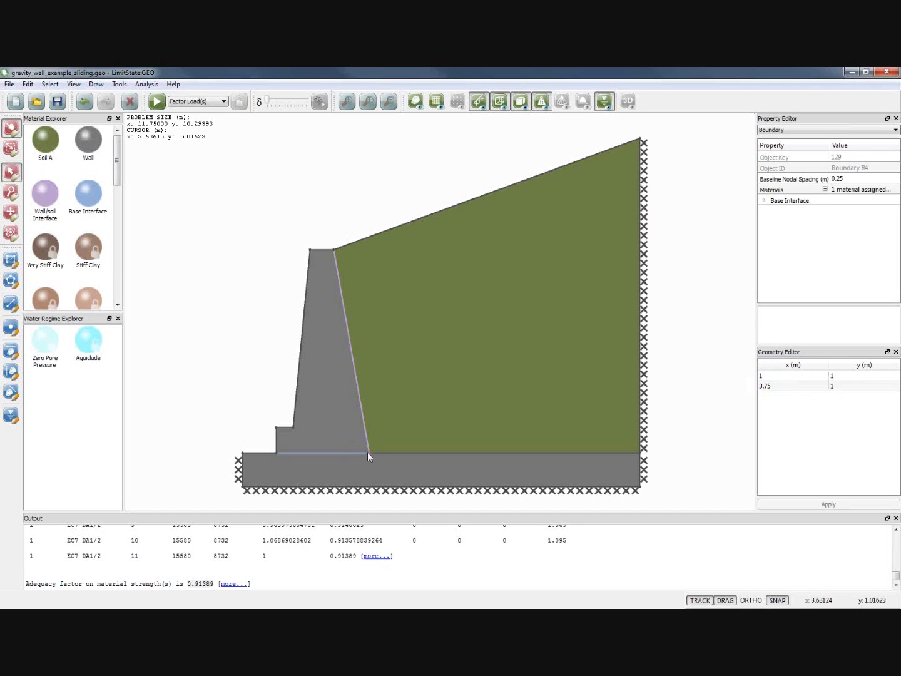
click(370, 452)
drag(369, 451, 334, 453)
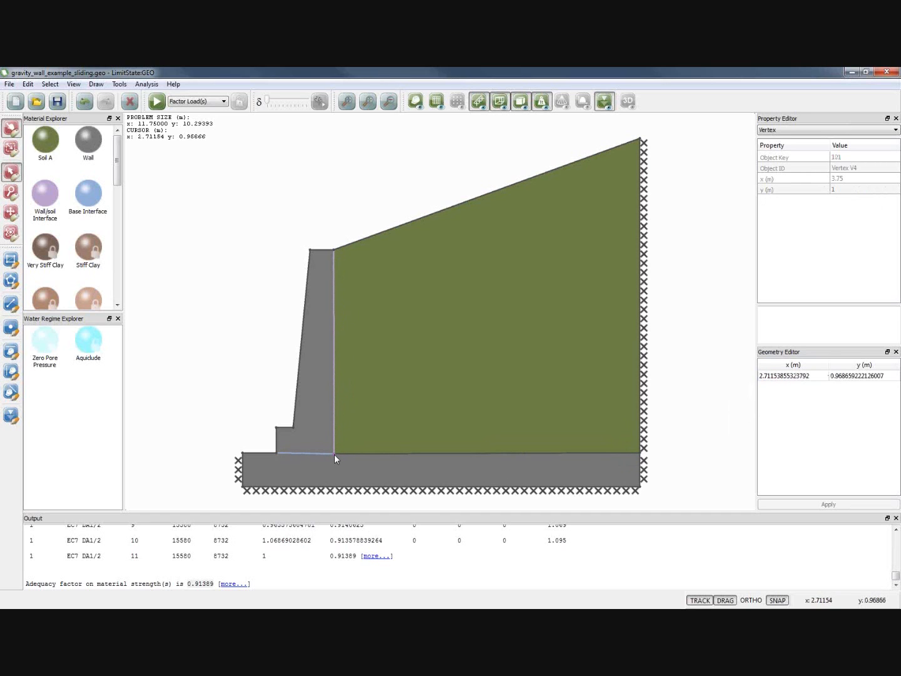
click(774, 377)
text(2.7)
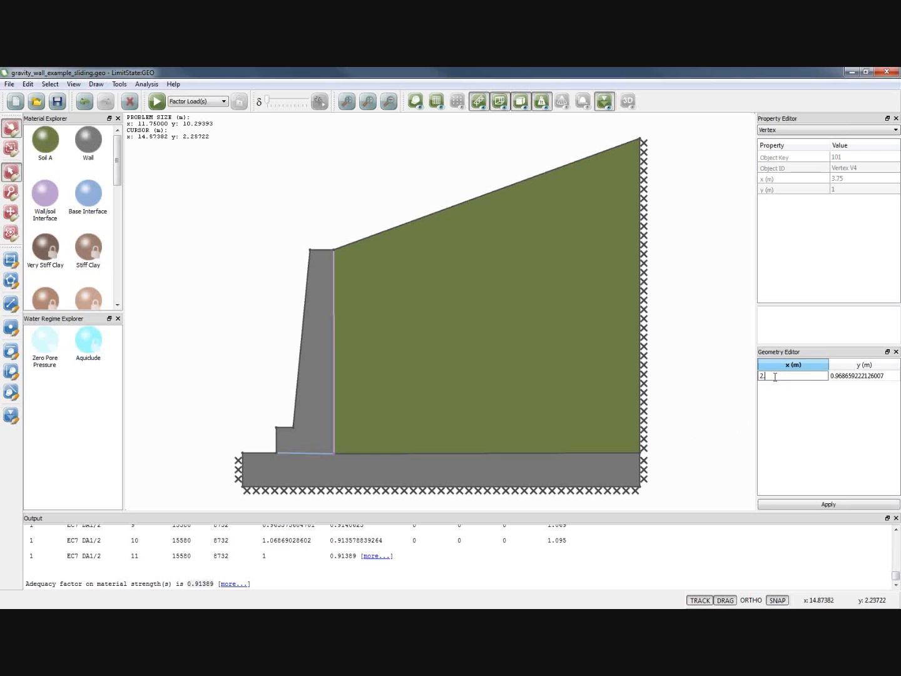
key(Return)
click(863, 378)
text(1)
click(826, 505)
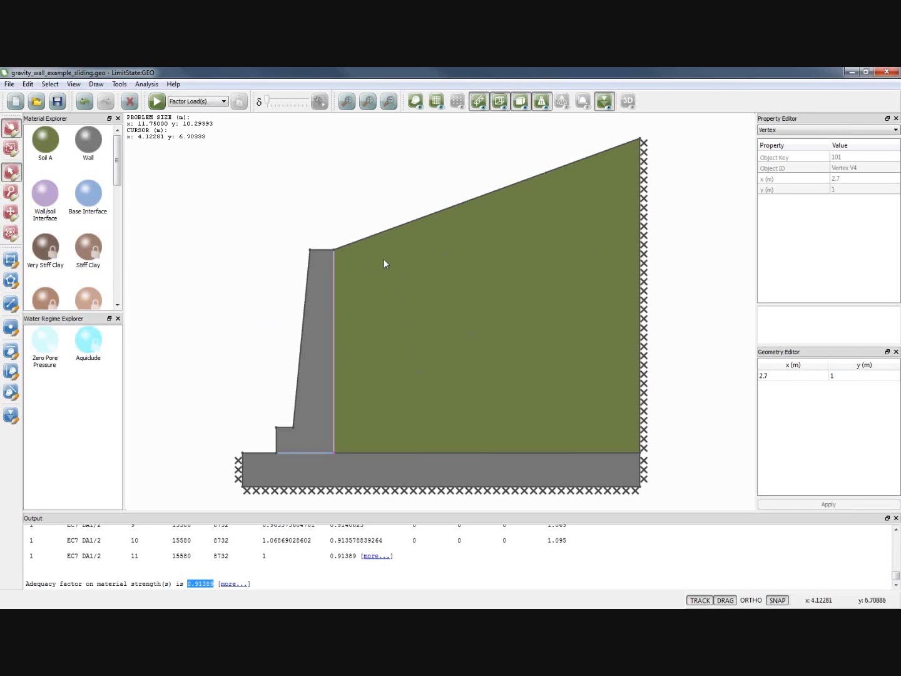
- Raise the wall's top boundary by setting both of its end points to y 10.5 m
click(326, 249)
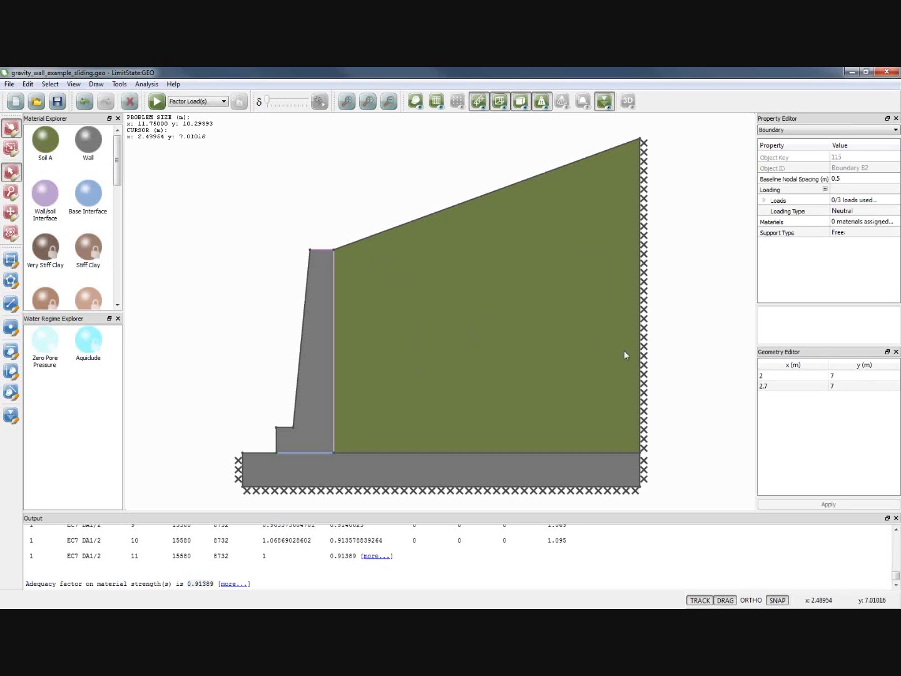
click(858, 376)
text(10.5)
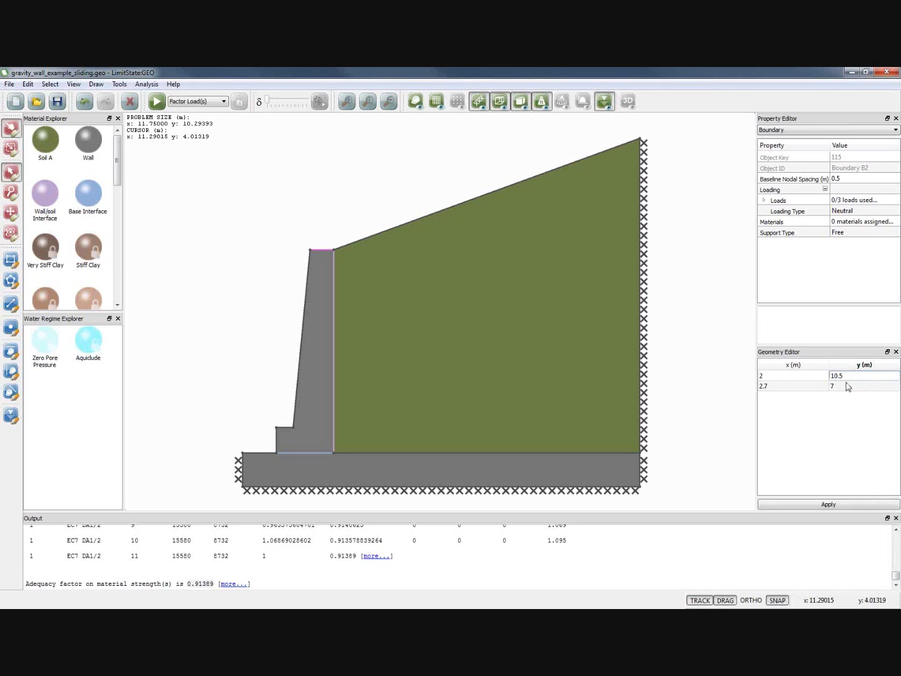
click(846, 386)
text(10.5)
click(832, 506)
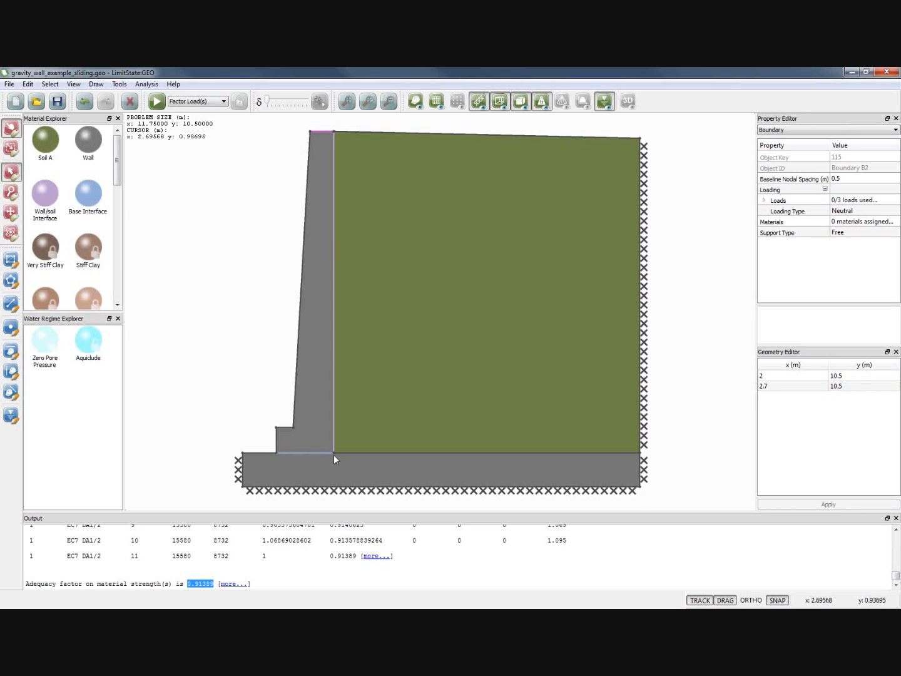
- Add the No-Tension Cutoff material to the wall's base boundary, combining it with the existing interface material
drag(117, 177, 117, 261)
click(88, 266)
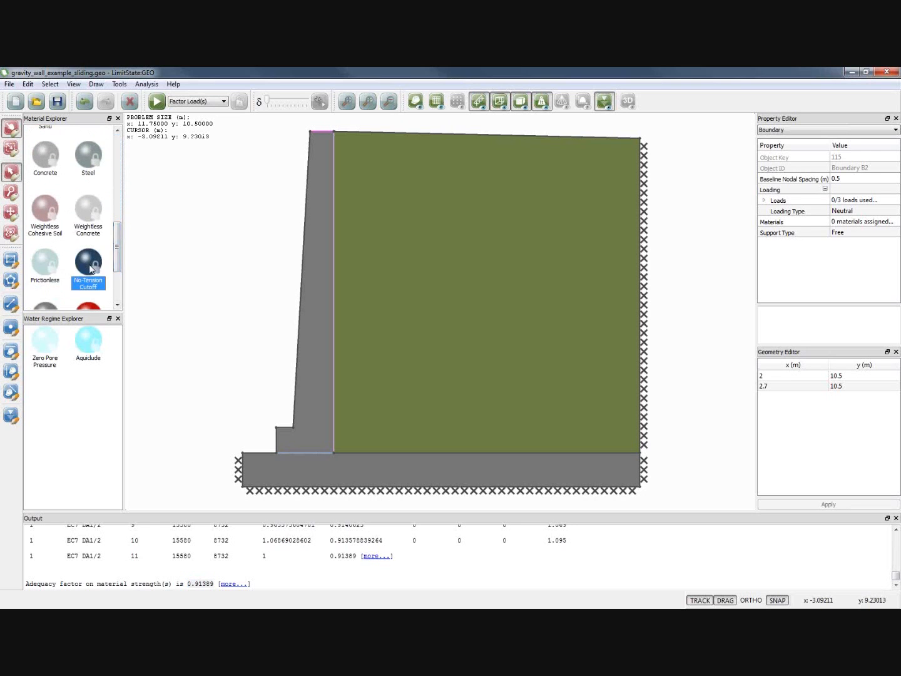
click(299, 452)
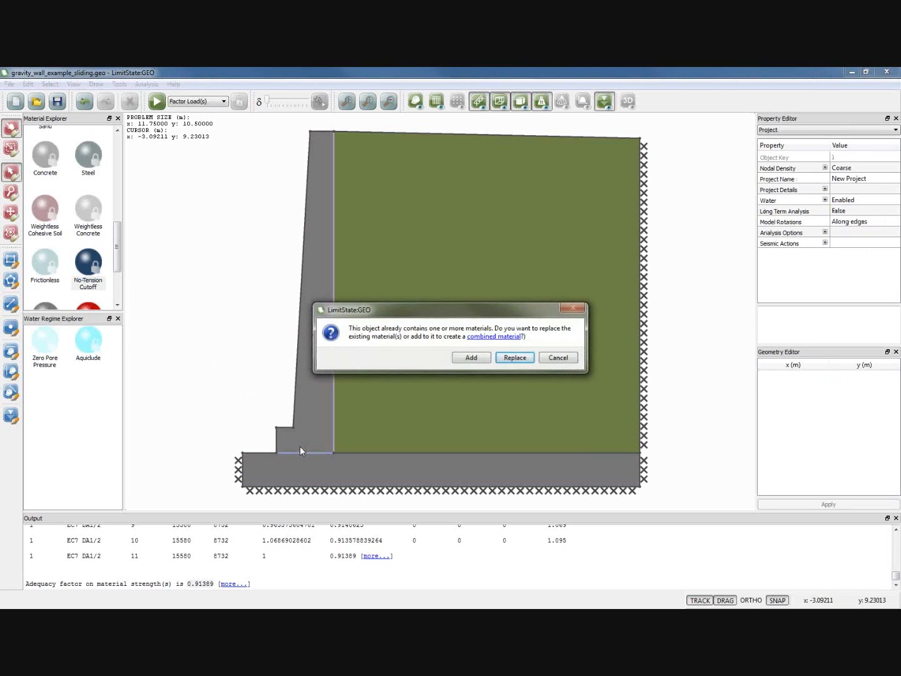
click(474, 358)
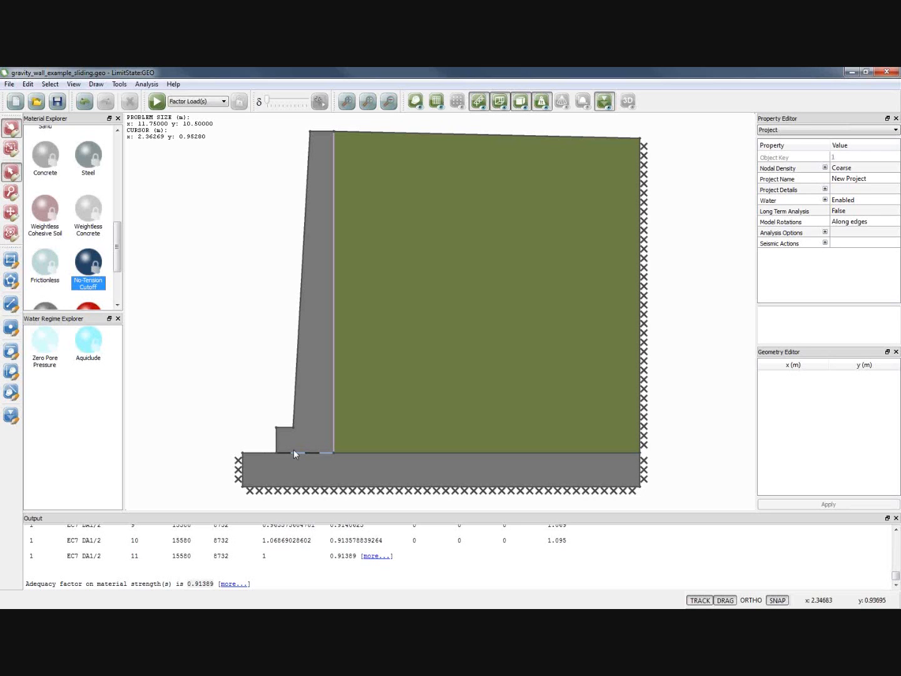
- Solve the tall, narrow wall model and examine the failure mechanism and the pressures acting on the base and wall blocks
click(156, 101)
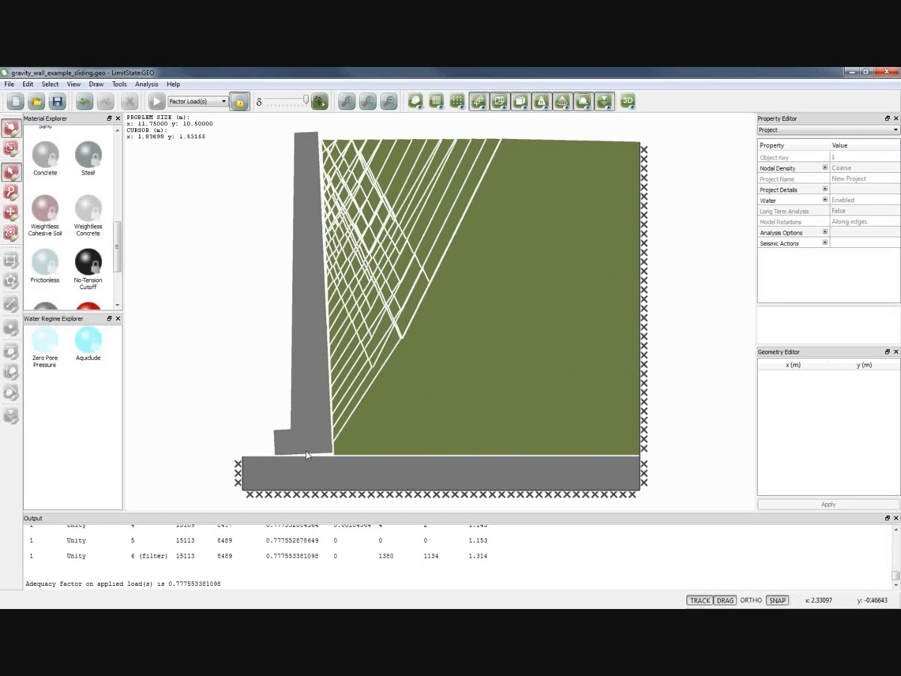
scroll(303, 444, up, 2)
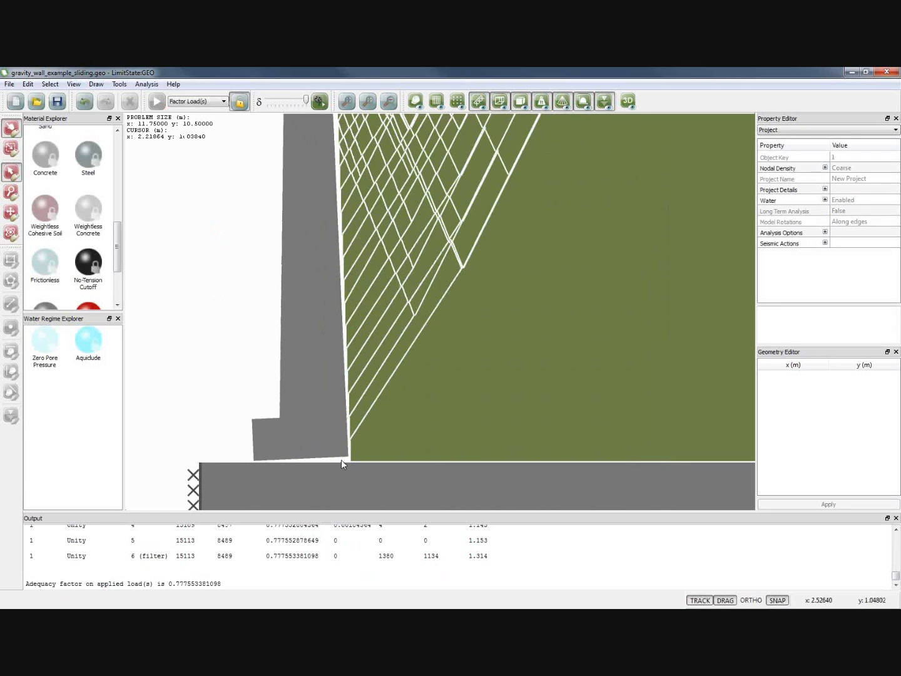
scroll(341, 459, up, 2)
scroll(338, 457, down, 3)
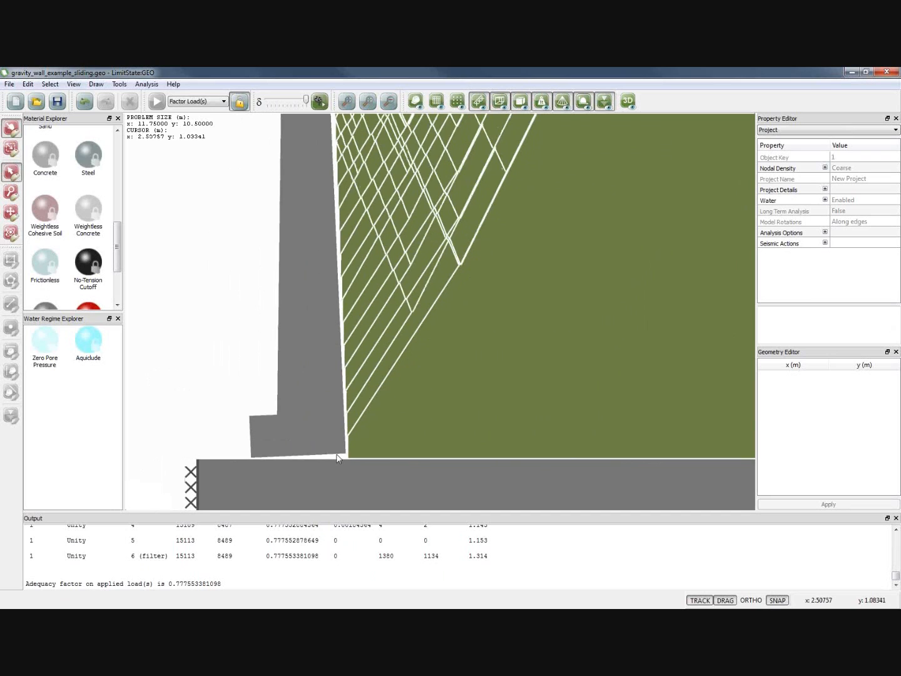
scroll(336, 458, down, 1)
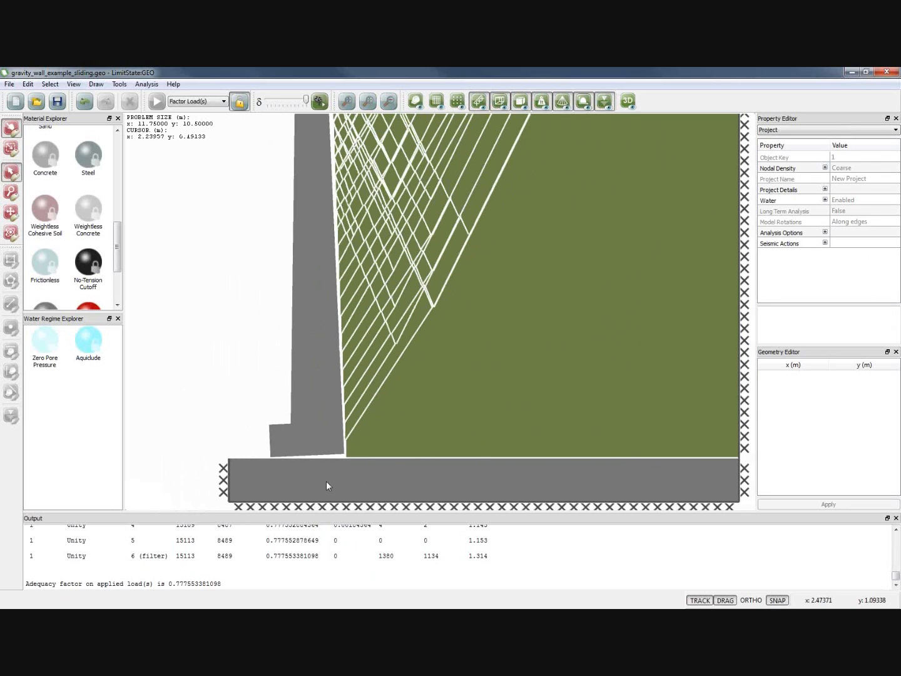
click(326, 481)
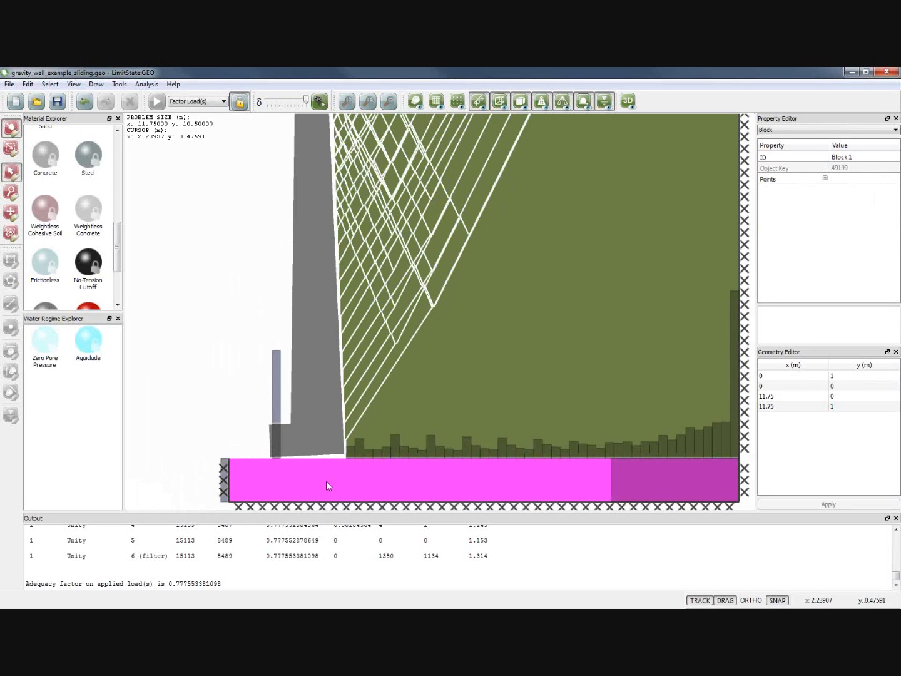
click(317, 399)
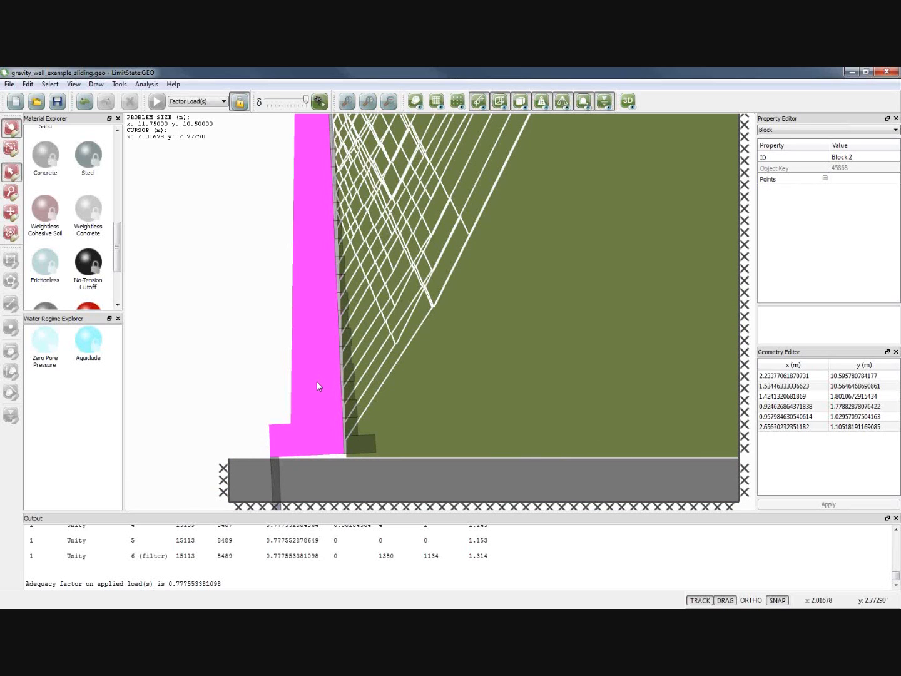
scroll(317, 382, down, 2)
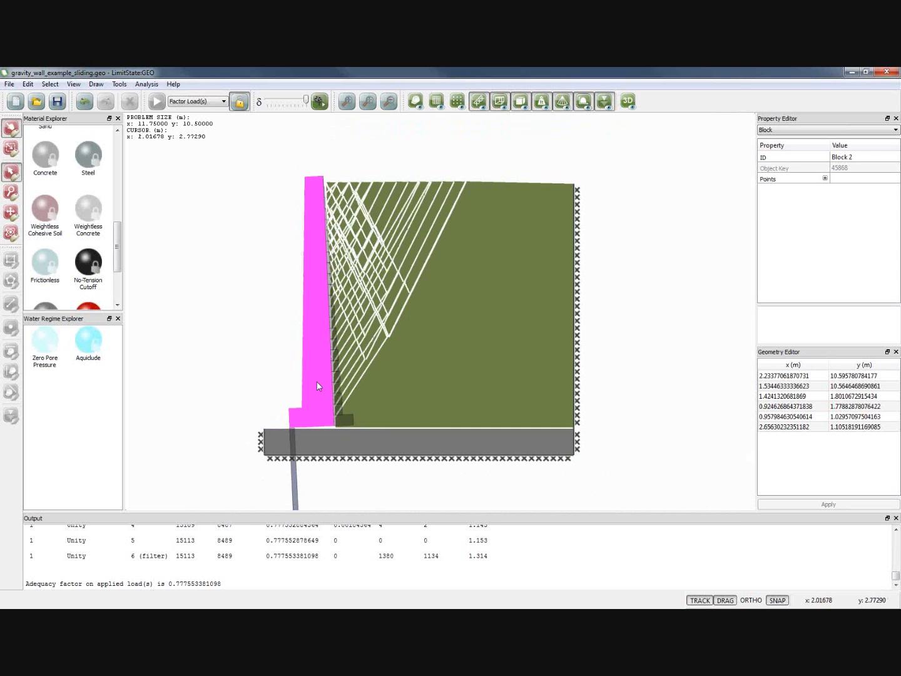
scroll(316, 381, up, 1)
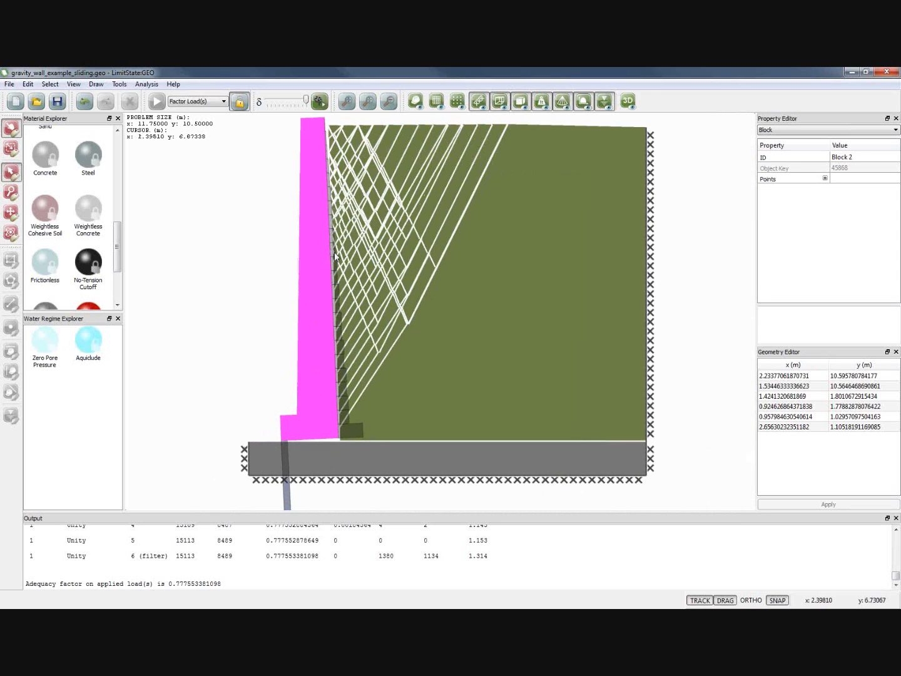
mouse_move(336, 269)
- Unlock the model and undo the No-Tension Cutoff, wall height and base vertex changes
click(239, 144)
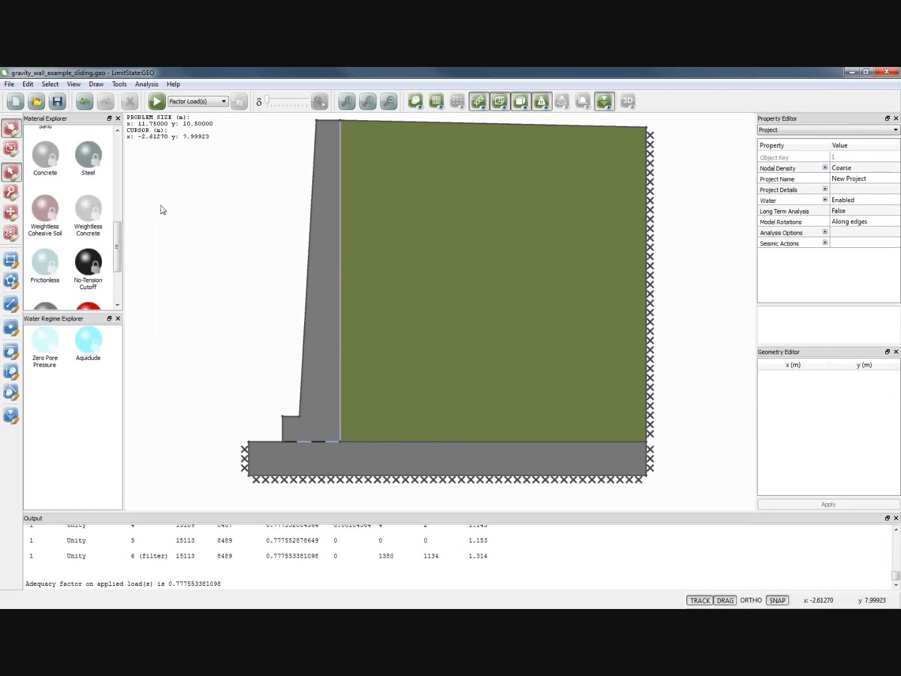
click(83, 103)
click(83, 107)
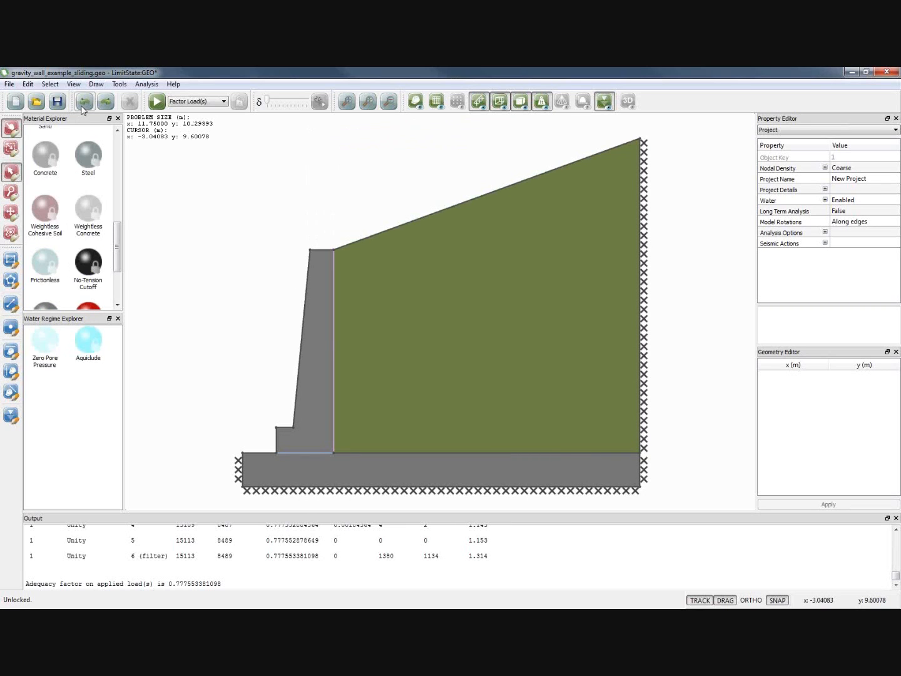
click(83, 107)
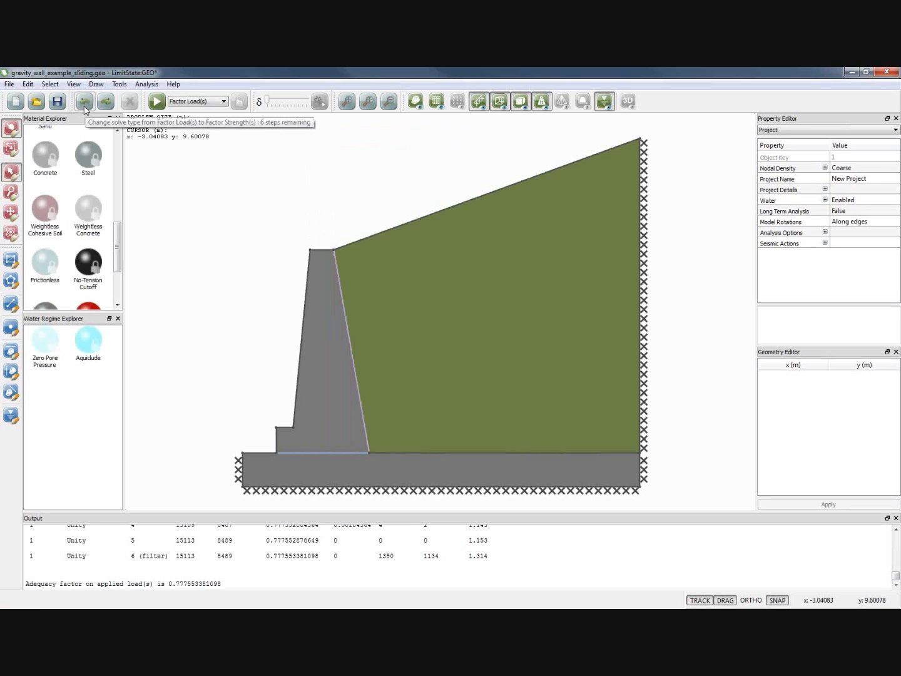
- Replace the material of the solid beneath the wall with Soft Clay and solve the model
drag(118, 239, 118, 142)
click(324, 477)
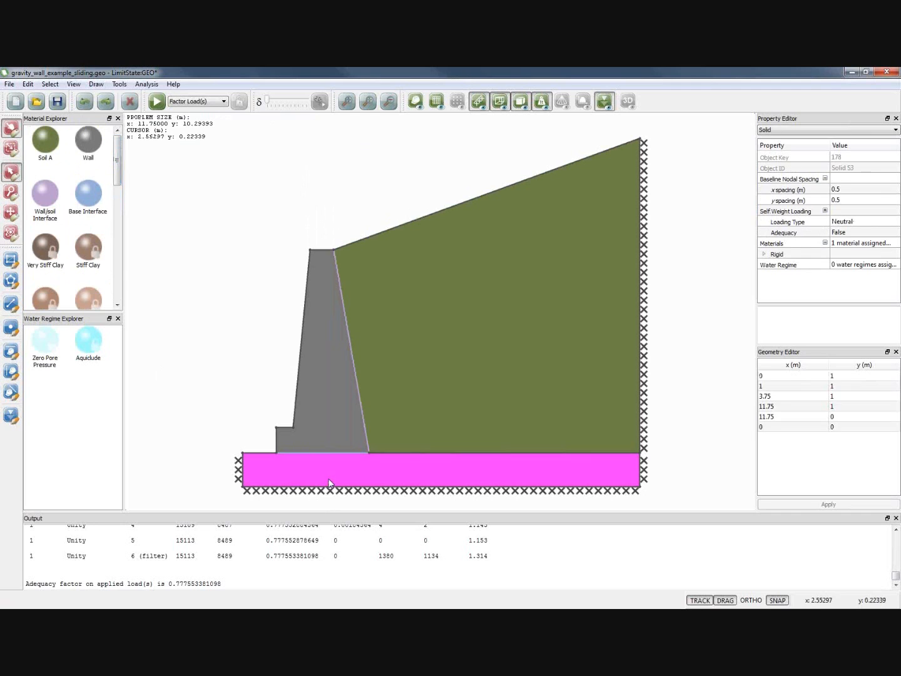
scroll(119, 182, down, 2)
click(87, 238)
drag(87, 238, 329, 475)
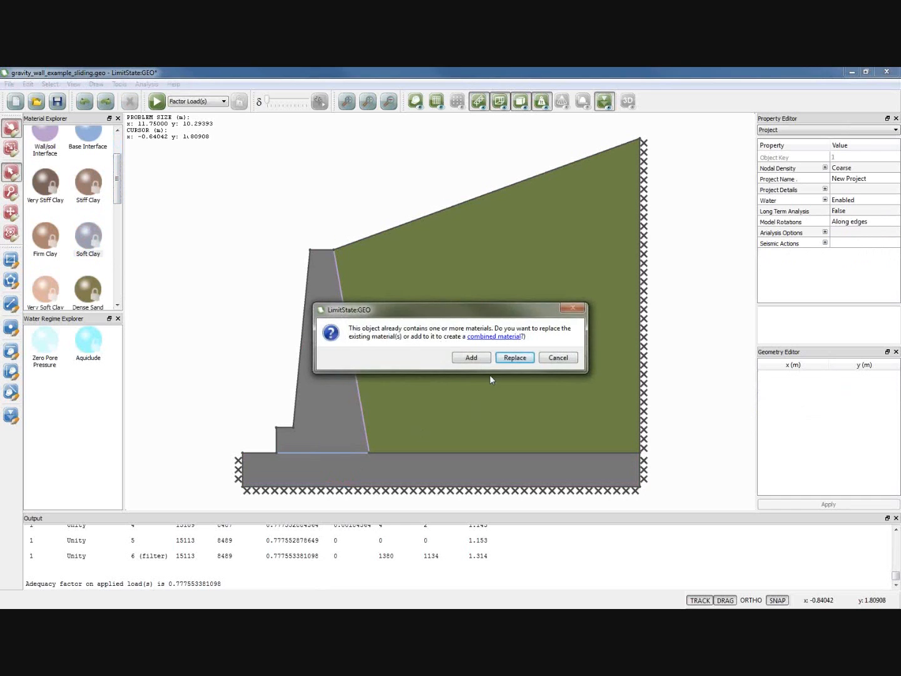
click(515, 358)
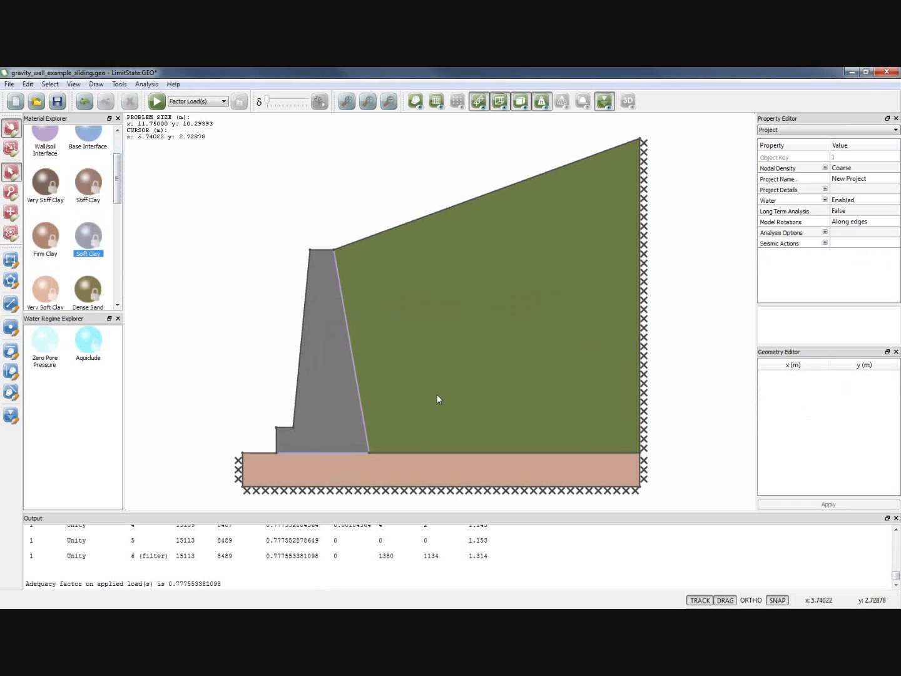
key(F5)
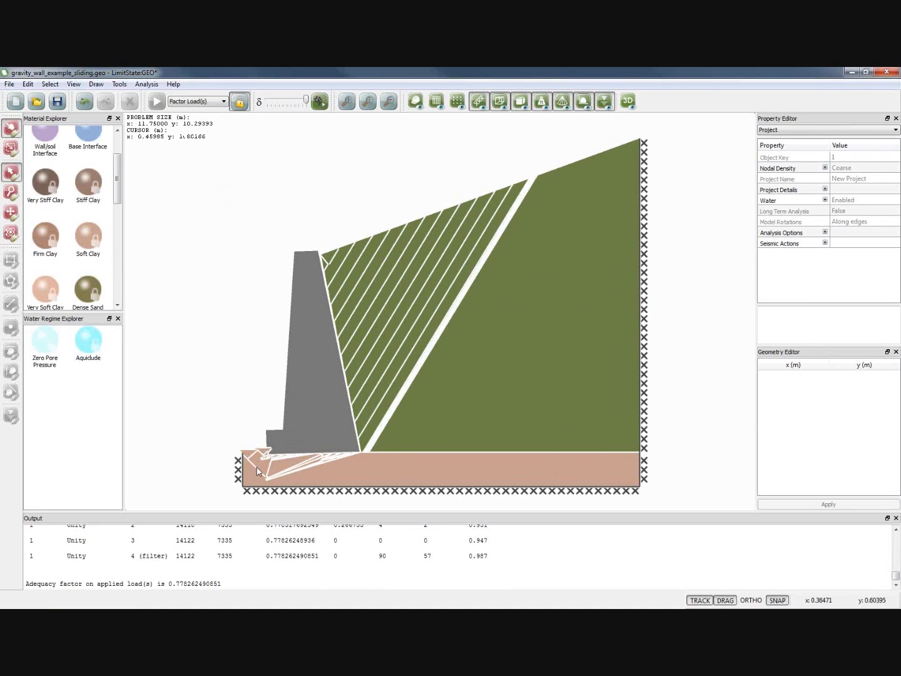
- Unlock the model and move both ends of the base layer's left boundary to x = -1 m
scroll(256, 477, up, 2)
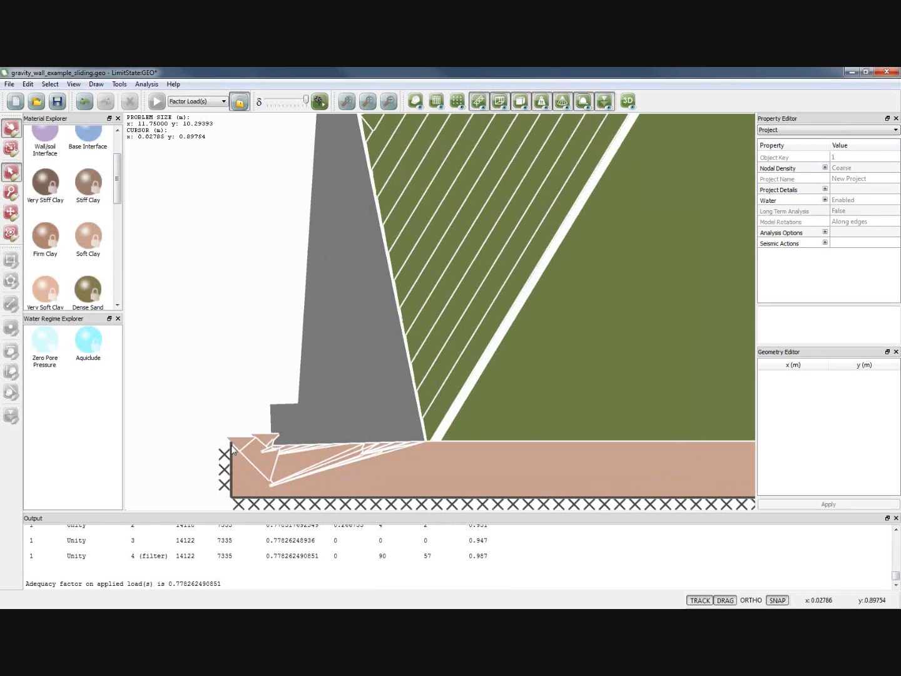
click(239, 101)
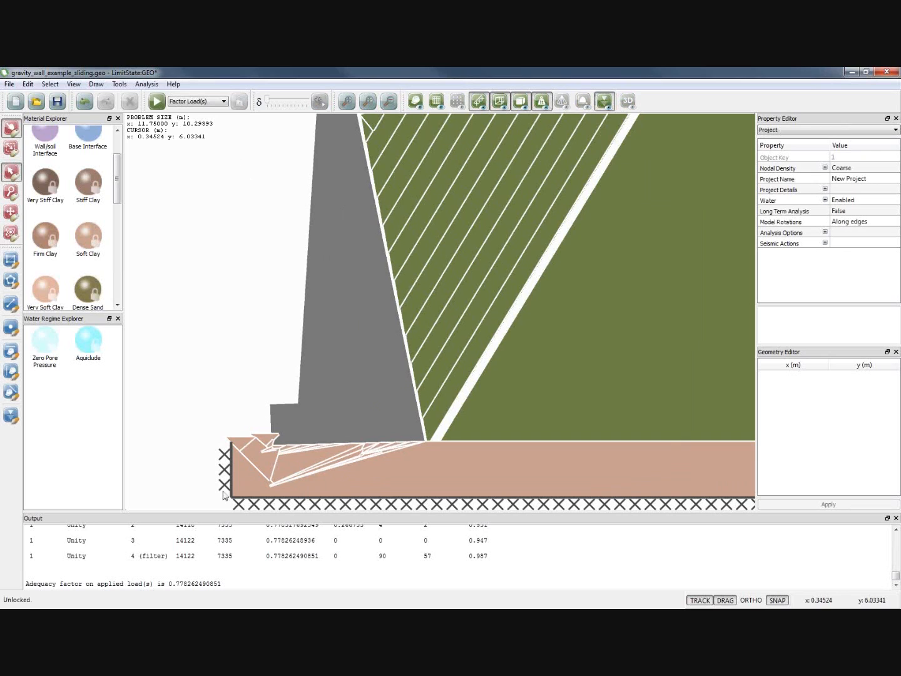
click(231, 465)
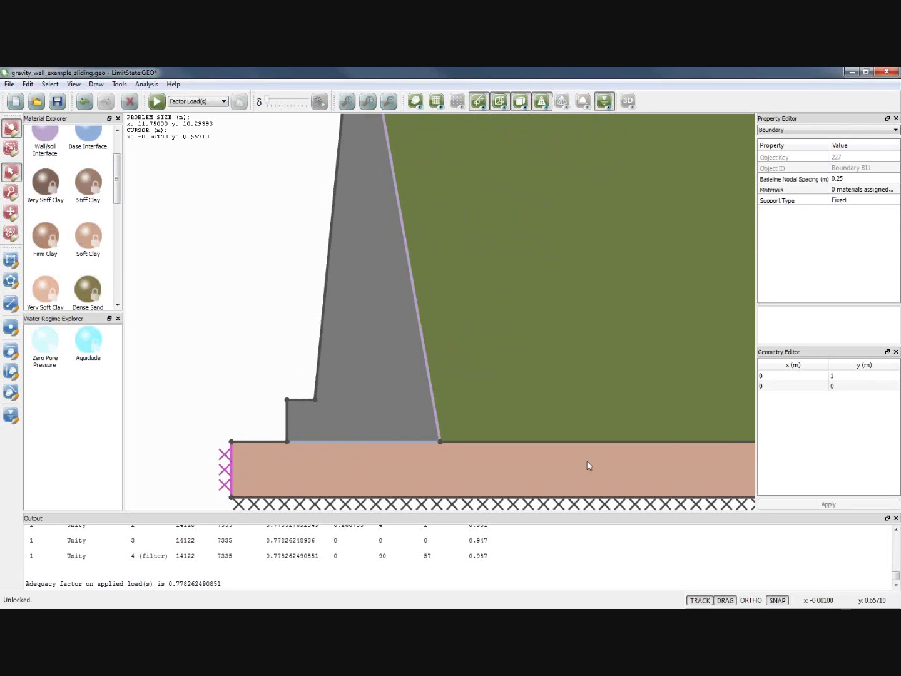
click(804, 376)
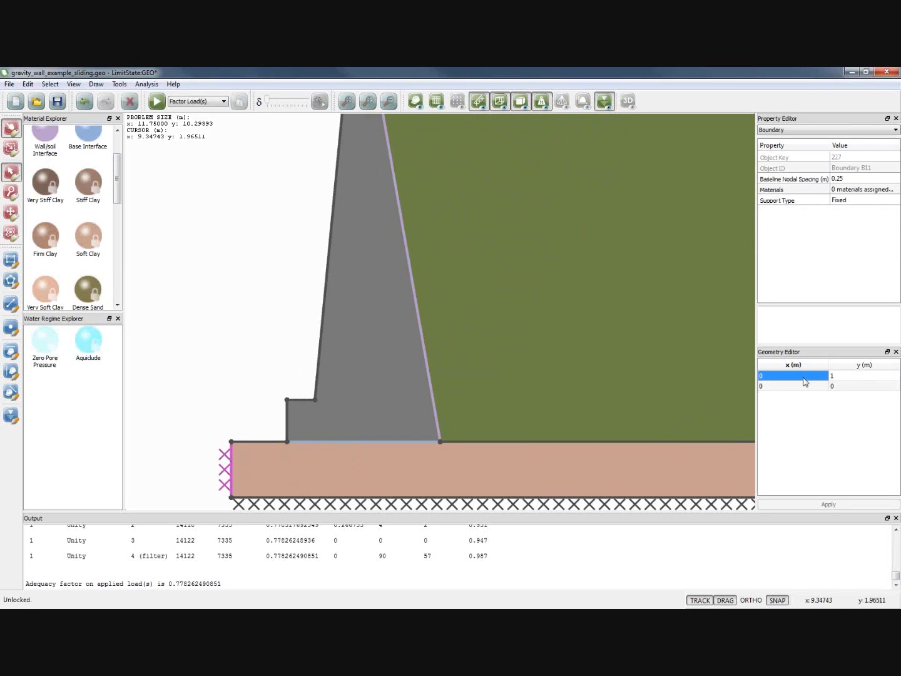
text(-1)
click(797, 388)
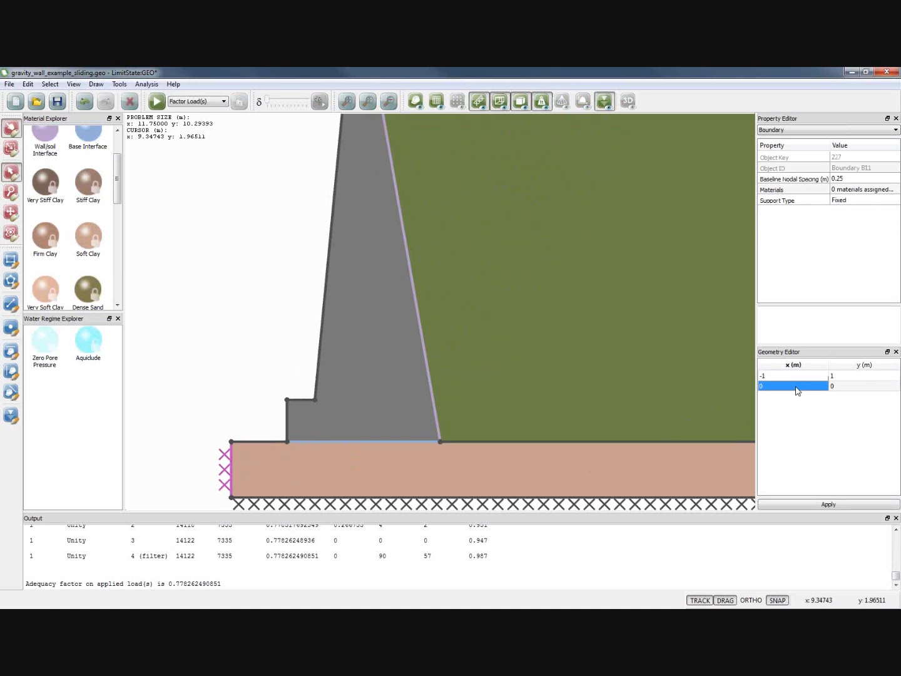
text(-1)
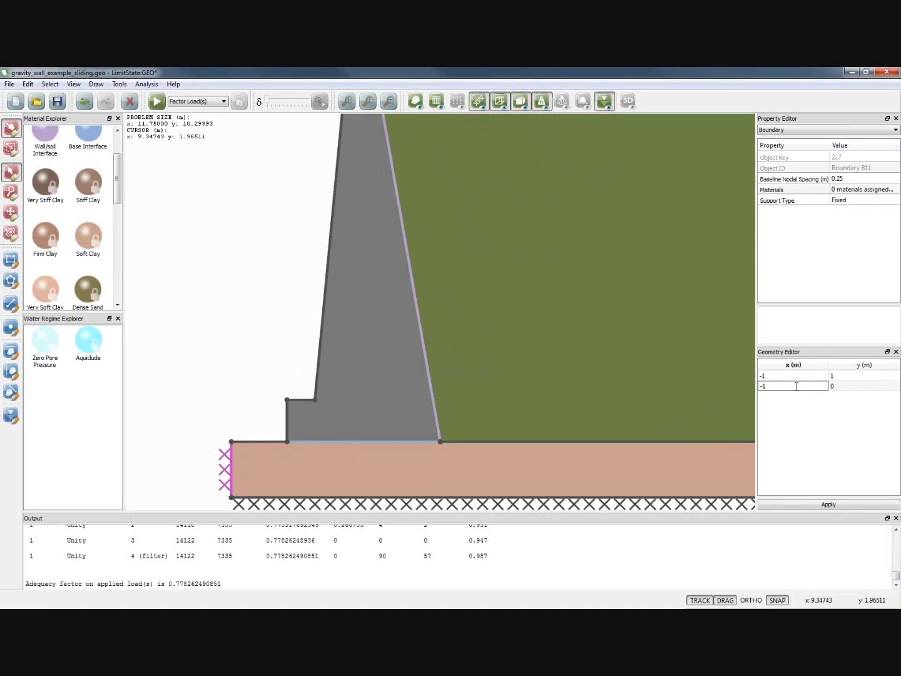
click(806, 505)
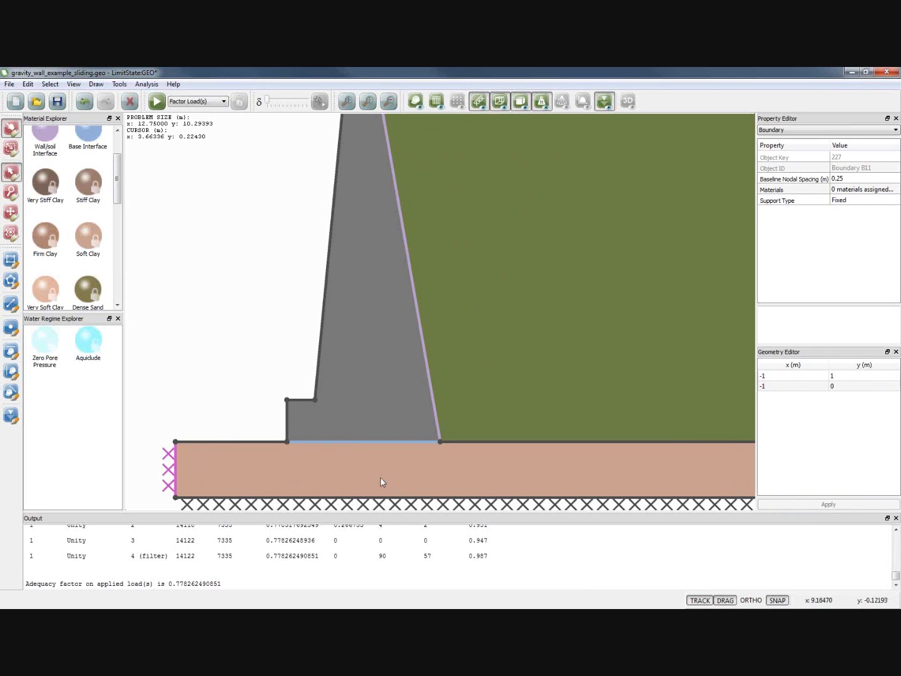
- Set the baseline nodal spacing of the Soft Clay solid beneath the wall to 0.25 m in both x and y
click(338, 472)
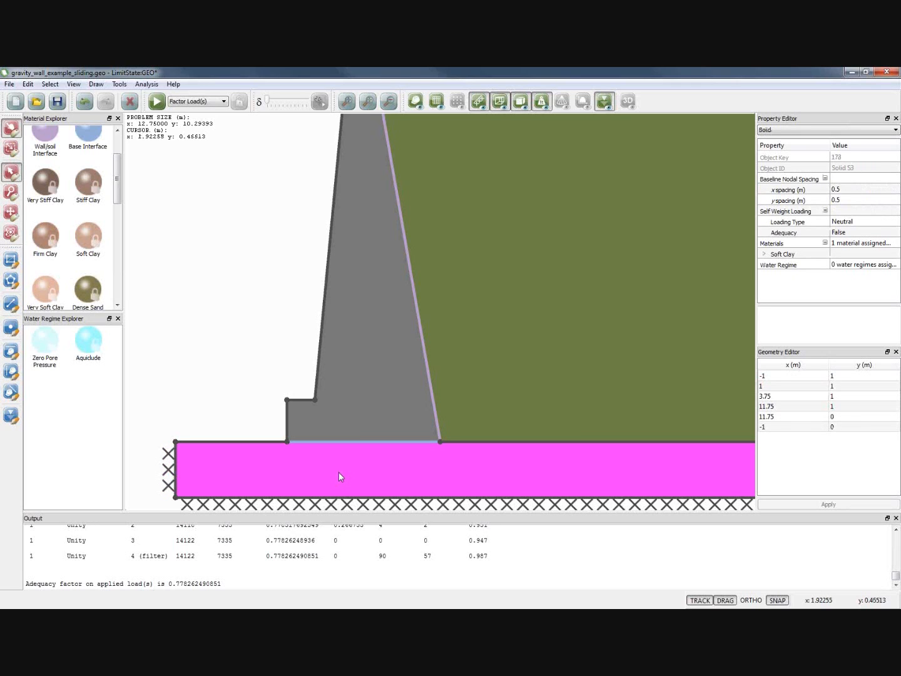
click(845, 190)
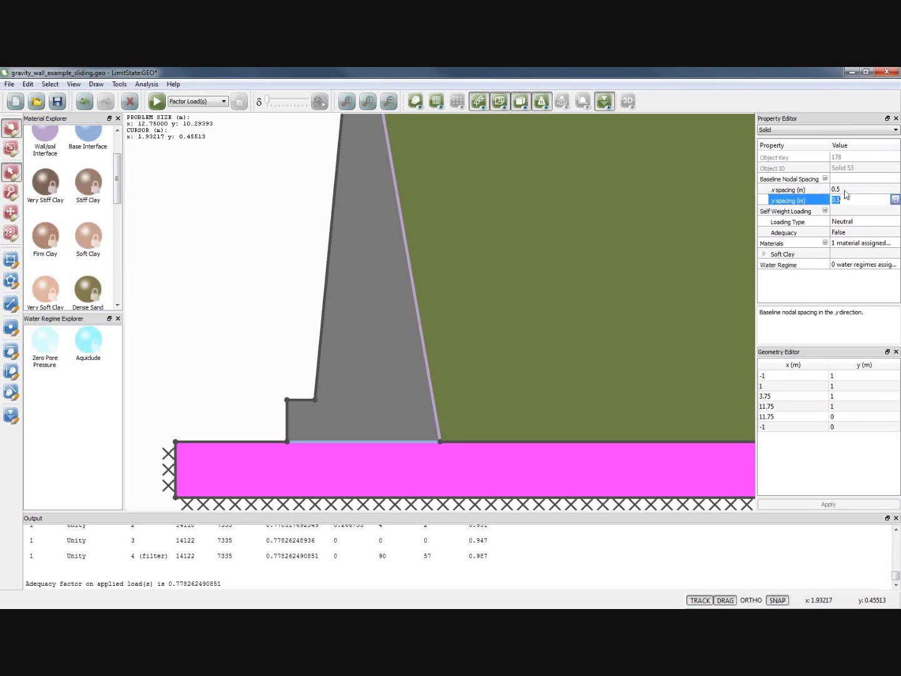
click(845, 200)
click(844, 189)
click(843, 201)
click(844, 189)
click(844, 199)
click(841, 189)
text(0)
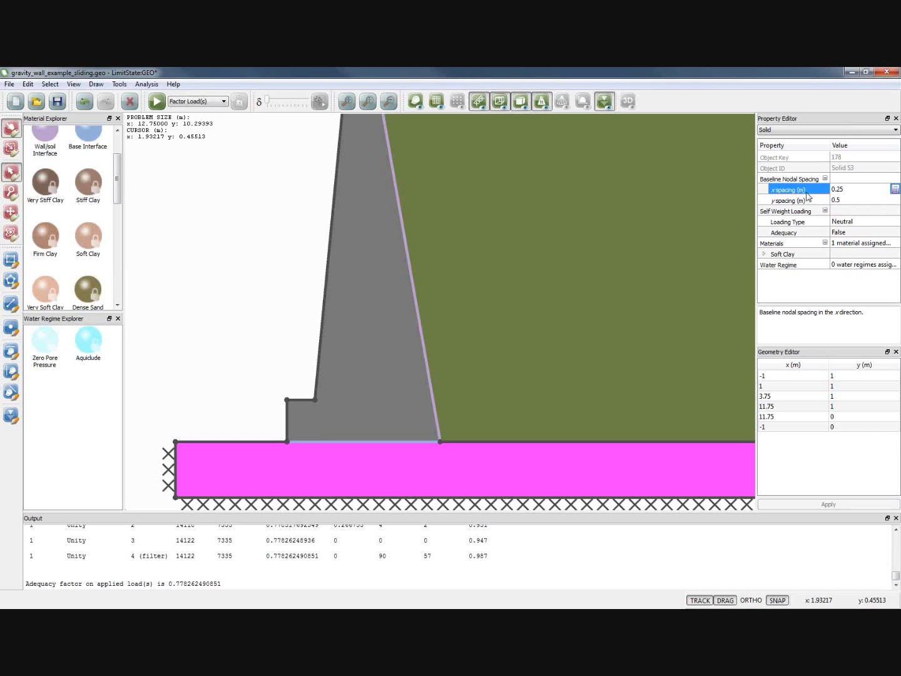
click(838, 199)
text(0.25)
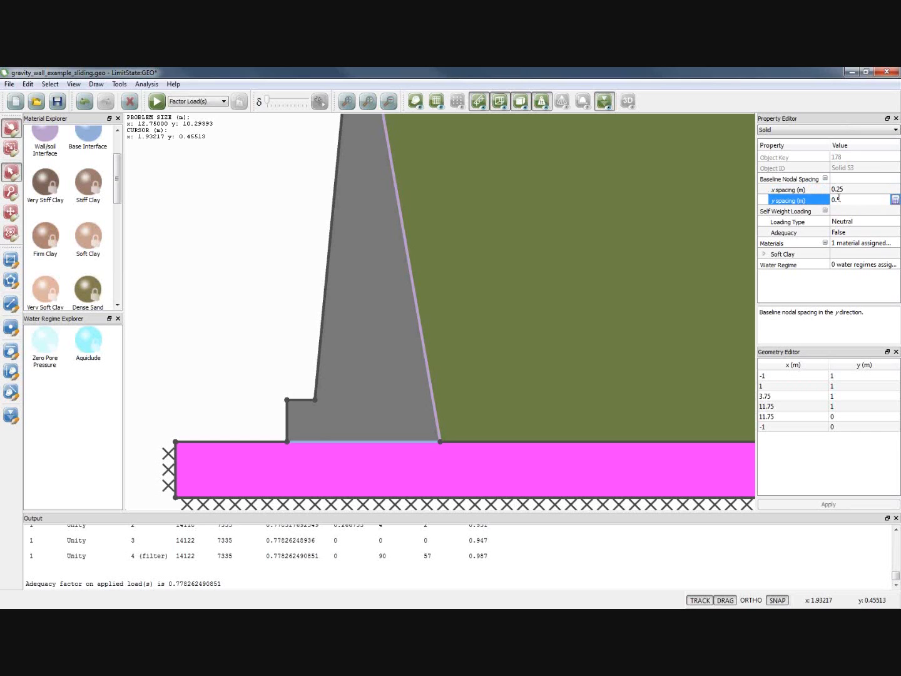
click(849, 213)
click(562, 302)
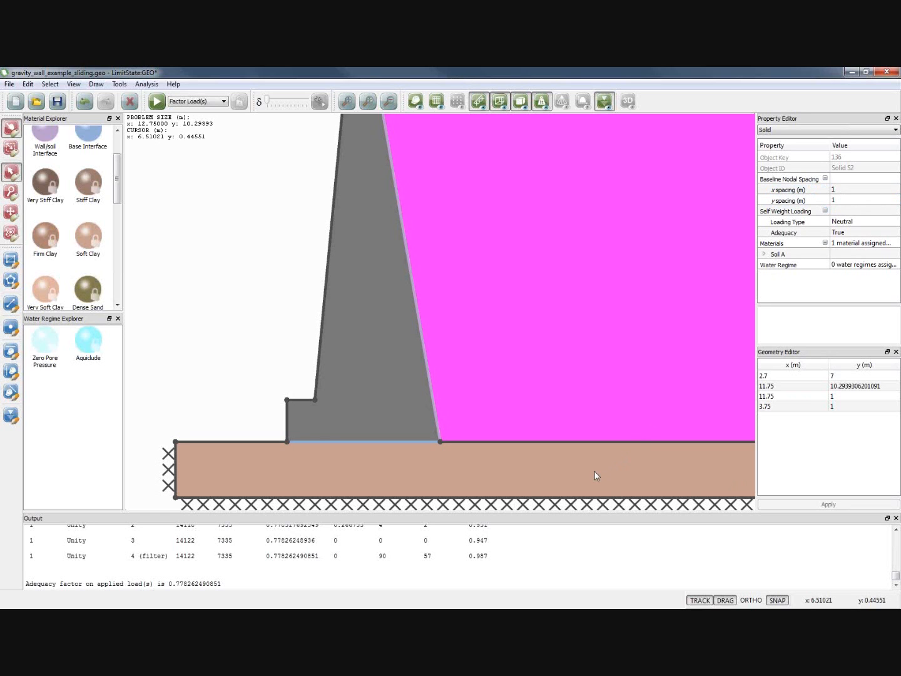
click(193, 239)
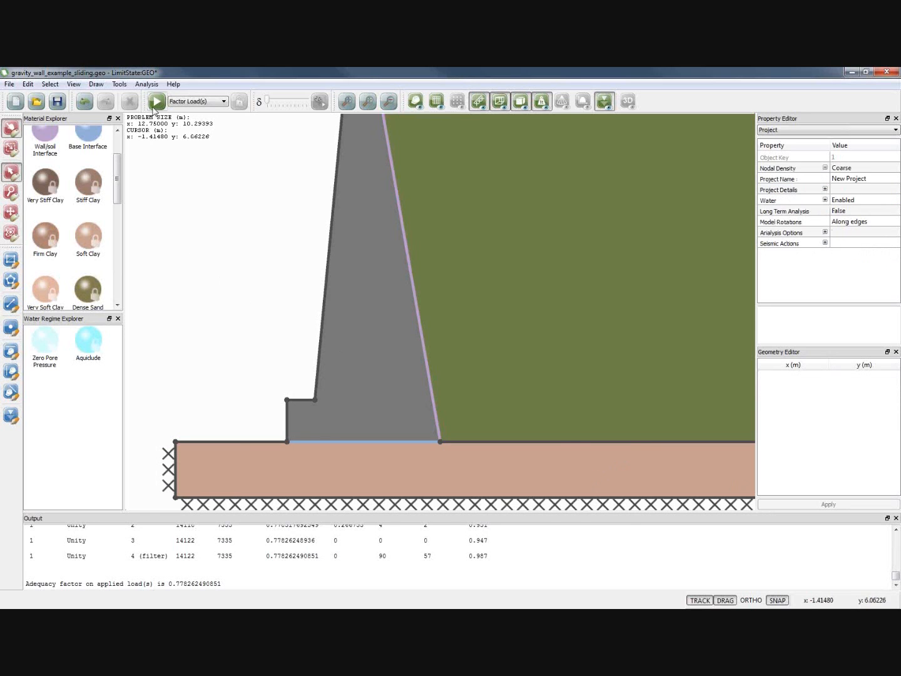
- Solve the widened model, compare its failure mechanism and adequacy factor with the previous run, and unlock it
click(156, 102)
click(512, 464)
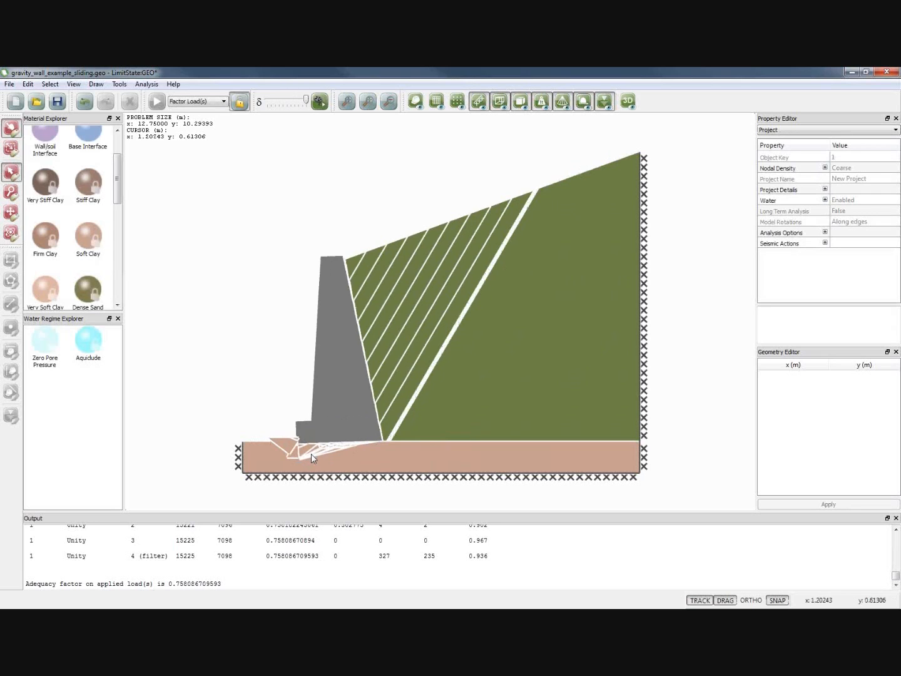
scroll(316, 549, up, 3)
scroll(315, 549, down, 3)
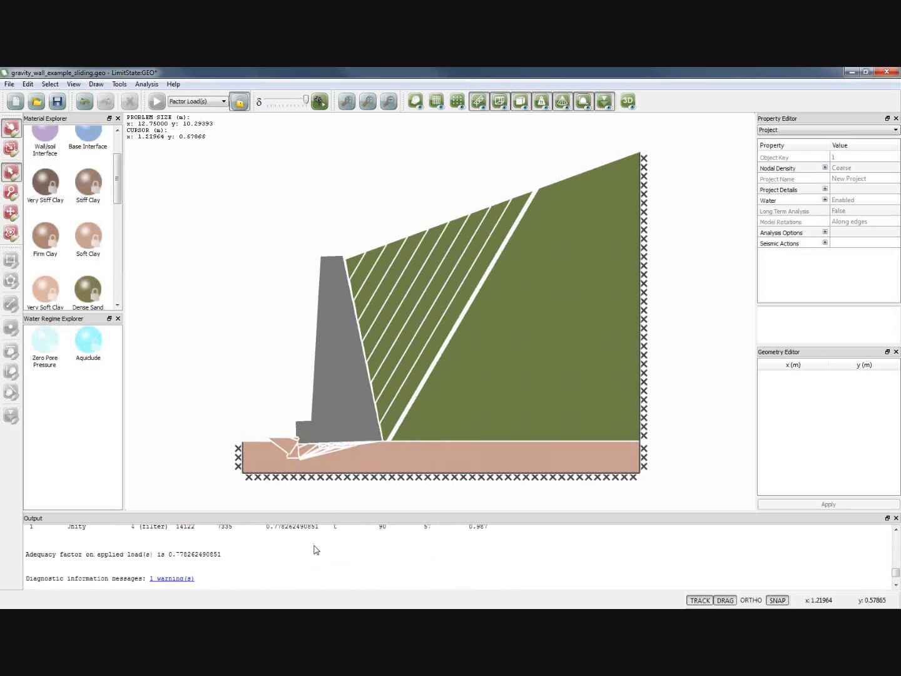
scroll(316, 550, down, 5)
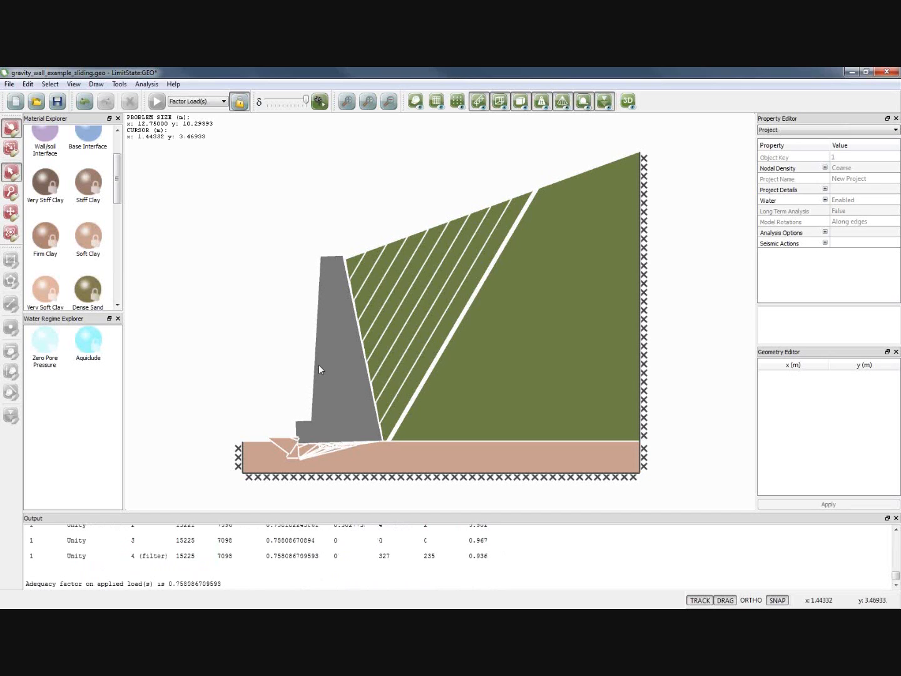
click(244, 102)
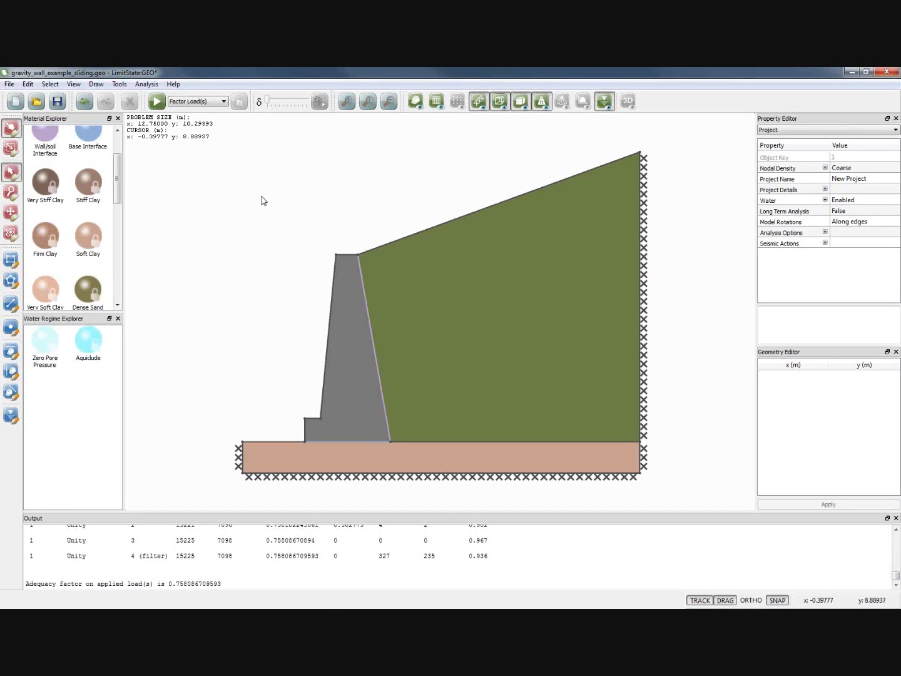
click(325, 612)
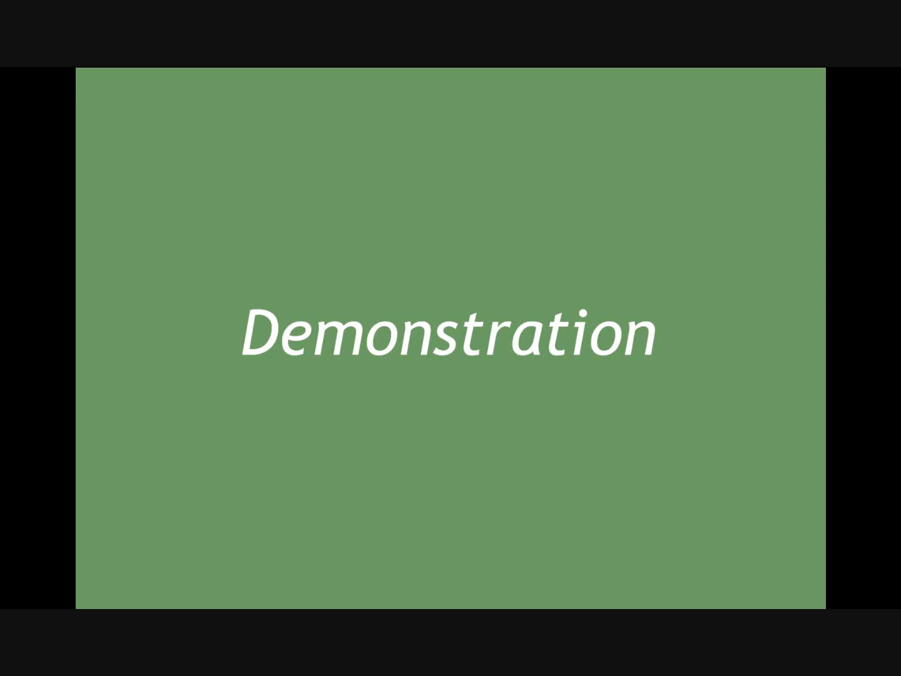
click(423, 503)
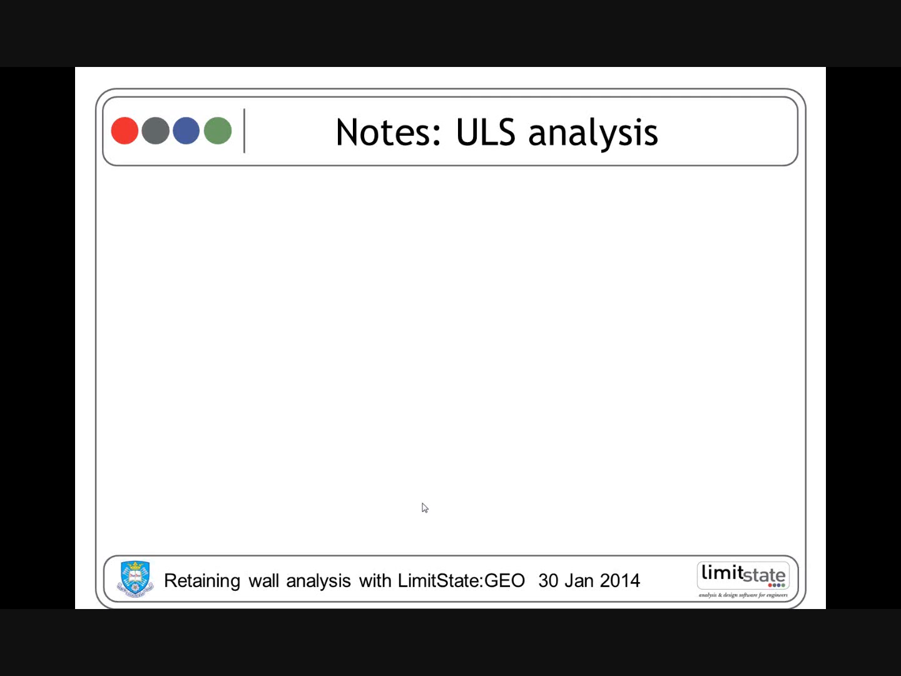
click(422, 503)
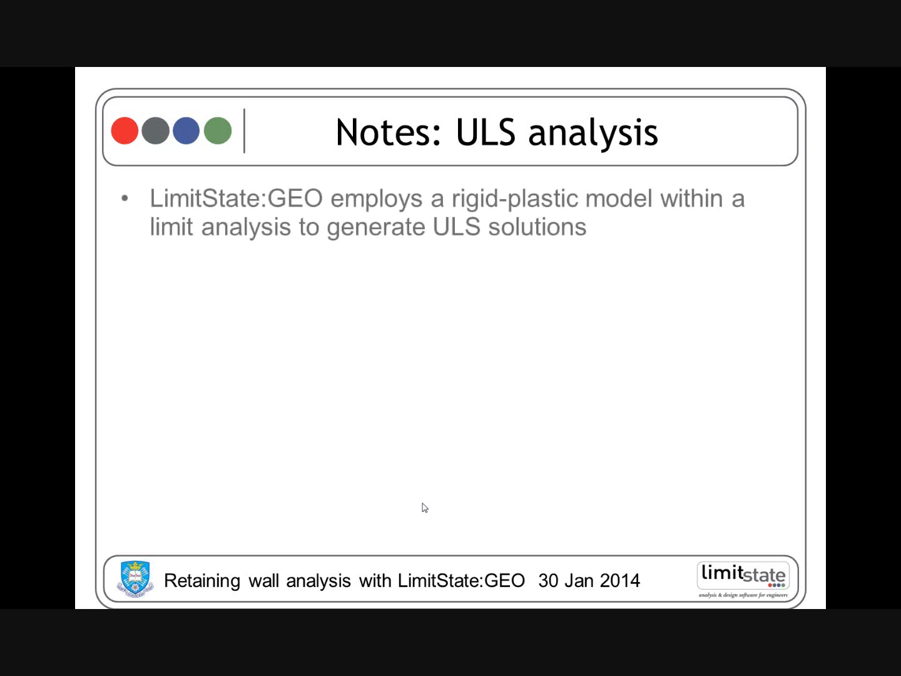
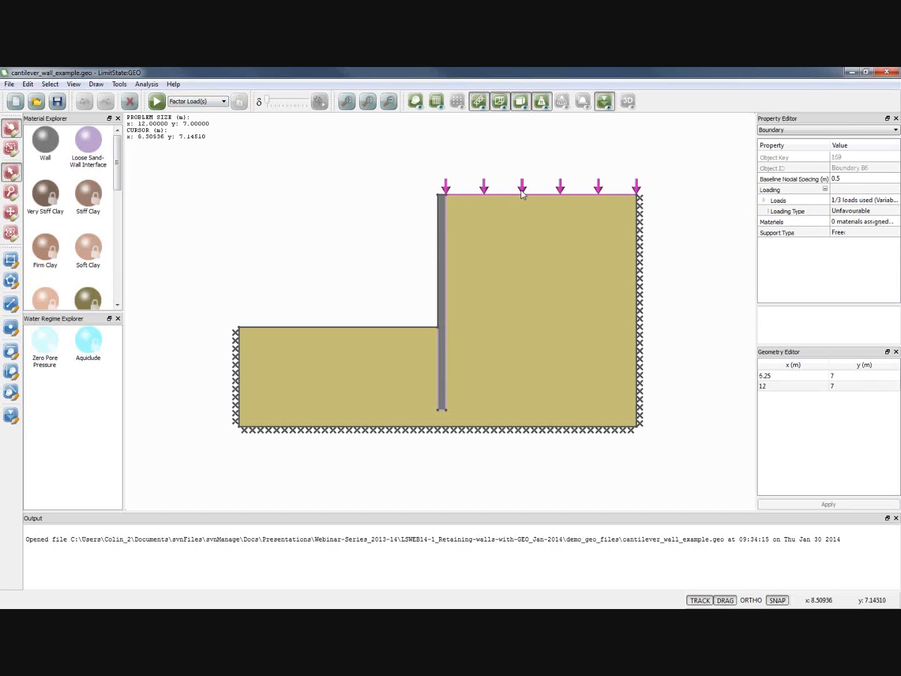
- Examine the permanent and variable load settings on the surcharged boundary behind the cantilever wall, including normal stress and adequacy
click(764, 200)
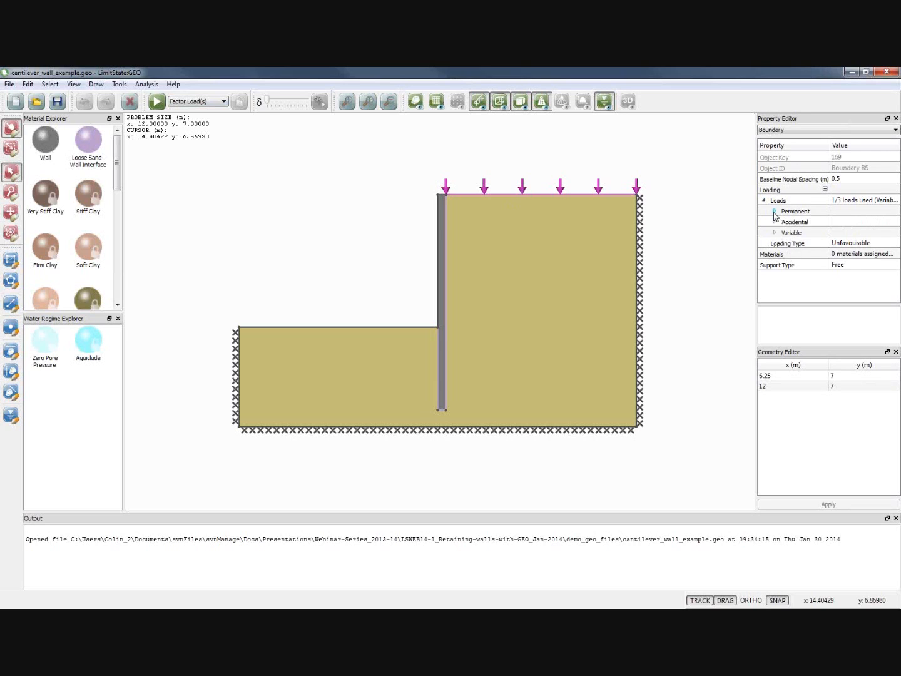
click(775, 213)
click(775, 275)
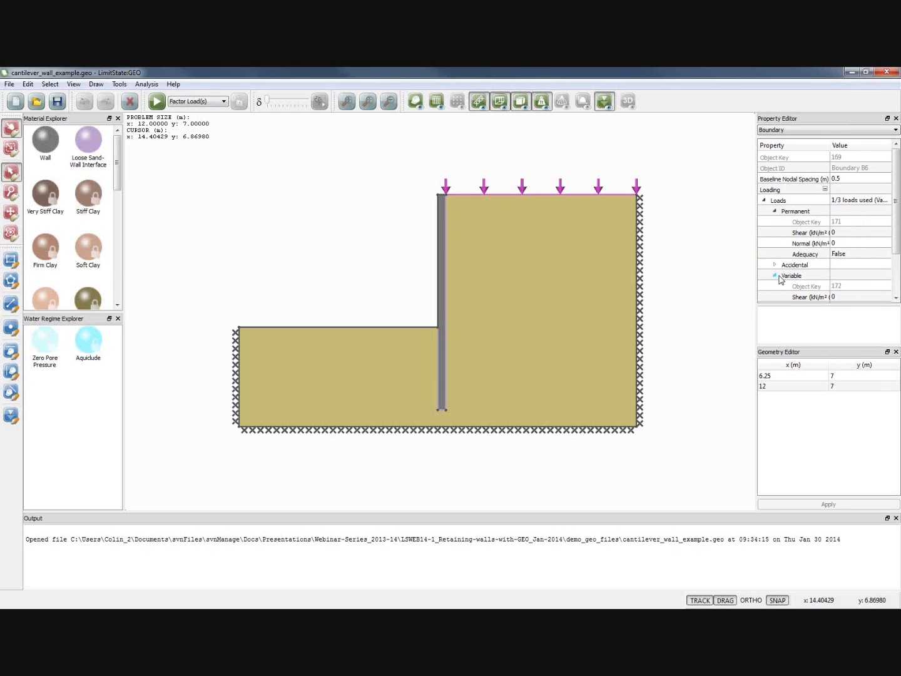
scroll(791, 276, down, 2)
click(836, 254)
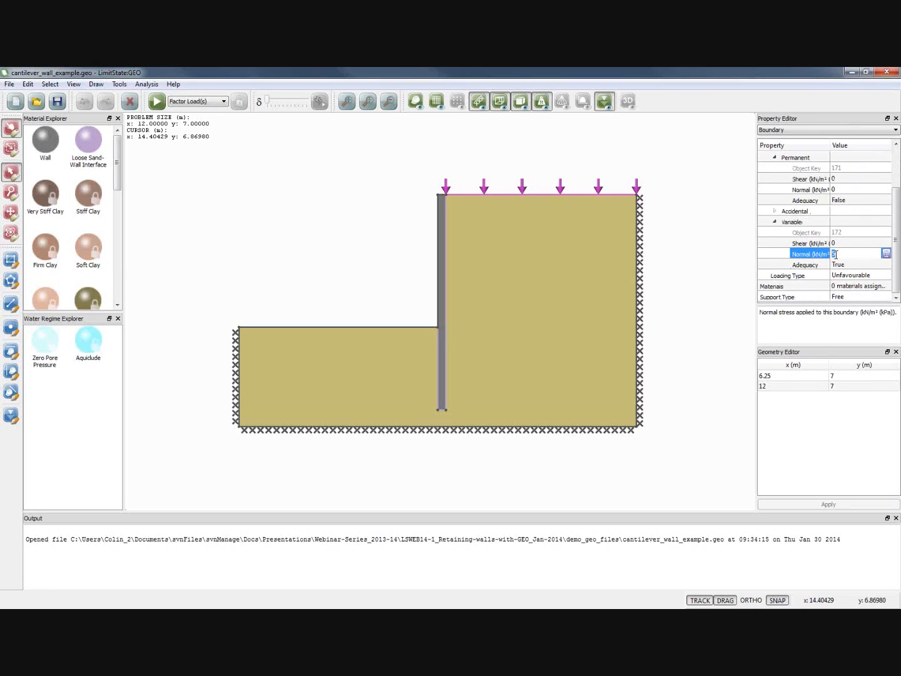
click(838, 265)
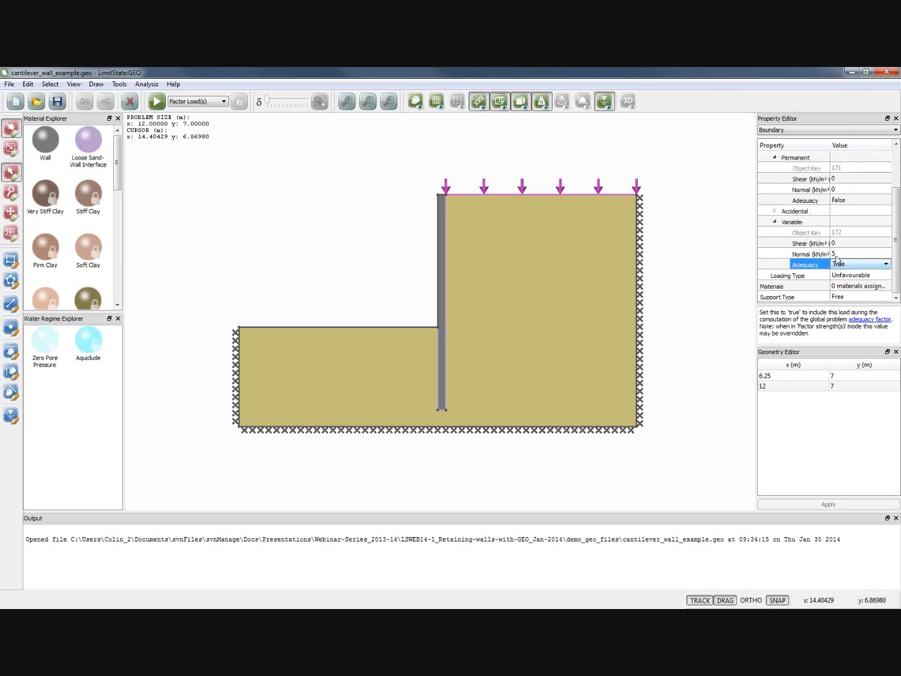
click(837, 254)
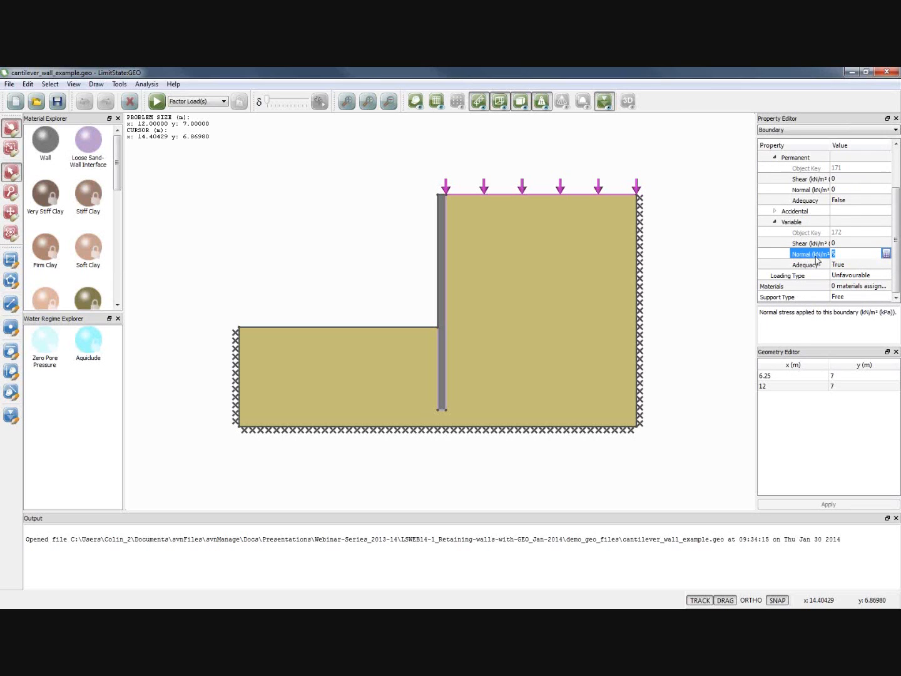
click(376, 233)
- Solve the cantilever wall model and display the pressures acting on the wall block
click(157, 104)
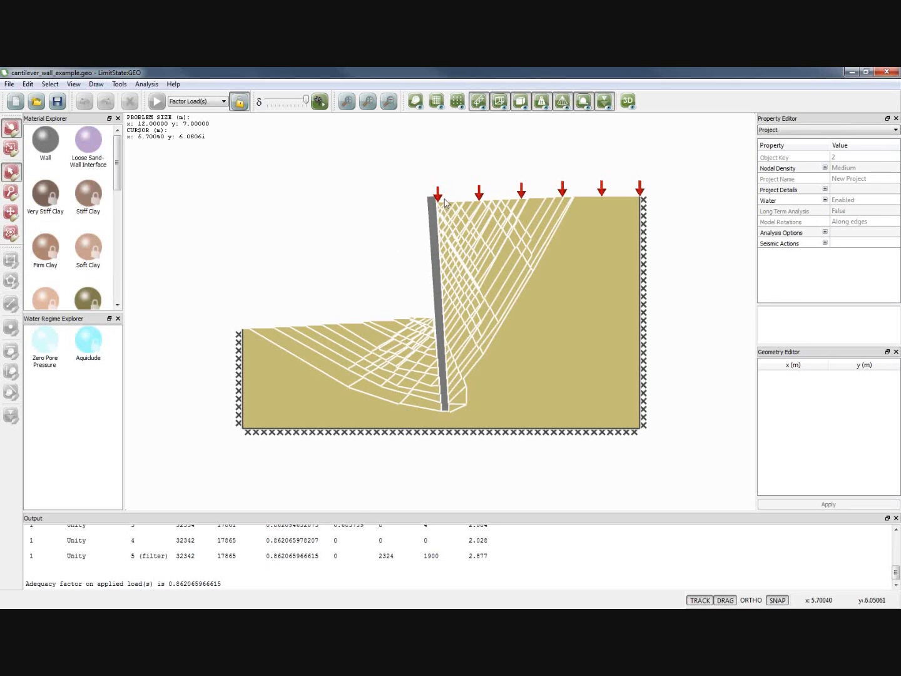
scroll(441, 313, up, 2)
click(440, 315)
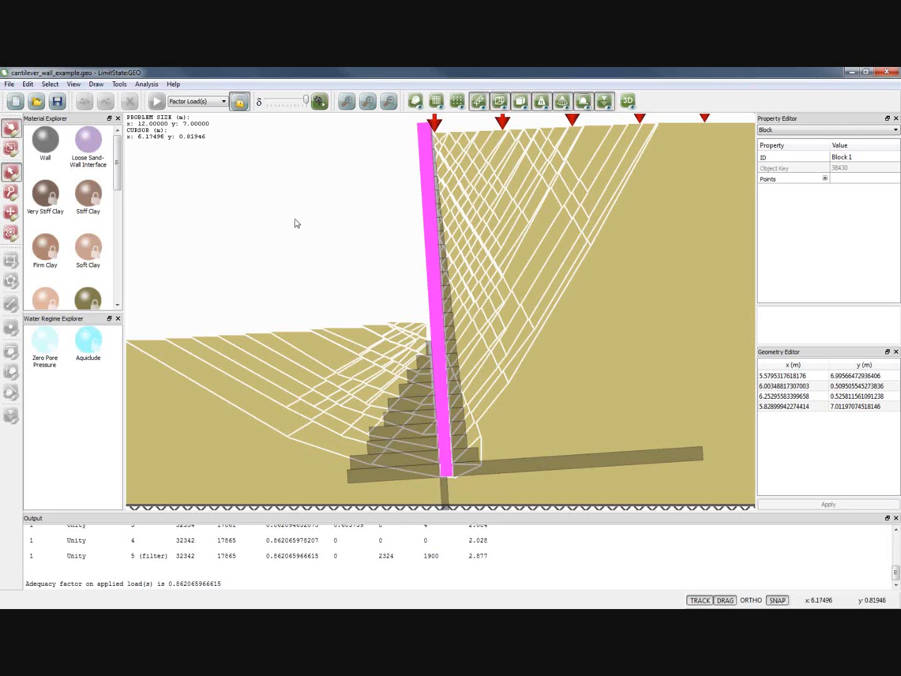
- Unlock the model, lower both ends of the wall's toe boundary to y = 0.4 m and solve it again
click(240, 100)
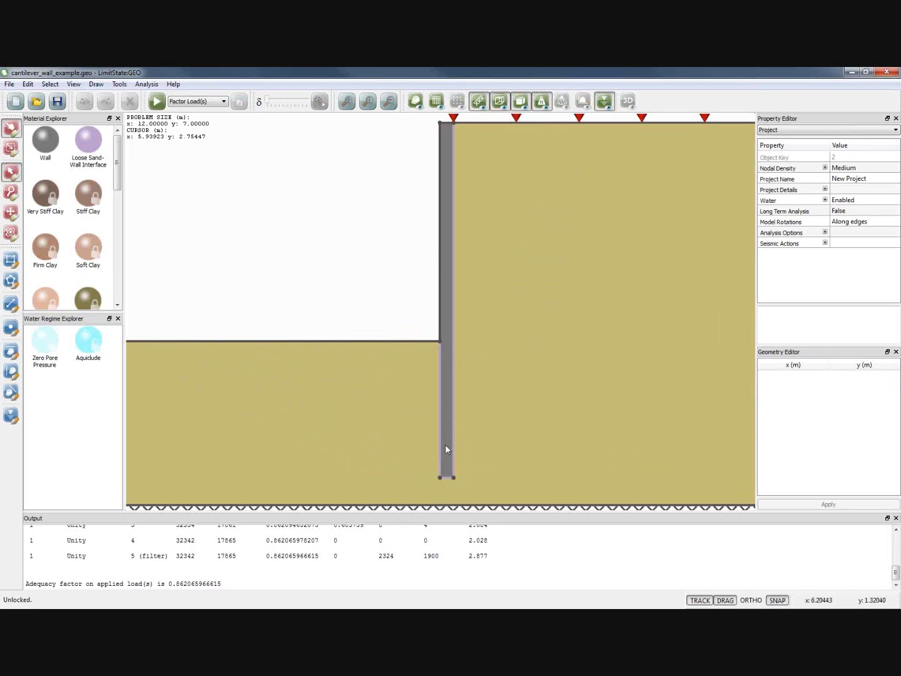
click(446, 478)
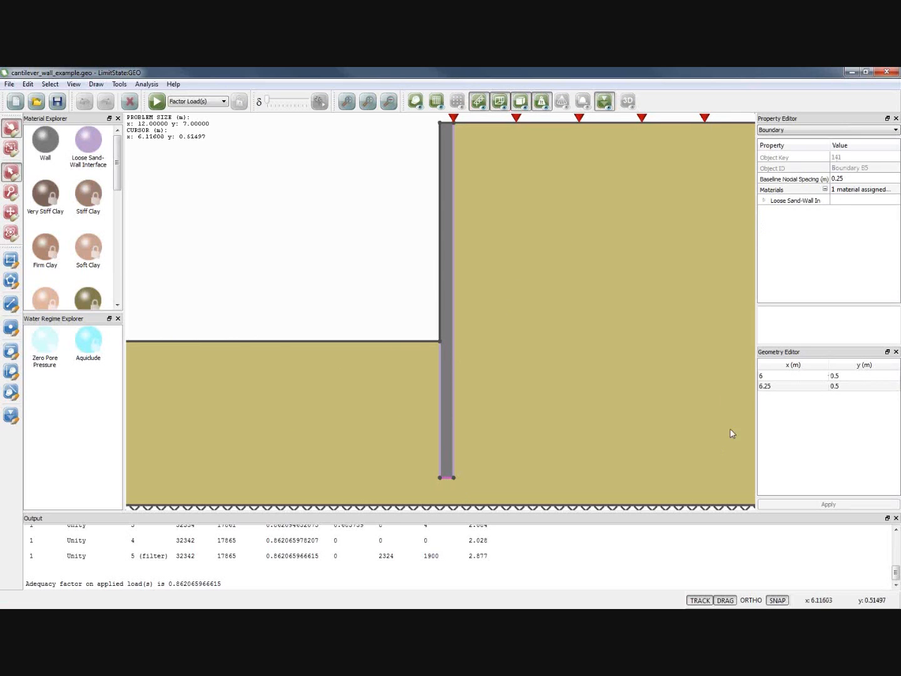
click(835, 376)
text(0.4)
click(851, 386)
text(0.4)
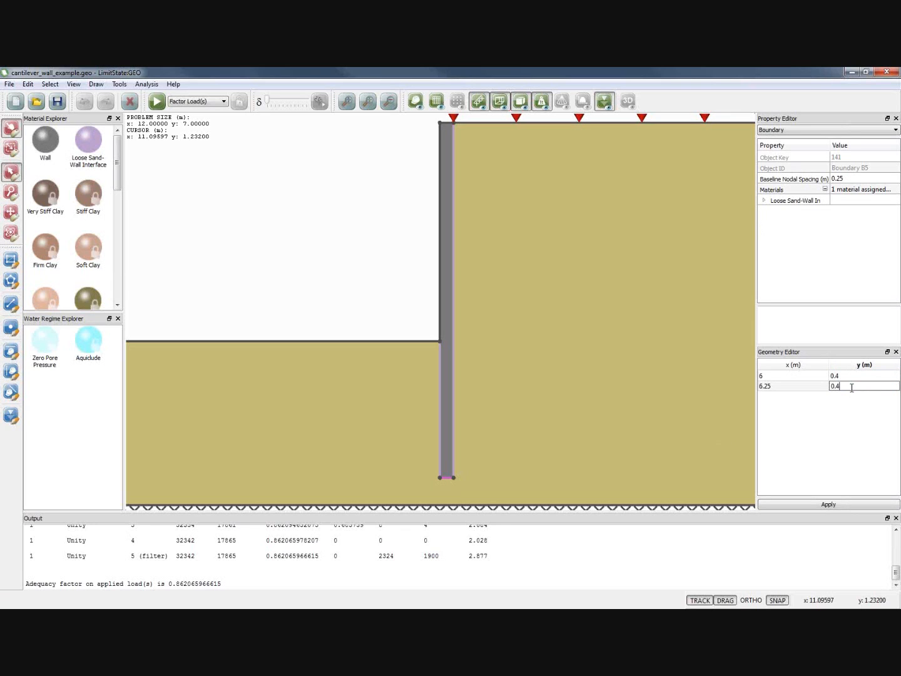
click(806, 504)
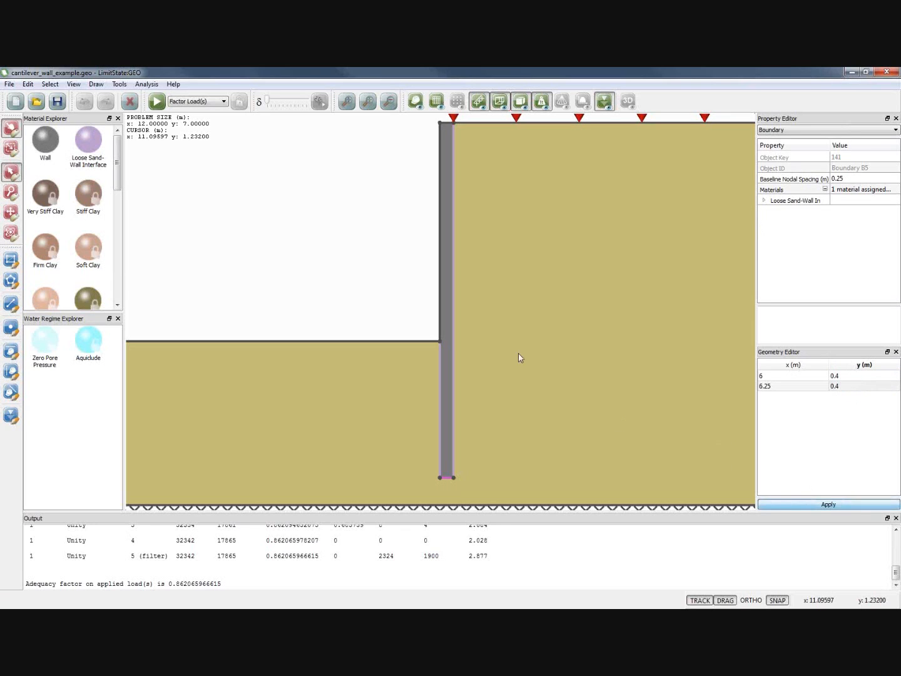
key(F5)
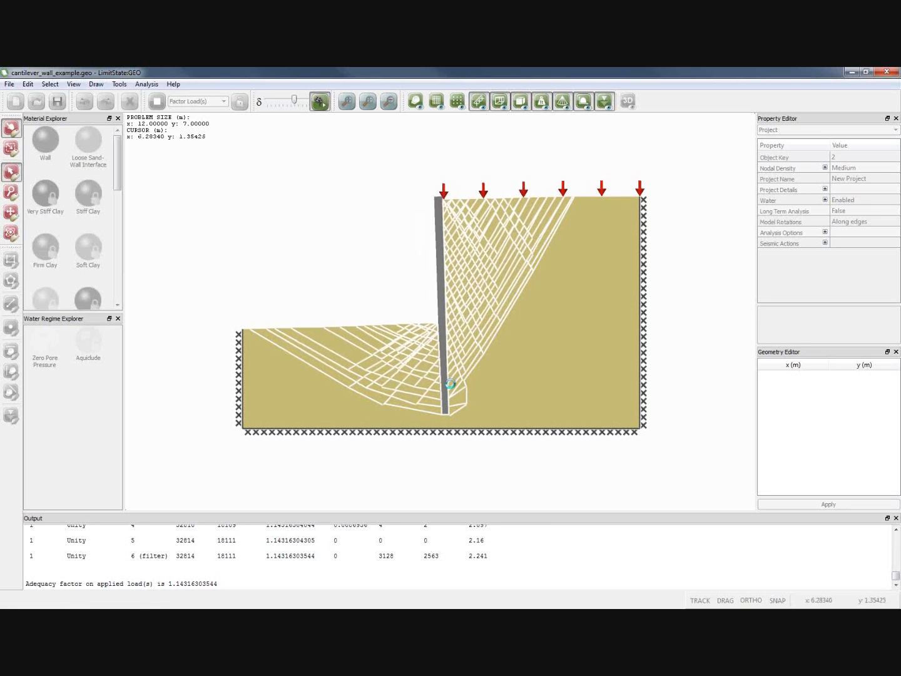
- Open the recent project cantilever_wall_ee.geo
click(9, 84)
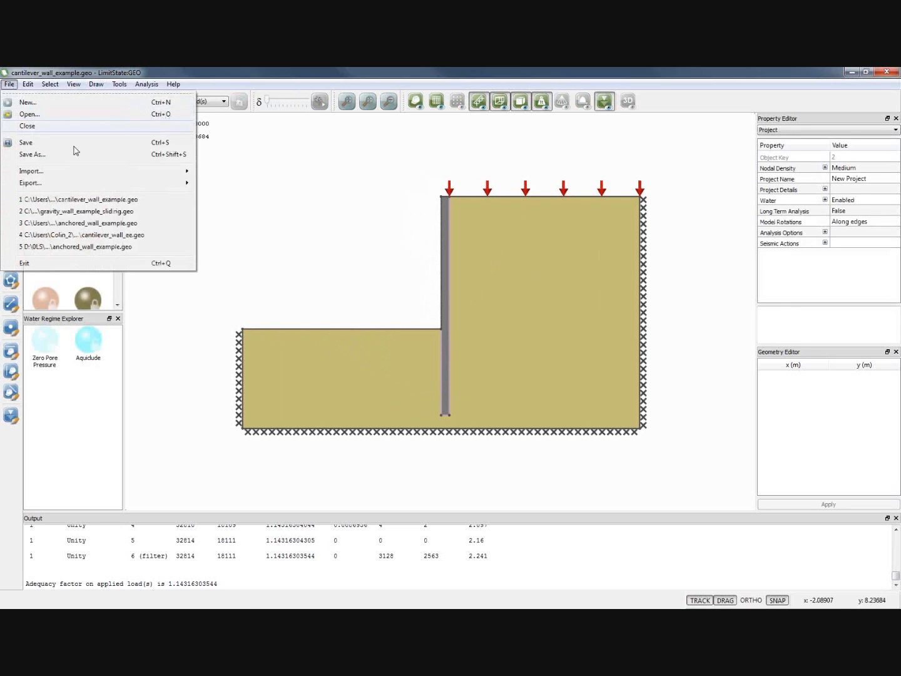
click(94, 235)
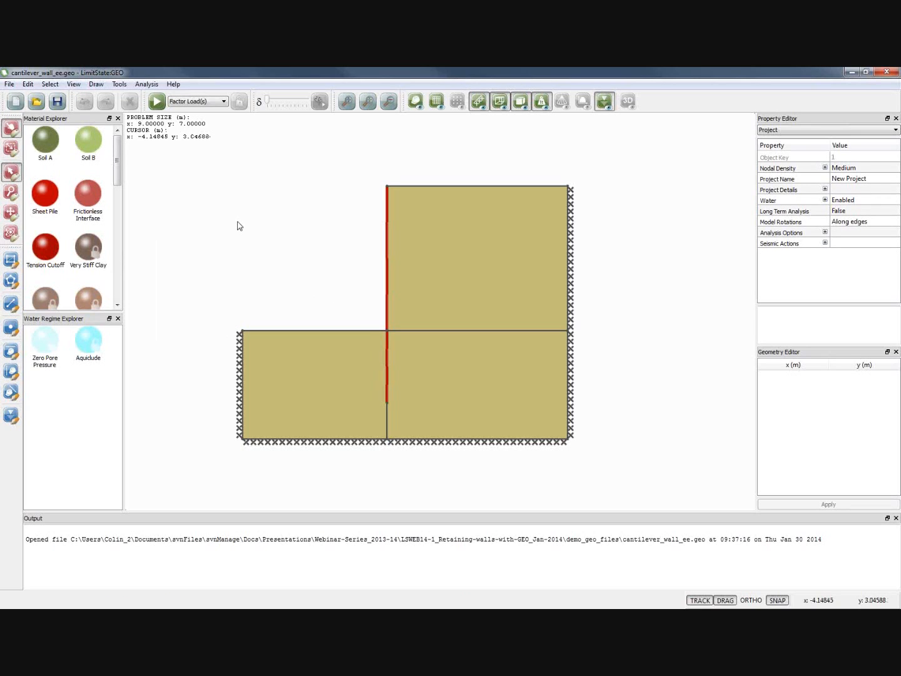
- Examine the Sheet Pile engineered element on the upper wall boundary, including its moment of resistance, and the materials assigned to the boundary's right side
click(48, 197)
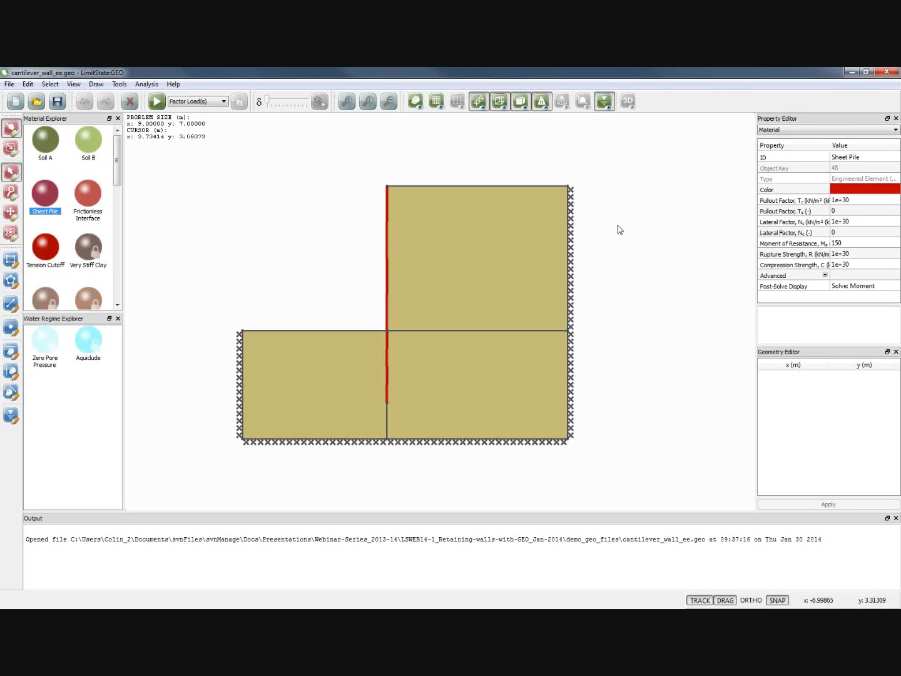
click(388, 260)
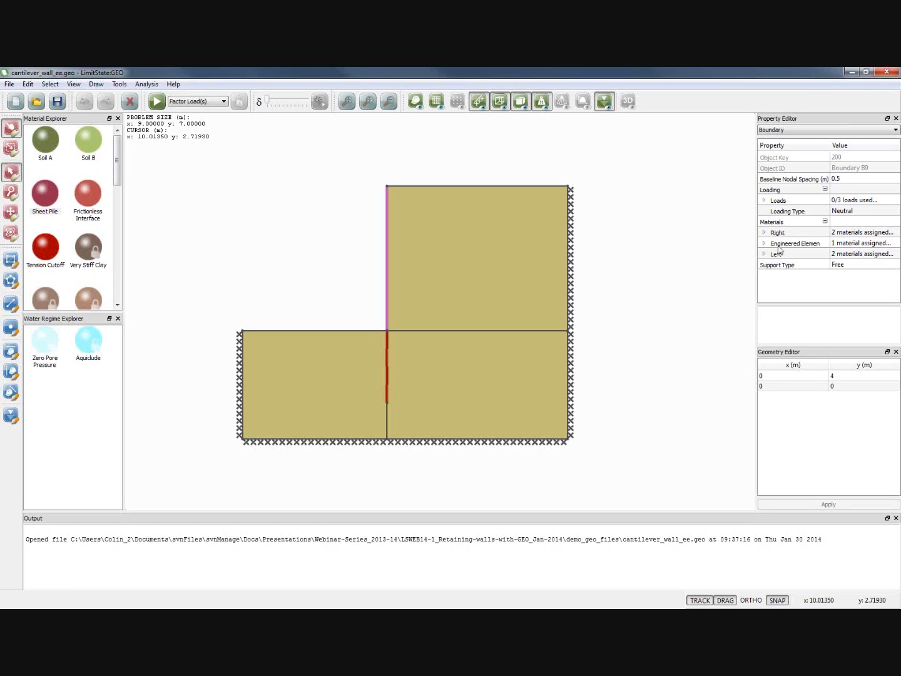
click(780, 245)
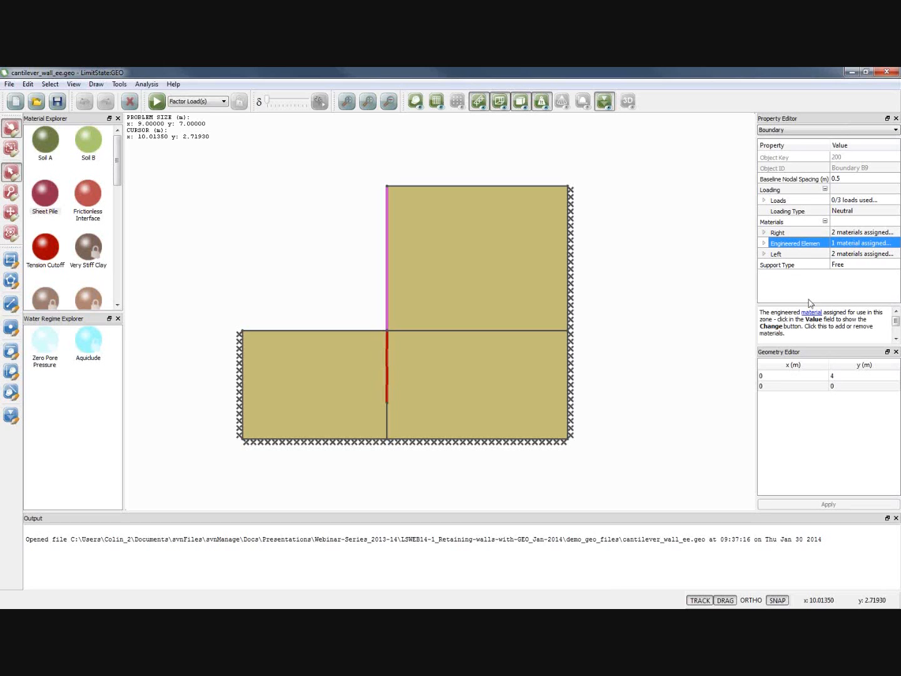
click(763, 242)
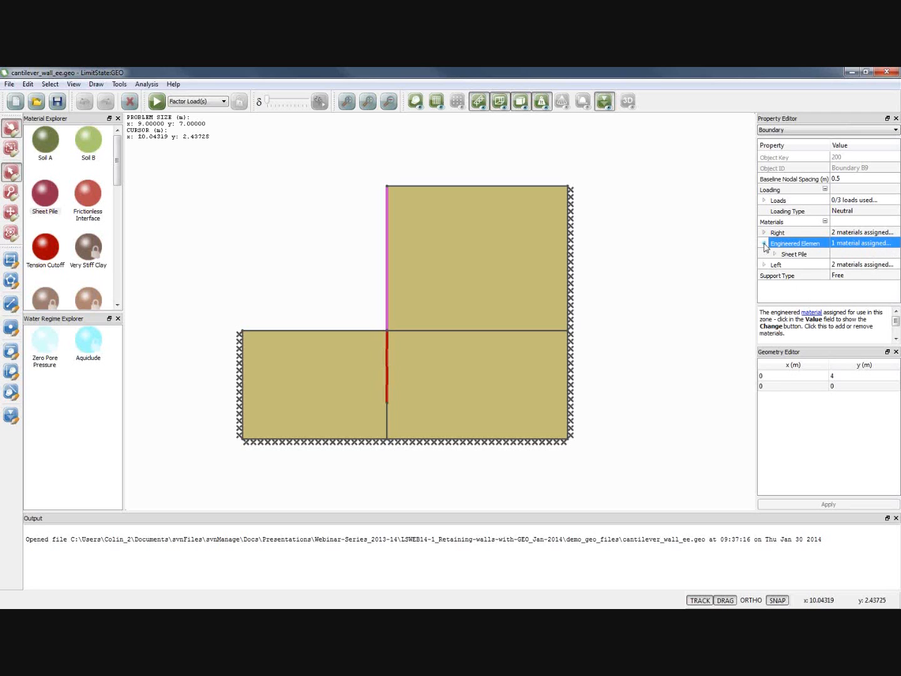
click(775, 254)
scroll(775, 253, down, 3)
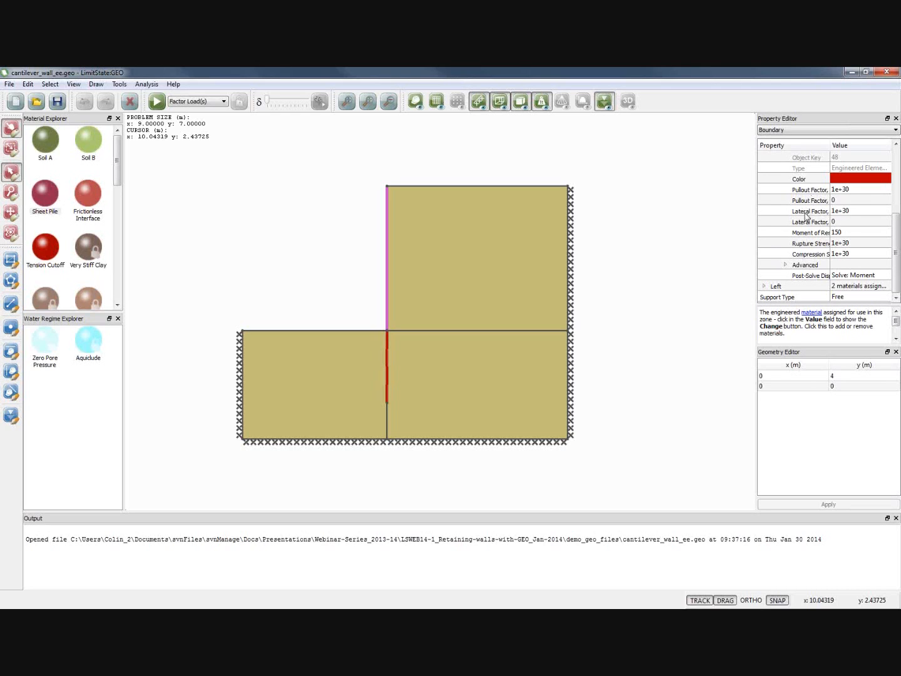
click(844, 232)
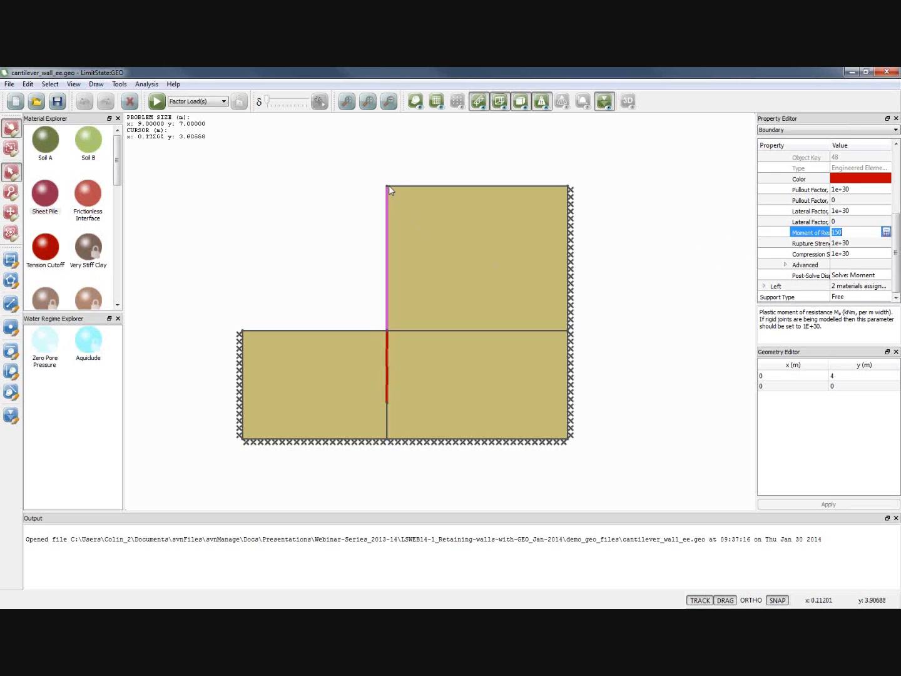
click(842, 233)
scroll(897, 237, up, 1)
drag(896, 236, 898, 224)
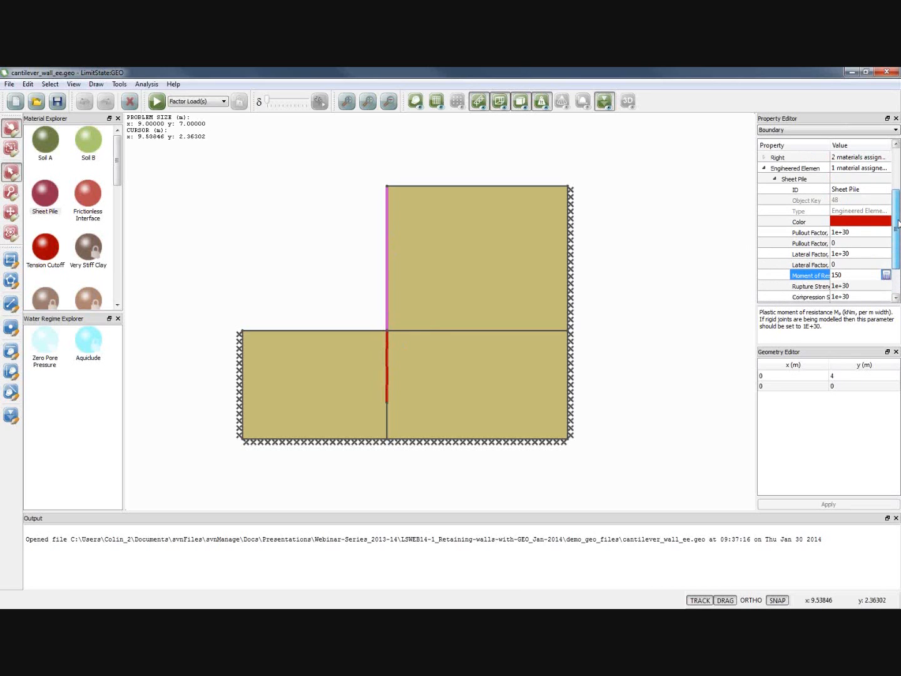
click(764, 167)
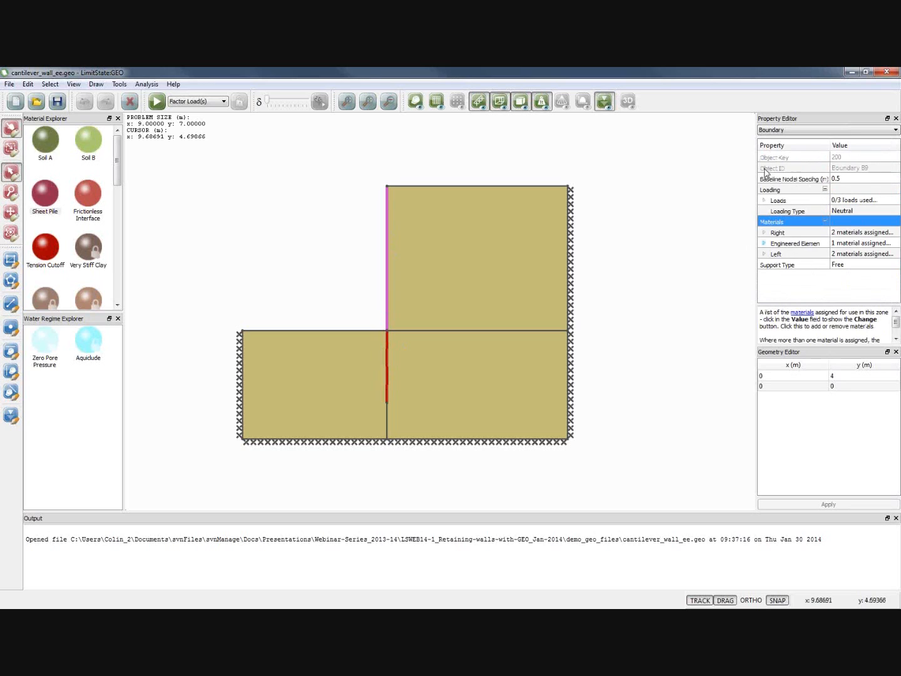
click(764, 233)
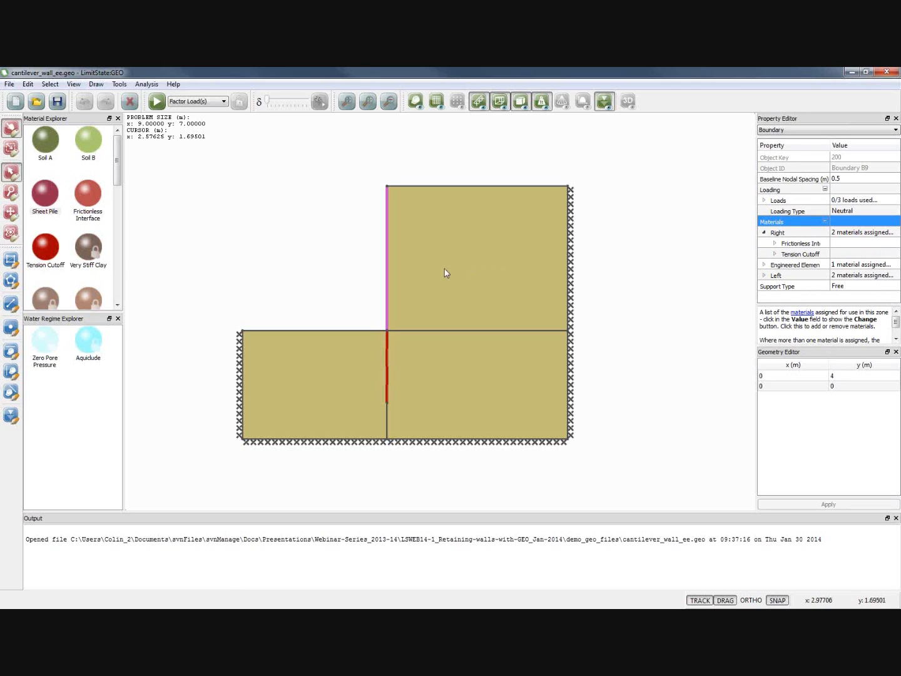
- Solve the sheet pile wall model and inspect the axial force, shear force and moment along the wall
click(156, 104)
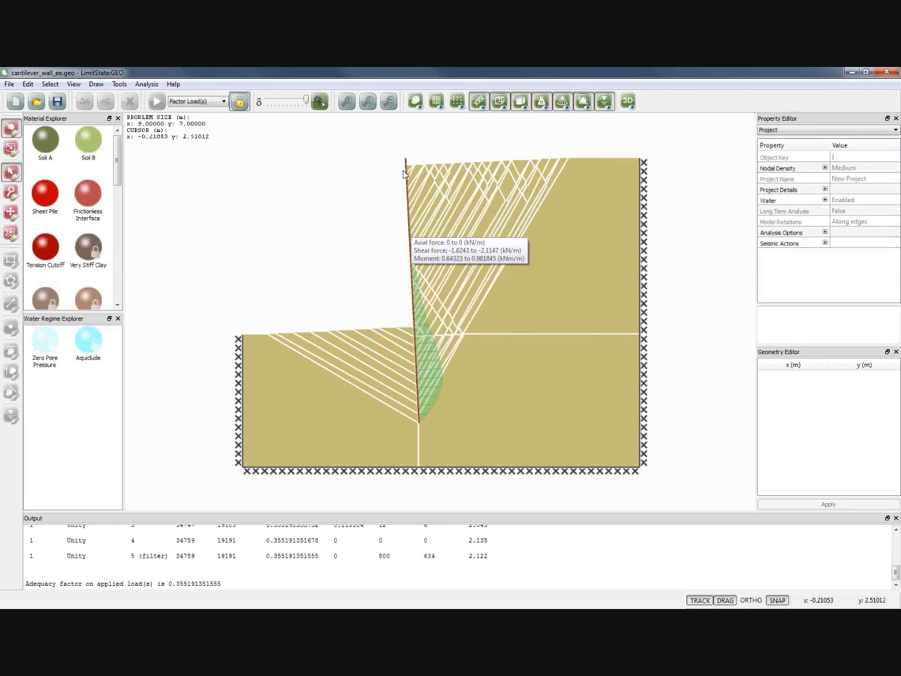
mouse_move(423, 354)
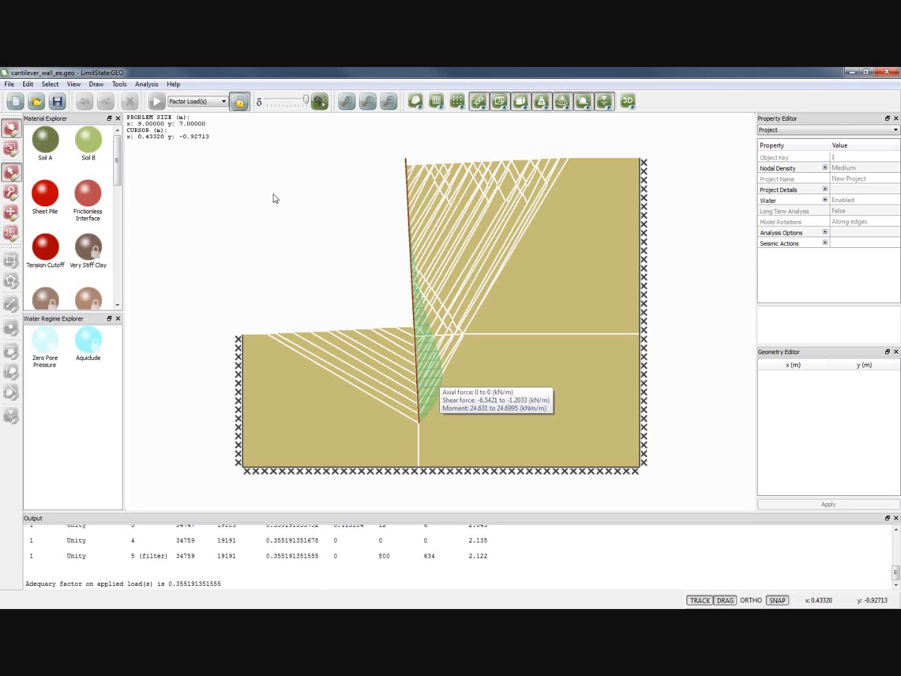
- Unlock the model, set the Sheet Pile material's moment of resistance to 15 kNm per metre width and solve it again
click(239, 101)
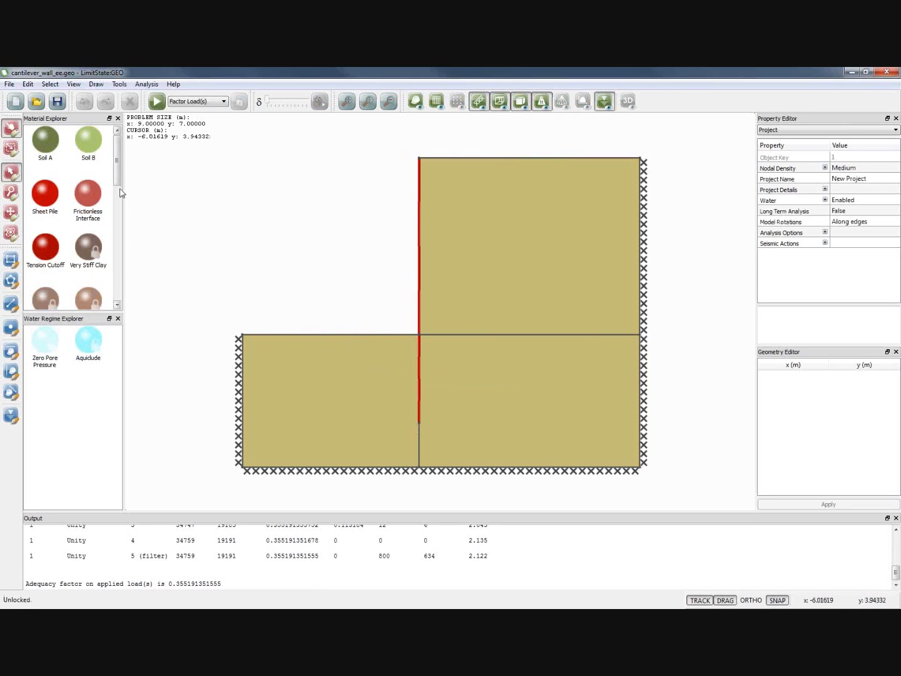
click(46, 195)
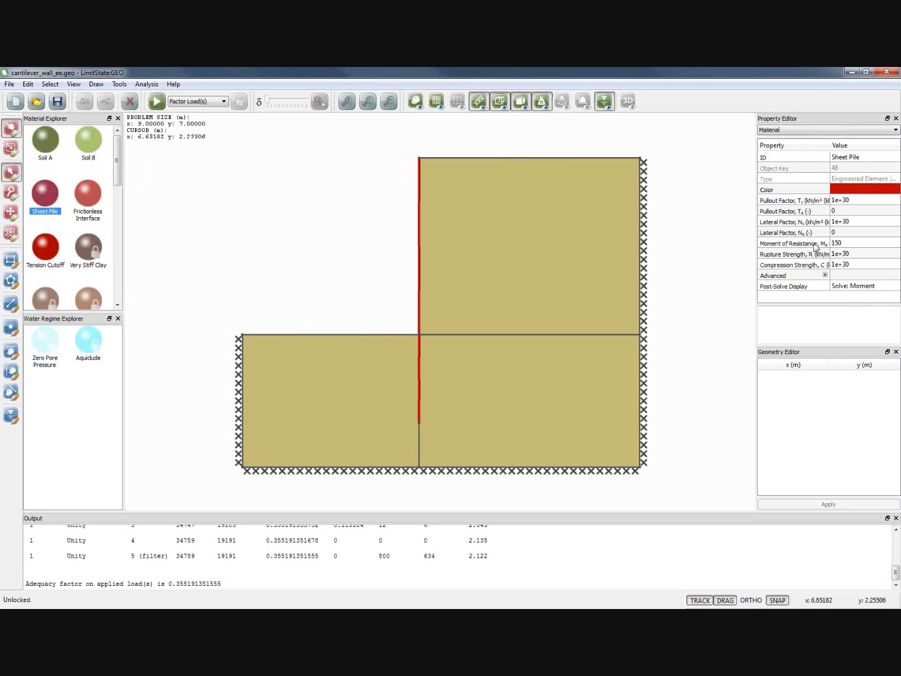
click(857, 242)
text(15)
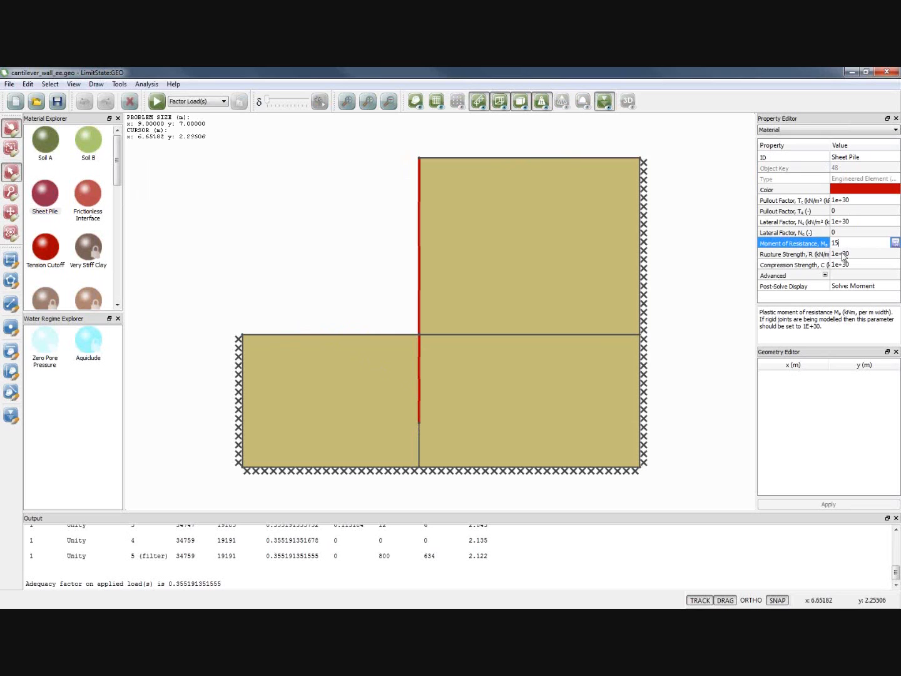
click(398, 250)
click(158, 102)
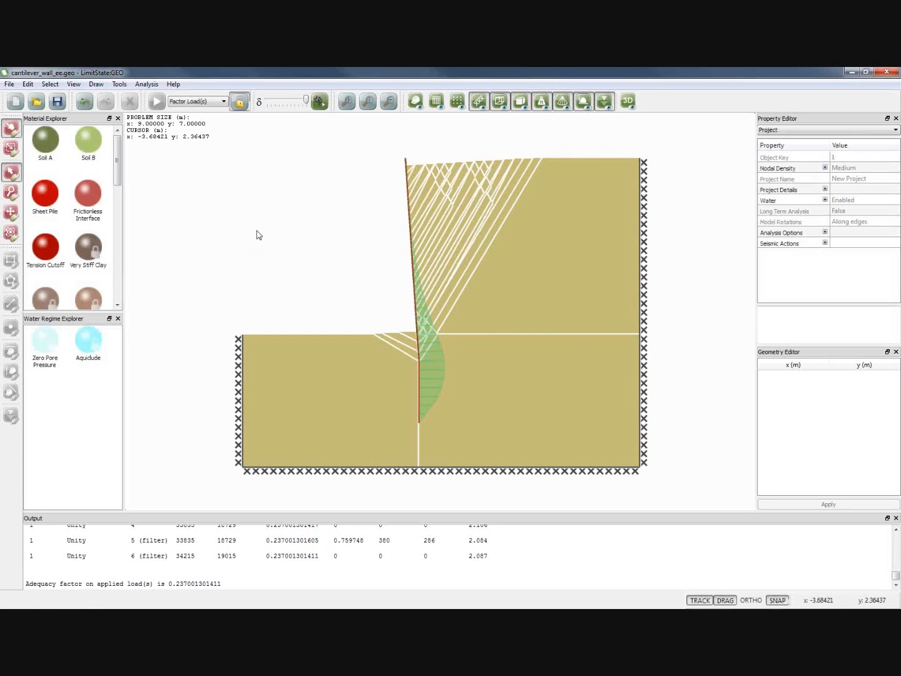
- Unlock the model and close the program without saving the project
click(239, 102)
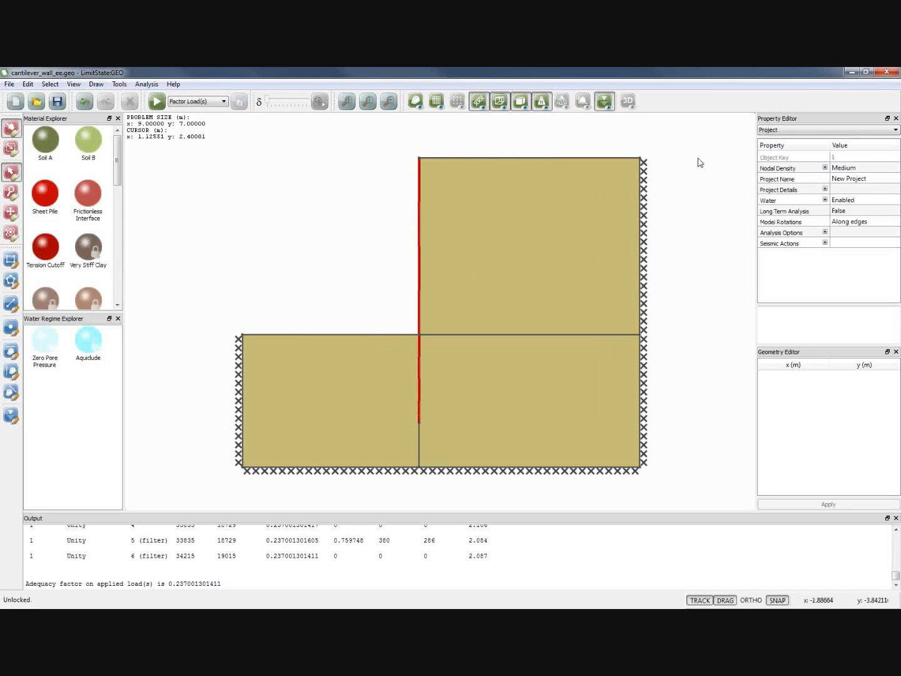
click(888, 74)
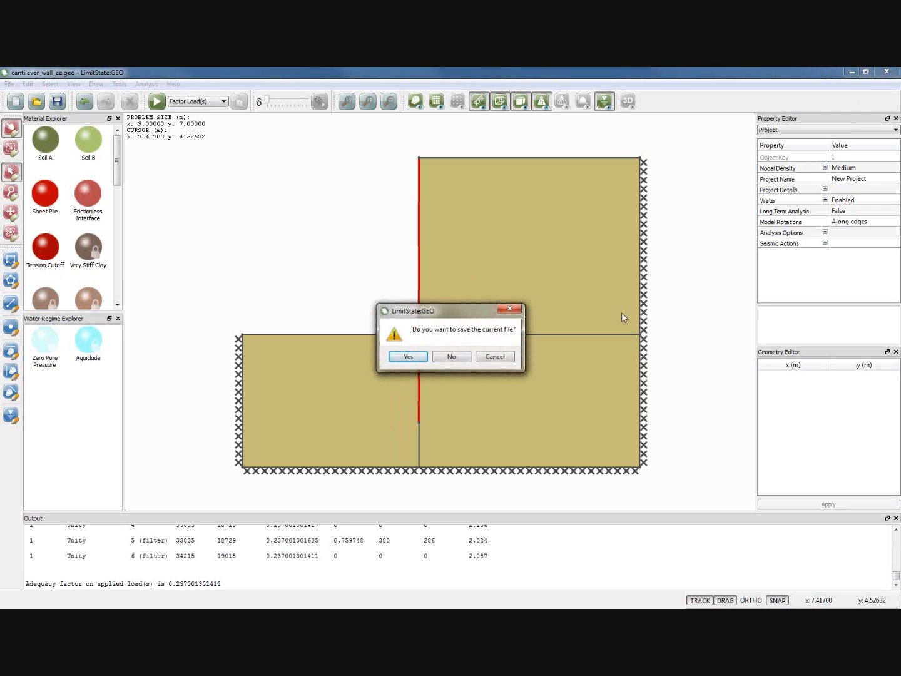
click(451, 356)
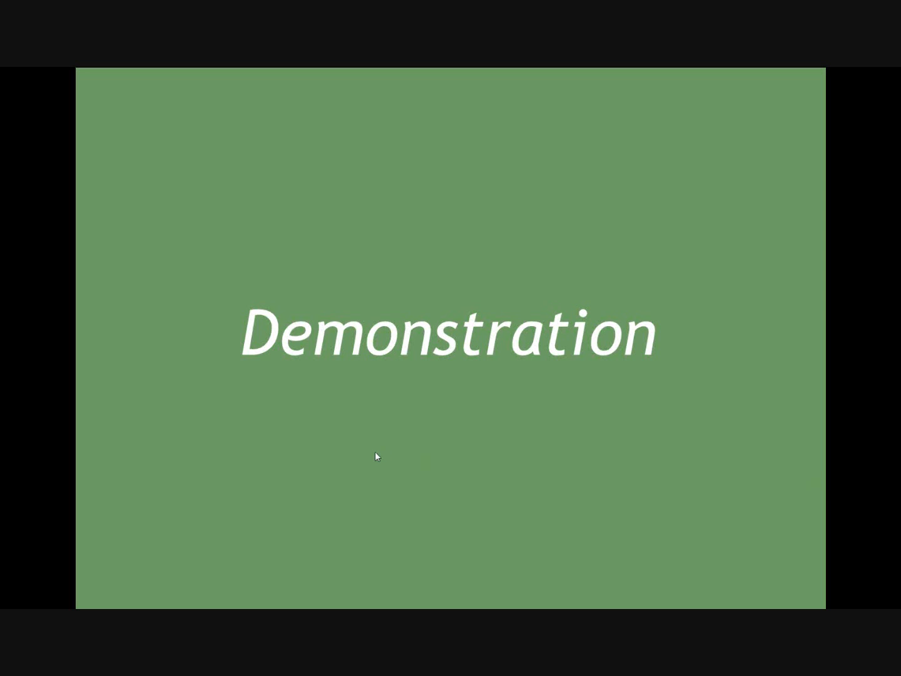
click(375, 453)
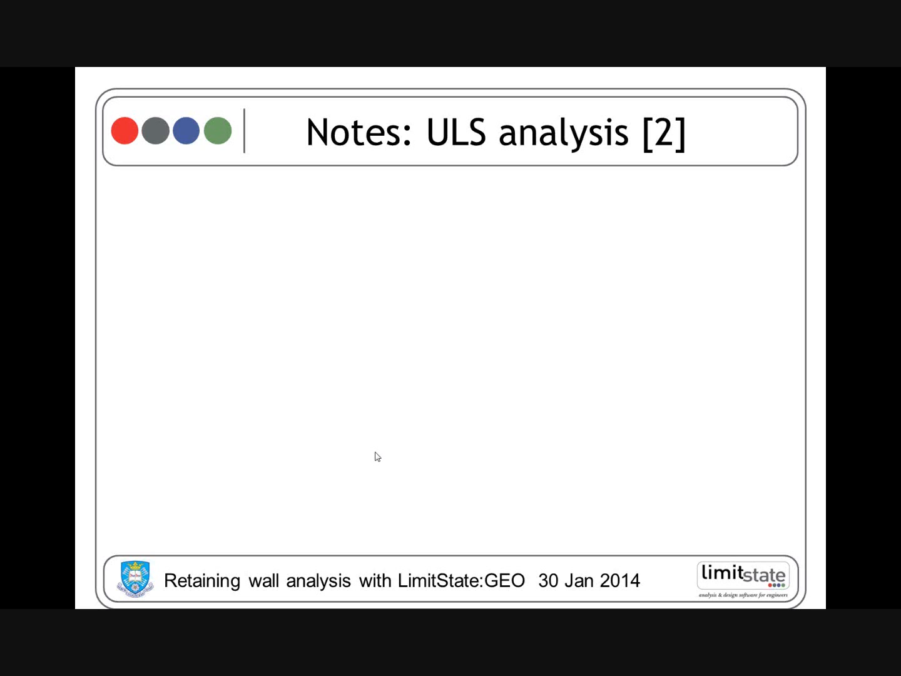
click(377, 456)
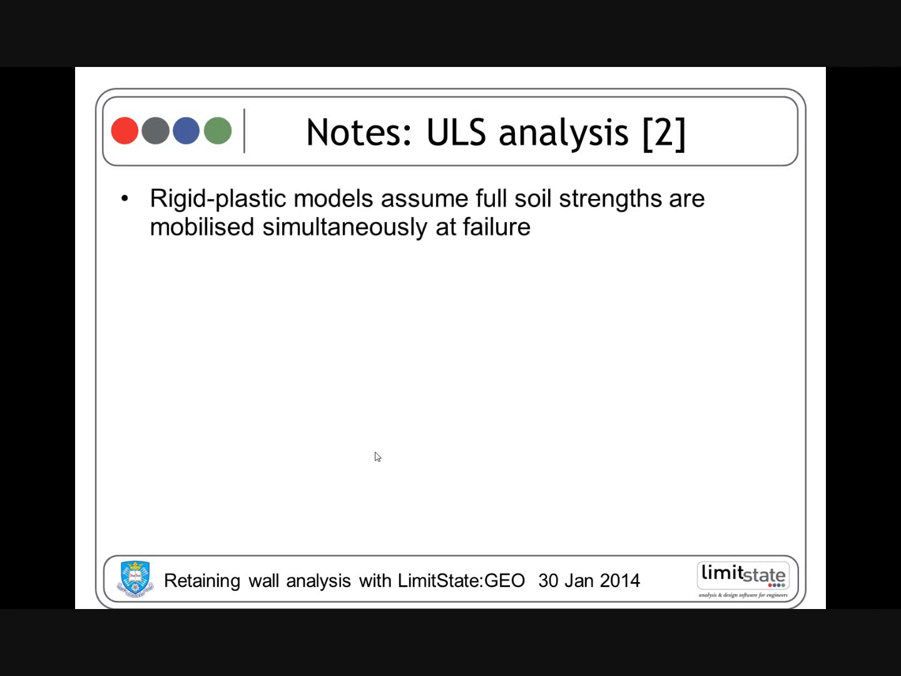
click(378, 456)
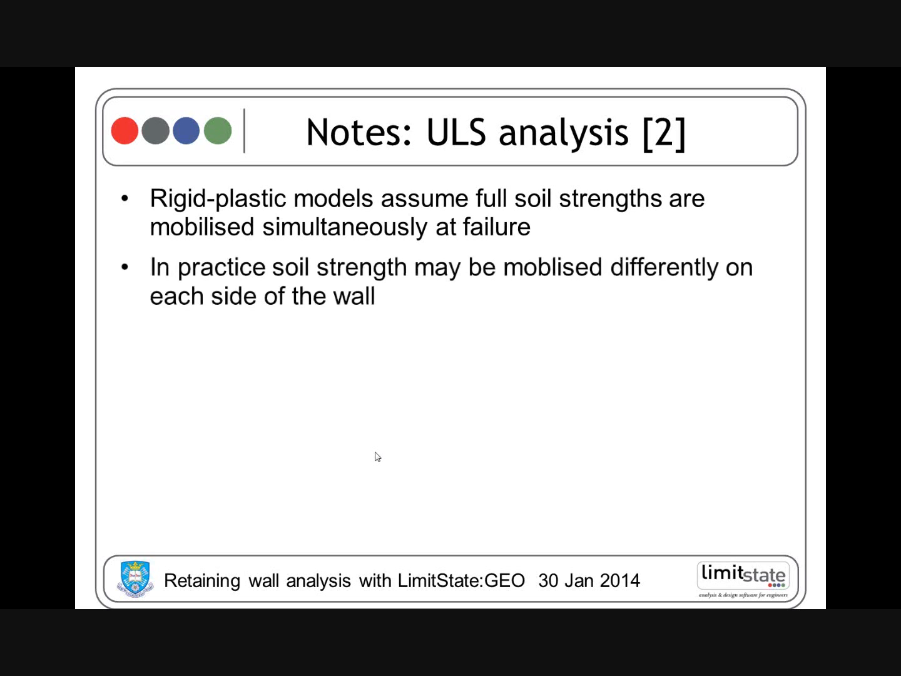
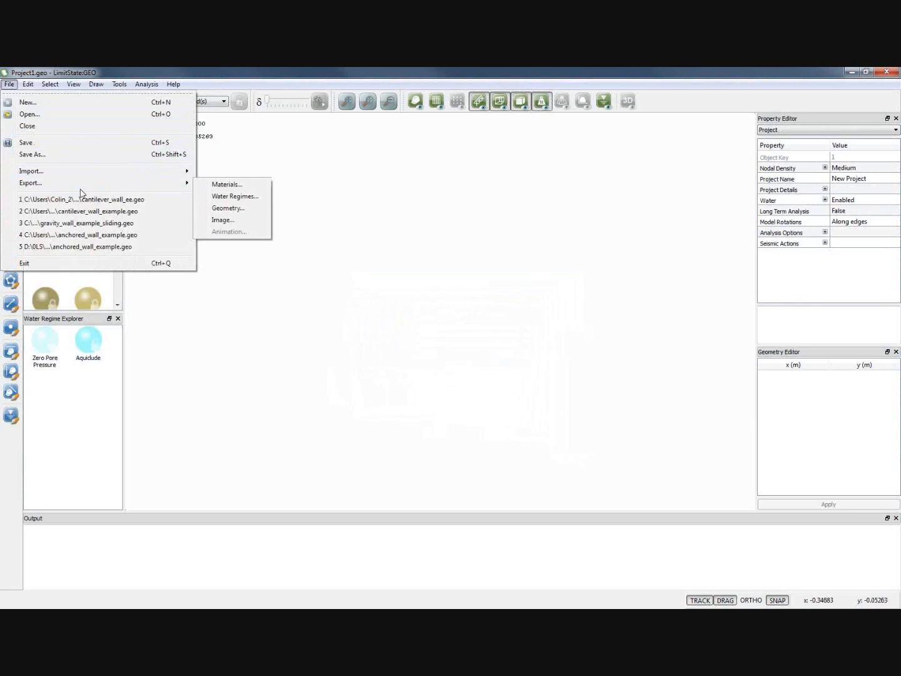
- Open the recent project cantilever_wall_ee.geo and draw a four-sided prop about 4 m long and 0.3 m deep outward from the wall's exposed face
click(88, 200)
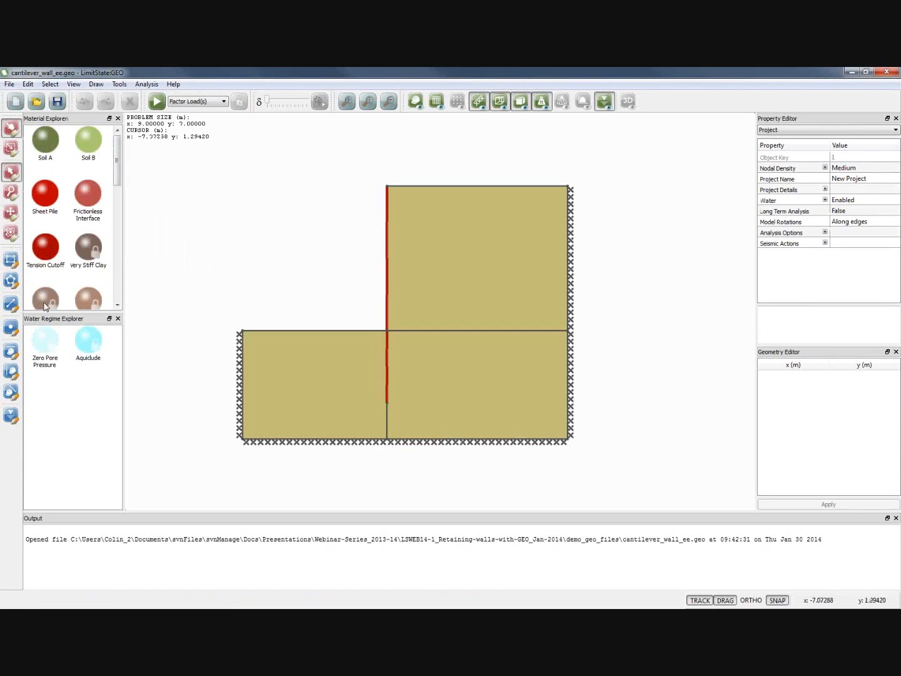
click(11, 281)
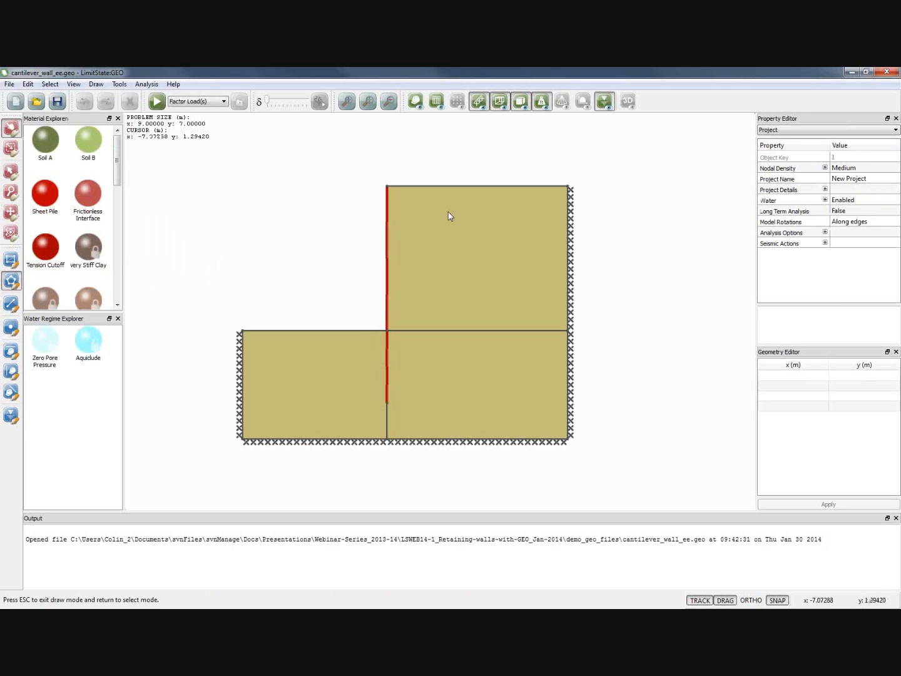
click(388, 221)
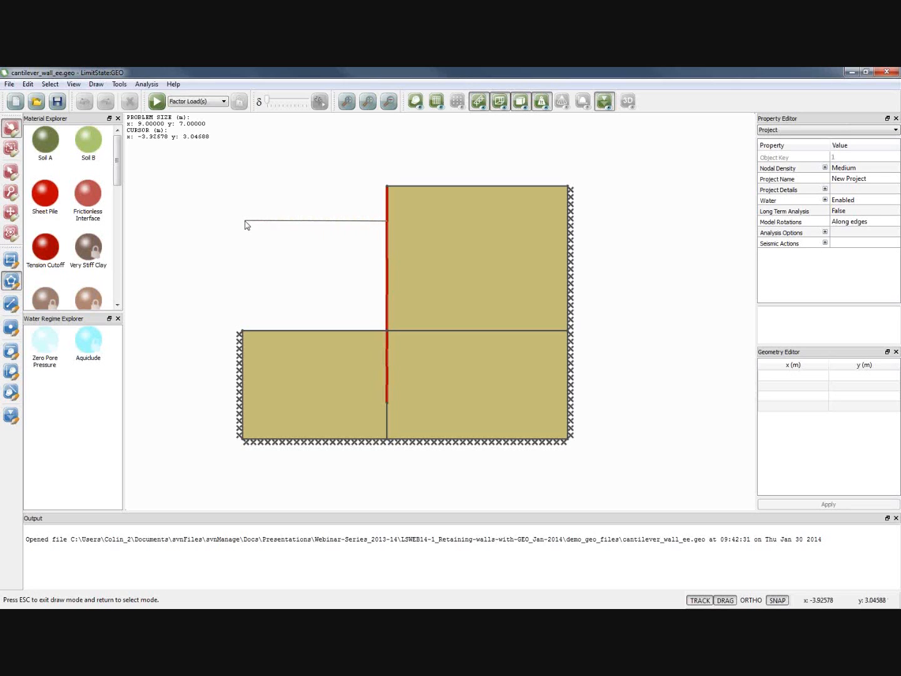
click(243, 221)
click(243, 231)
scroll(383, 233, up, 4)
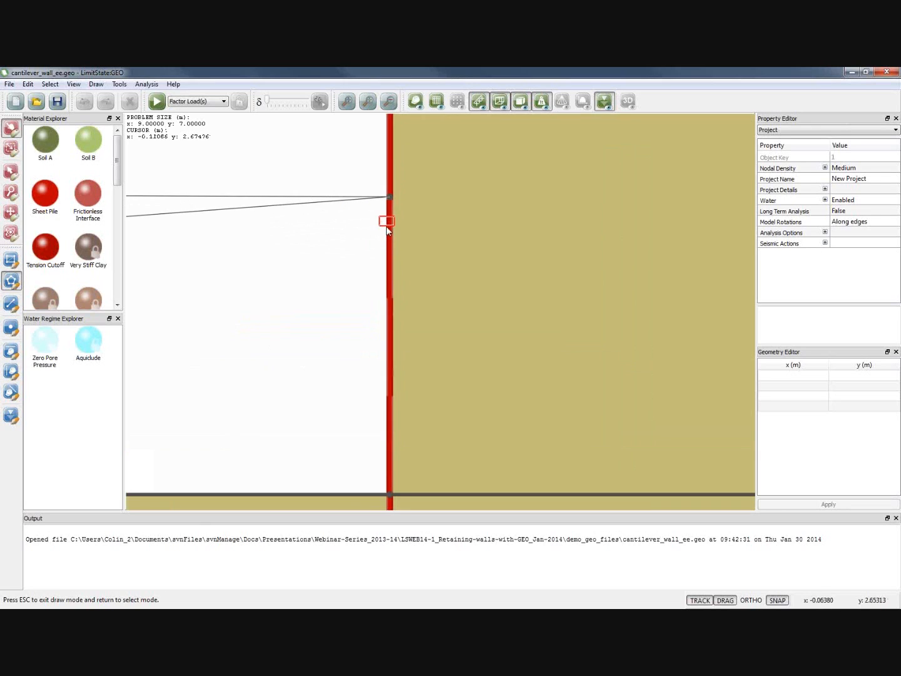
click(389, 224)
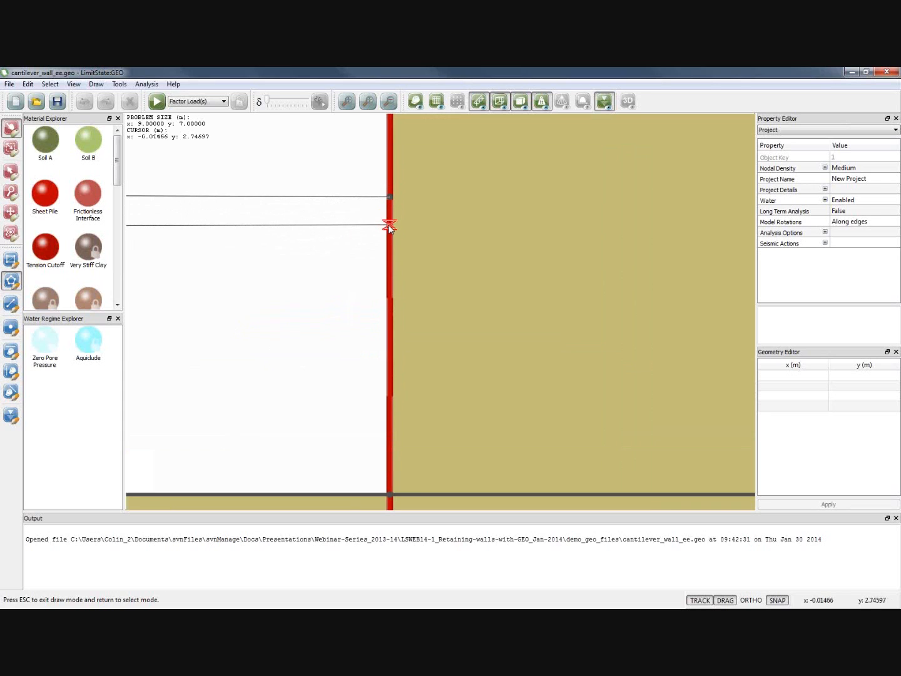
click(390, 201)
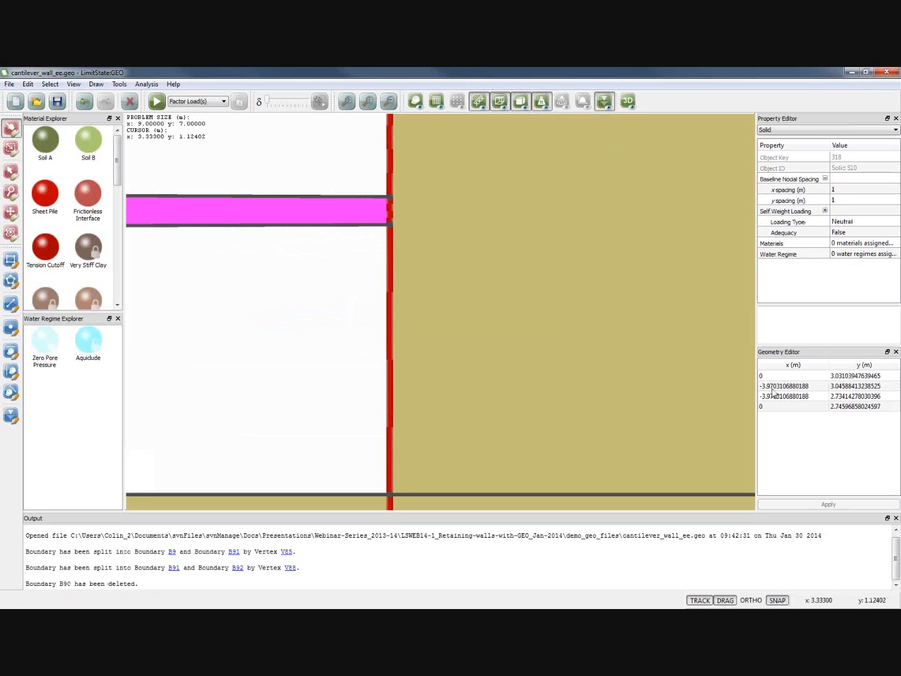
- Set the prop's outer vertices to x = -4 m, its upper vertices to y = 3 m and its lower vertices to y = 2.7 m
click(772, 388)
text(-4)
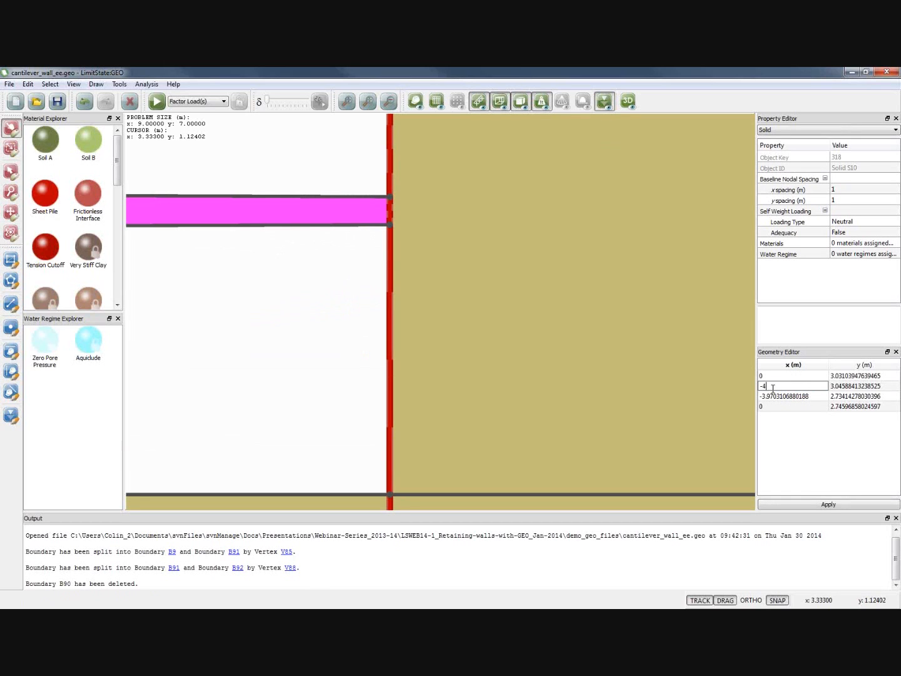
click(778, 398)
text(-4)
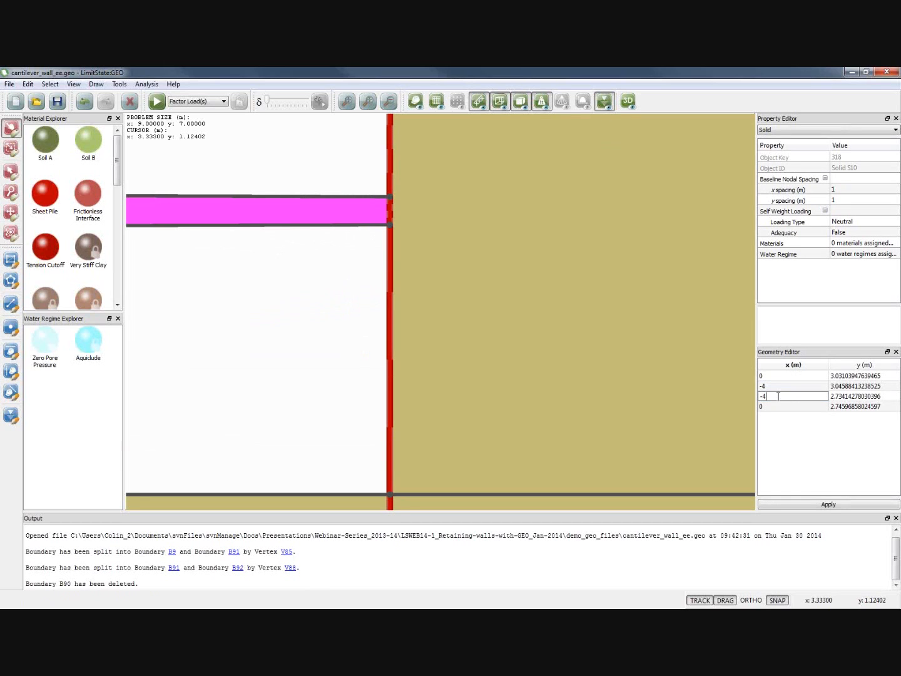
click(868, 376)
text(3)
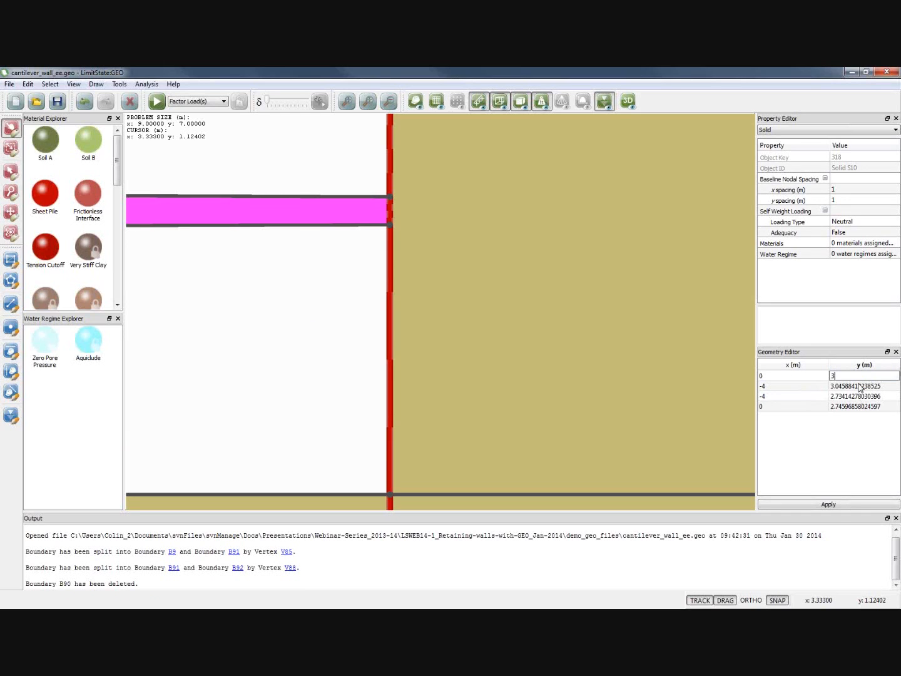
click(861, 386)
text(3)
click(853, 398)
text(2)
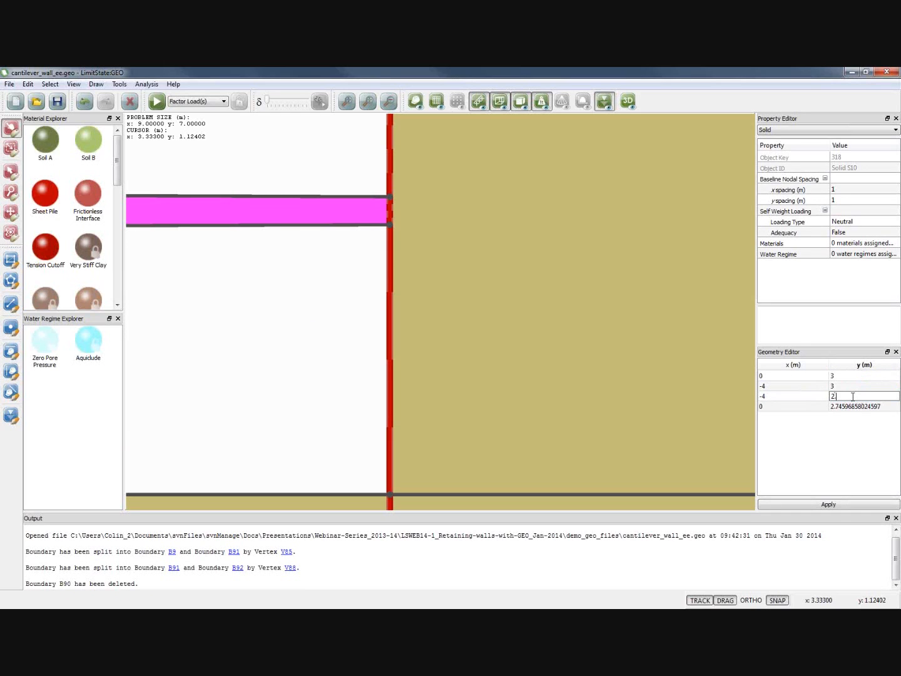
text(.7)
click(858, 408)
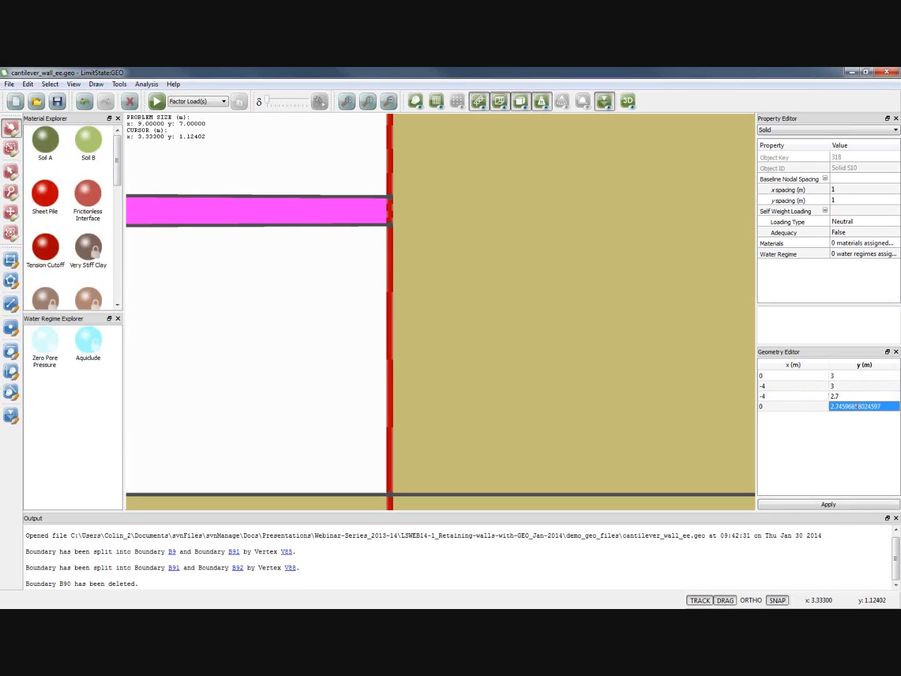
text(2.7)
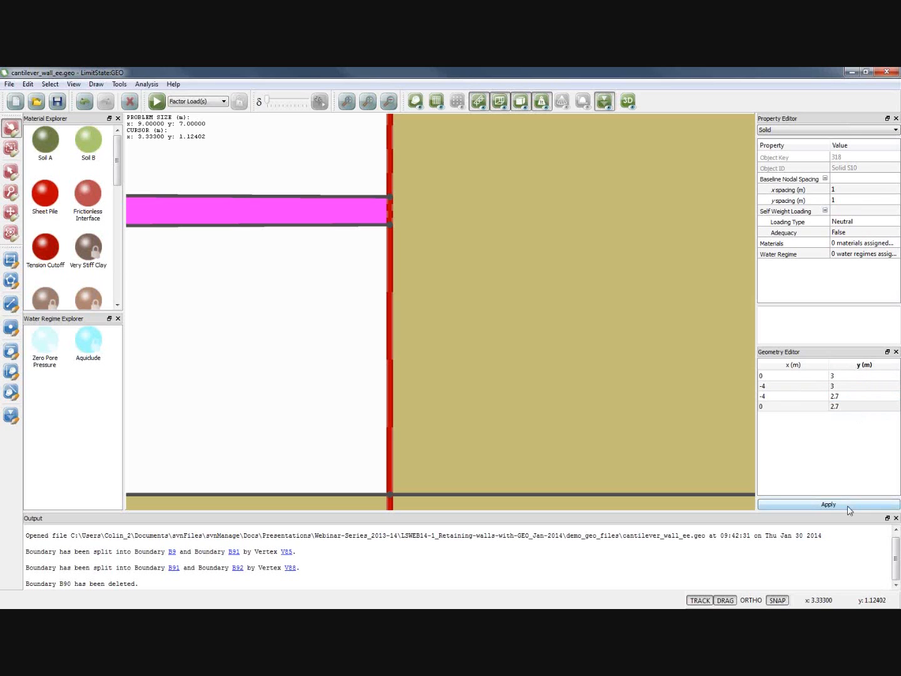
click(848, 504)
click(346, 100)
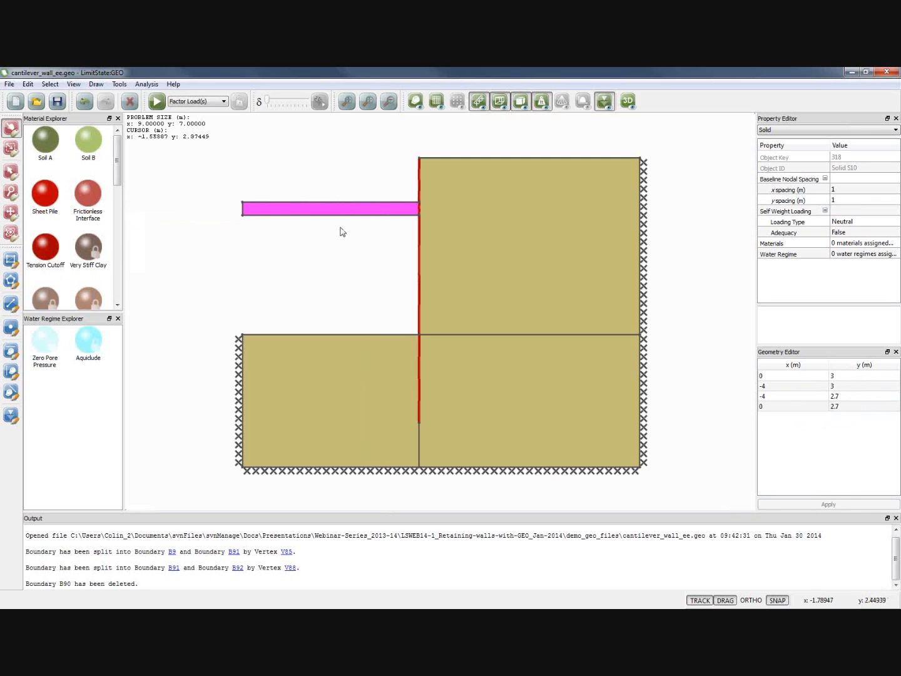
- Assign the Rigid material to the prop and set the support type of its outer end boundary to Fixed
click(332, 206)
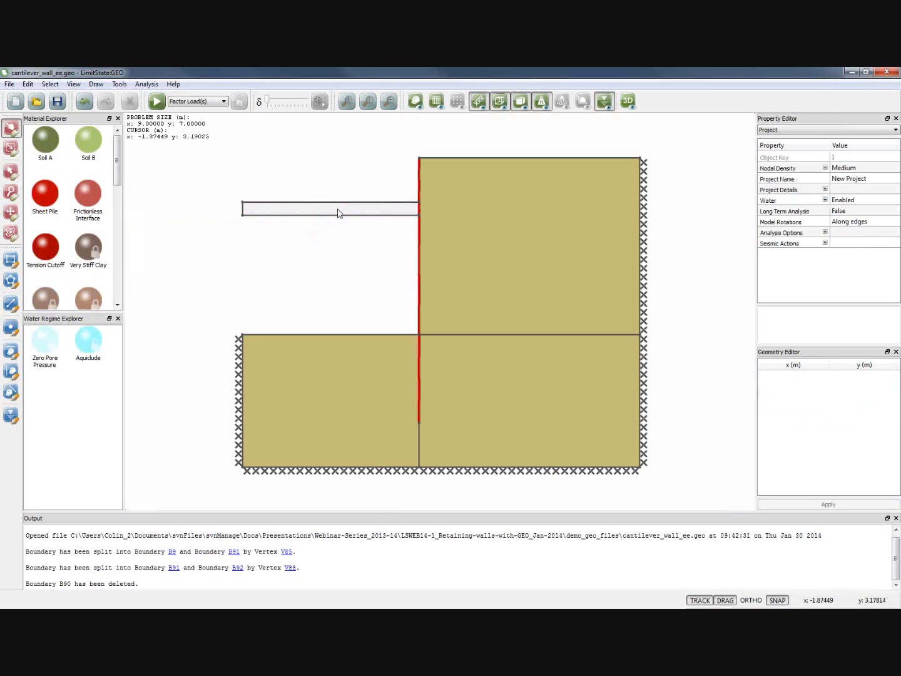
drag(119, 182, 117, 289)
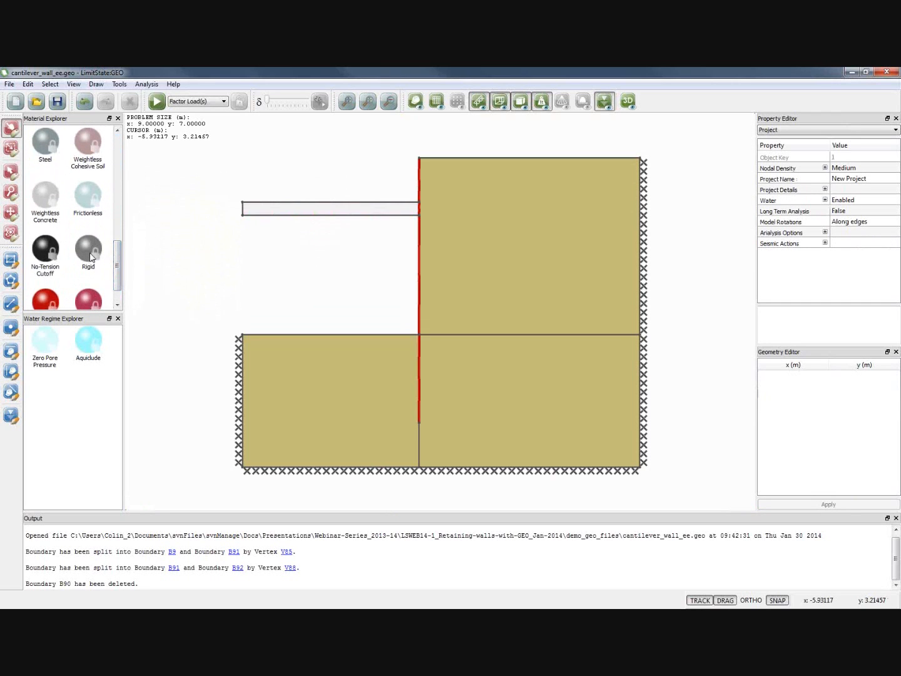
drag(88, 251, 287, 207)
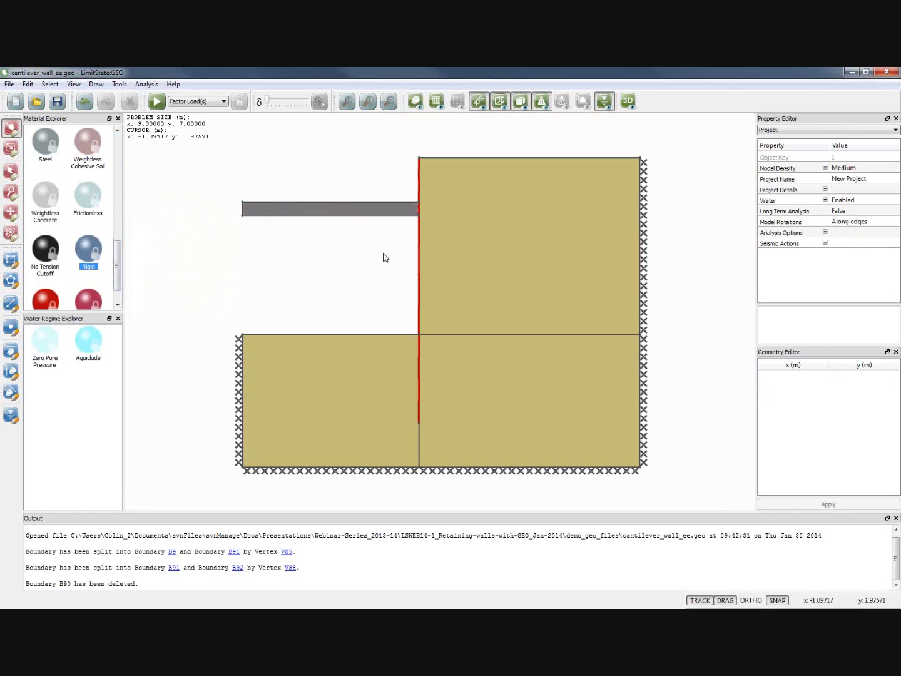
click(243, 210)
click(838, 232)
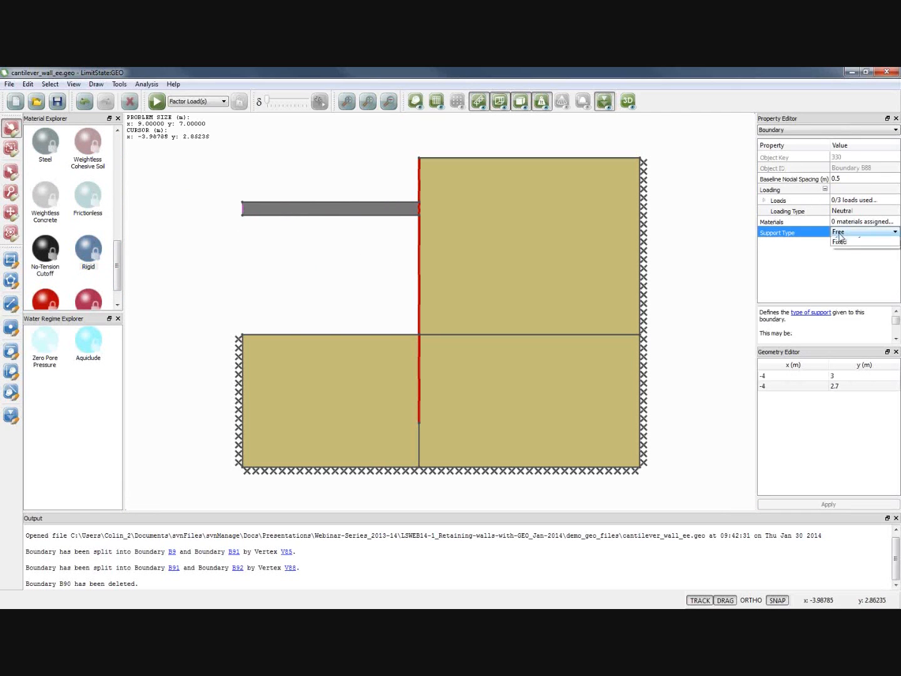
click(842, 247)
click(310, 249)
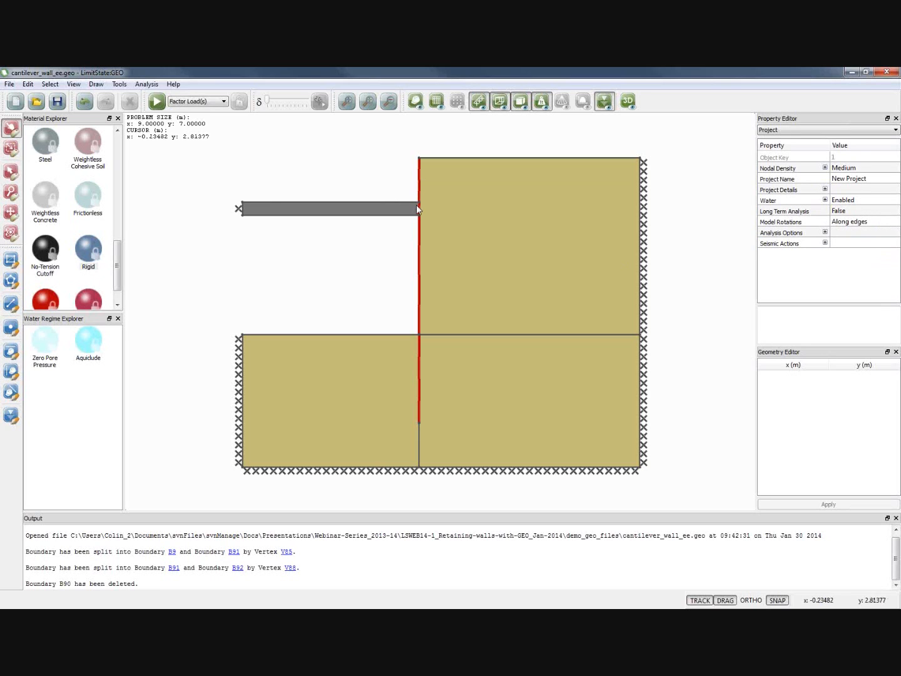
- Examine the materials assigned to the wall boundary where it meets the prop, including the Tension Cutoff properties
scroll(416, 205, up, 5)
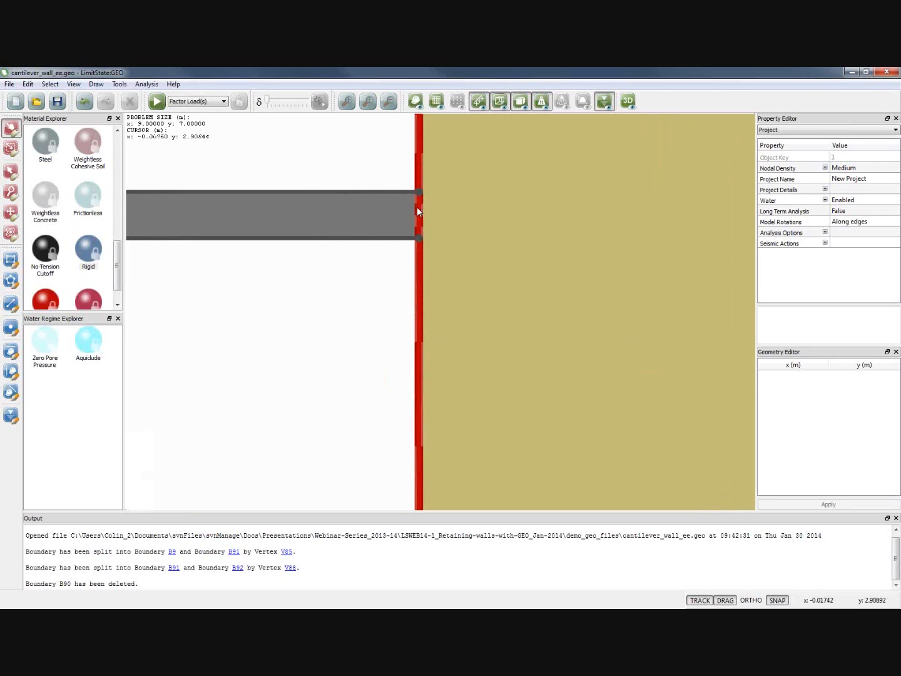
click(415, 207)
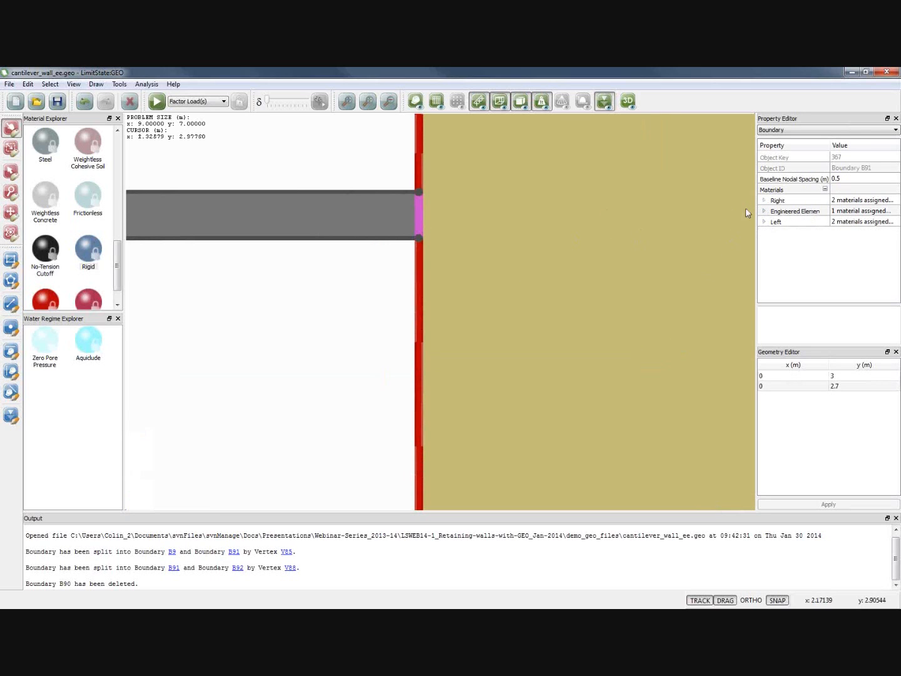
click(764, 222)
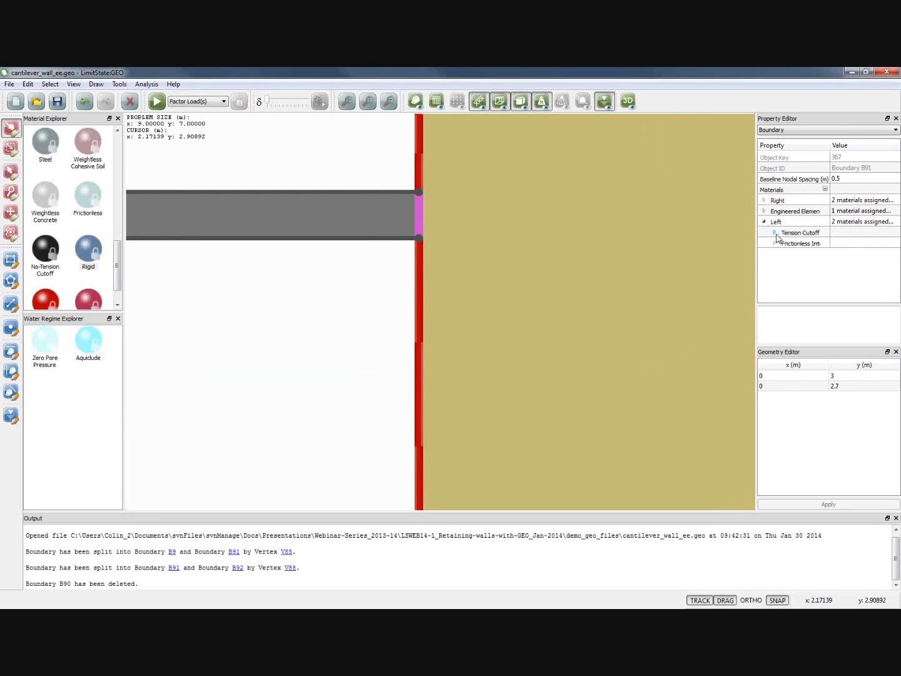
click(776, 234)
scroll(784, 258, down, 1)
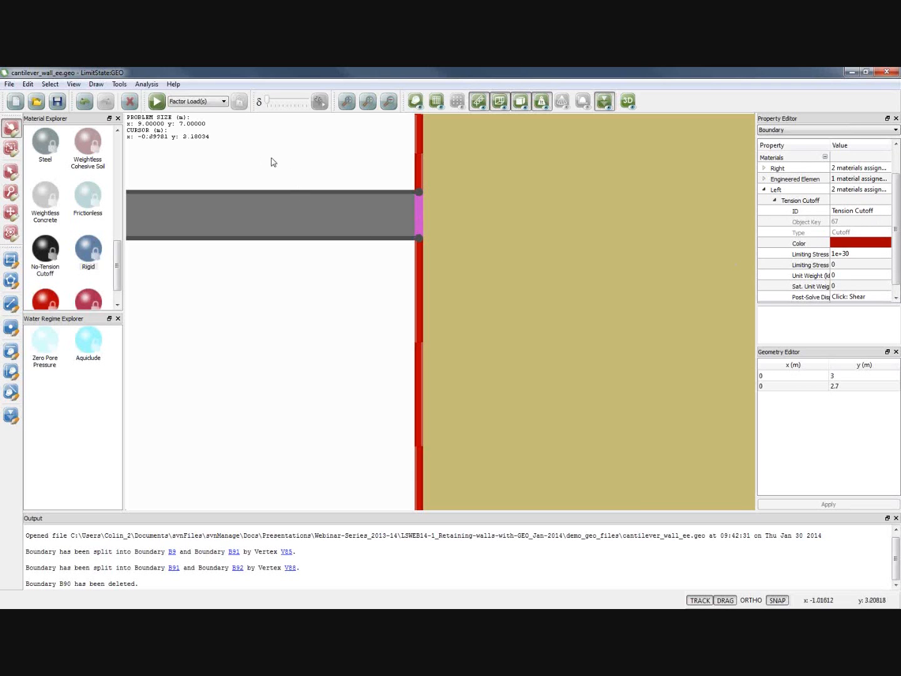
click(348, 102)
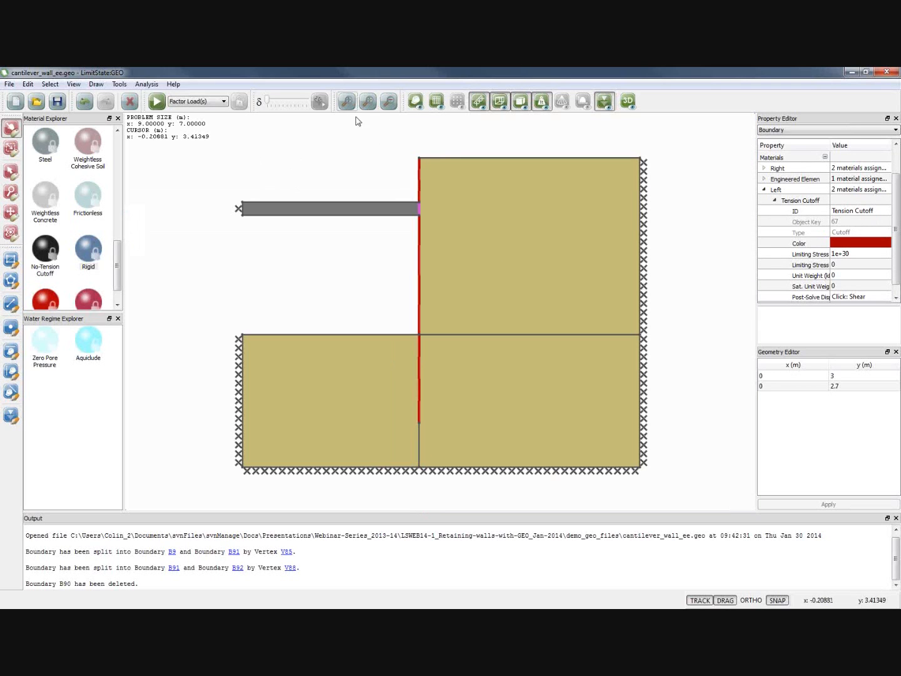
click(363, 239)
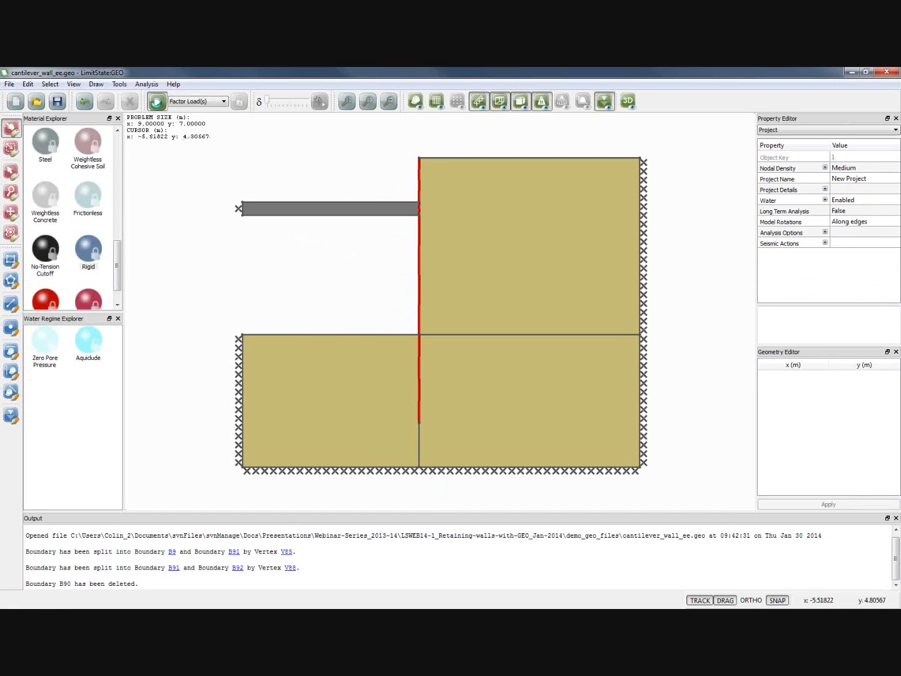
- Solve the propped wall model and inspect the wall's movement at the prop and the stresses acting on the prop's ends
click(157, 100)
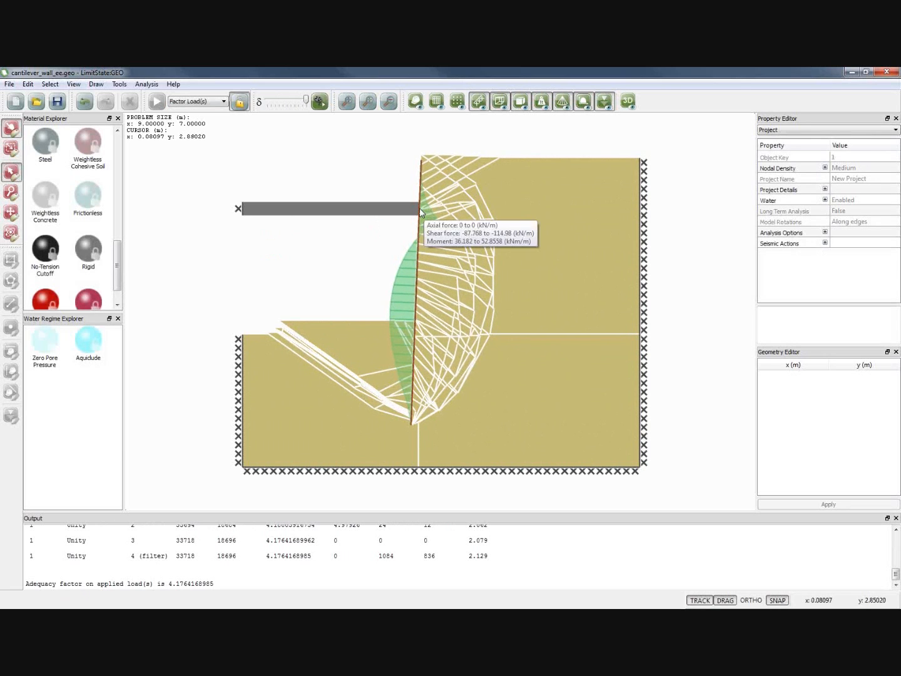
scroll(418, 213, up, 3)
scroll(418, 212, up, 3)
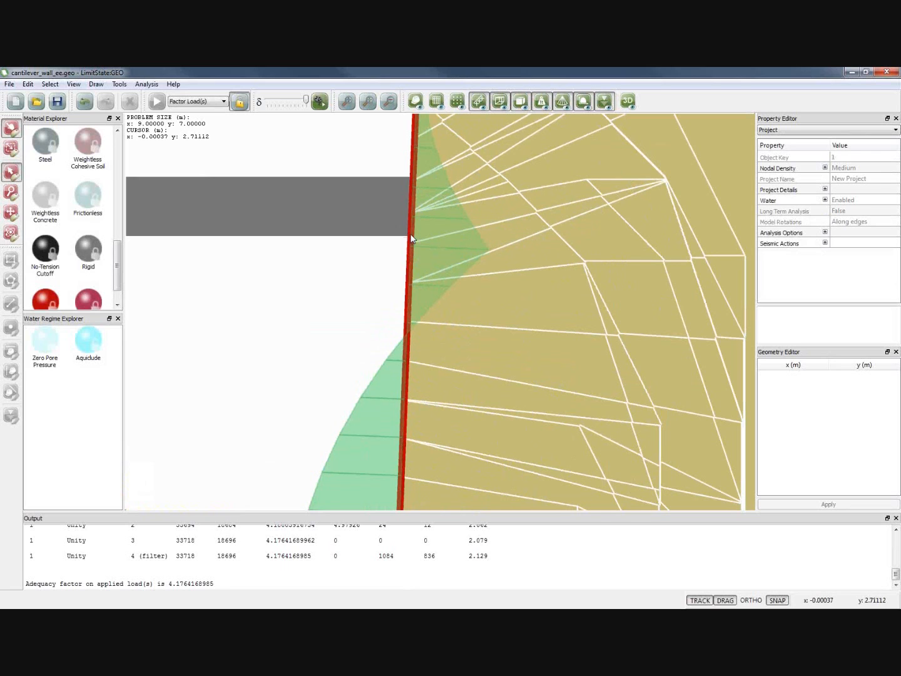
scroll(411, 239, down, 3)
scroll(412, 239, down, 4)
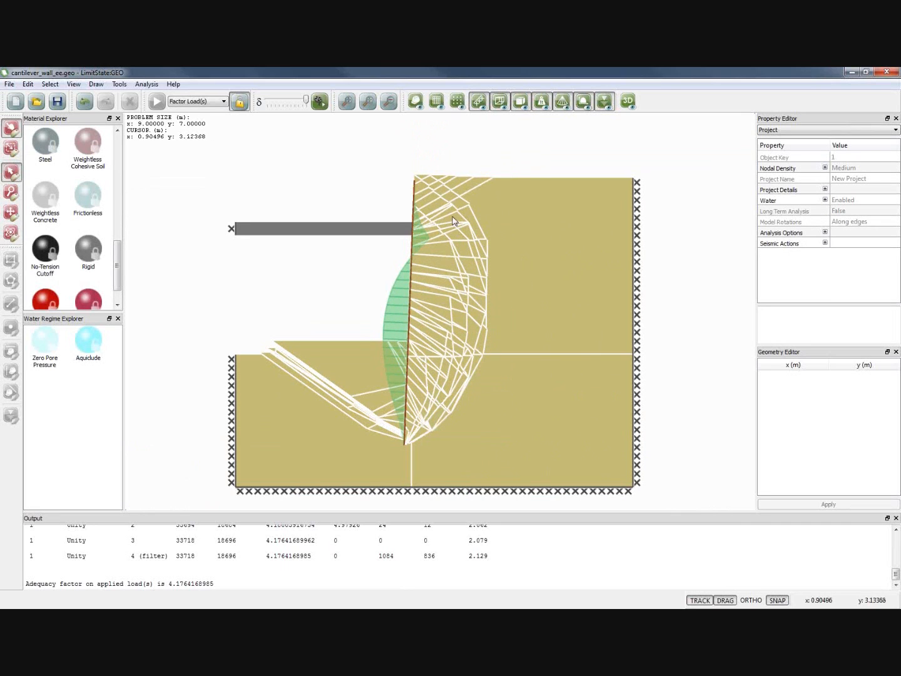
click(363, 234)
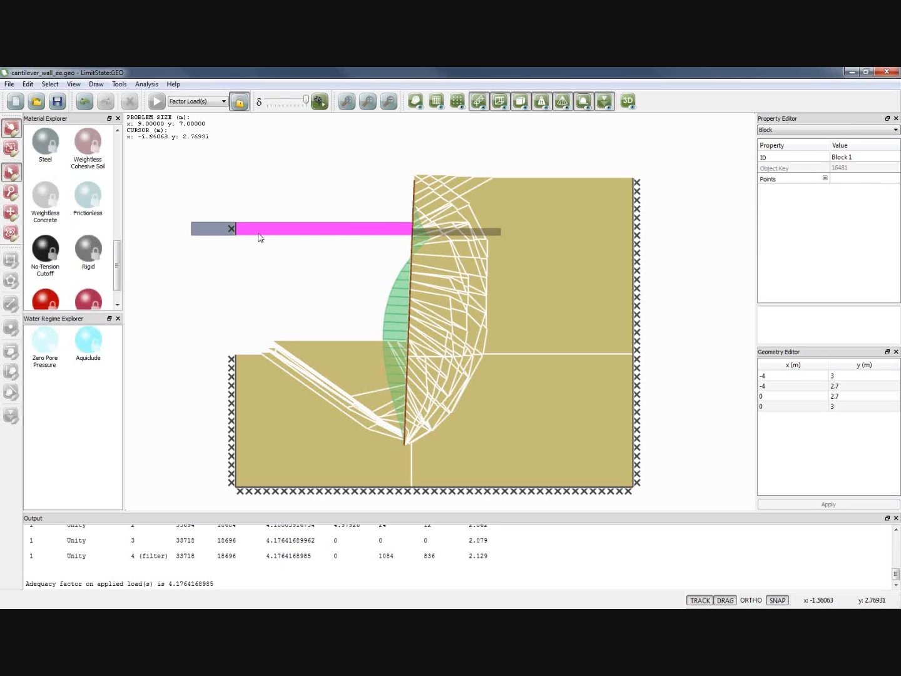
mouse_move(217, 233)
- Duplicate the No-Tension Cutoff material and start a new Cutoff-type material named prop strength
right_click(44, 249)
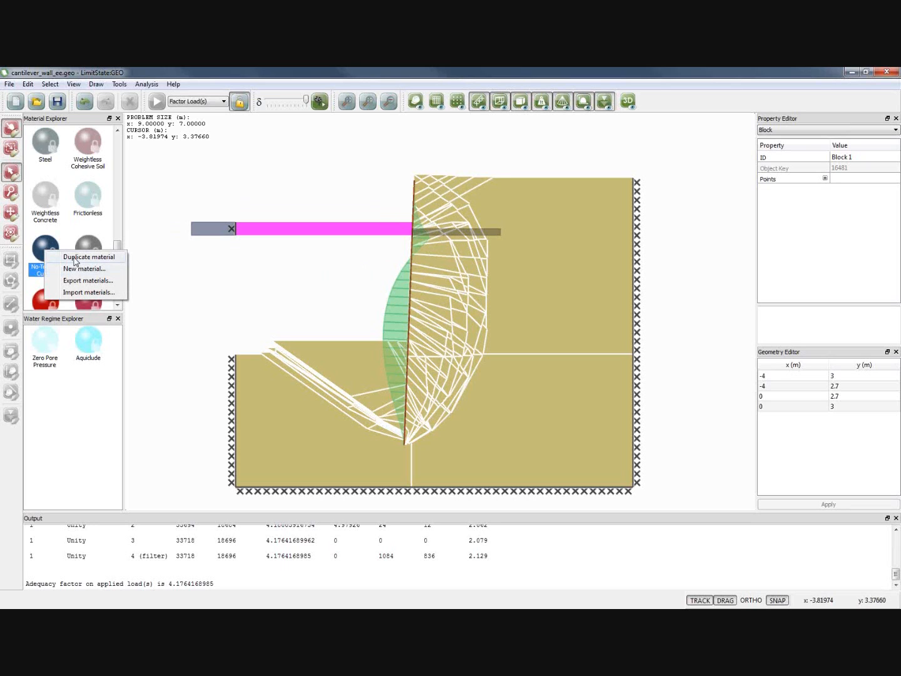
click(75, 257)
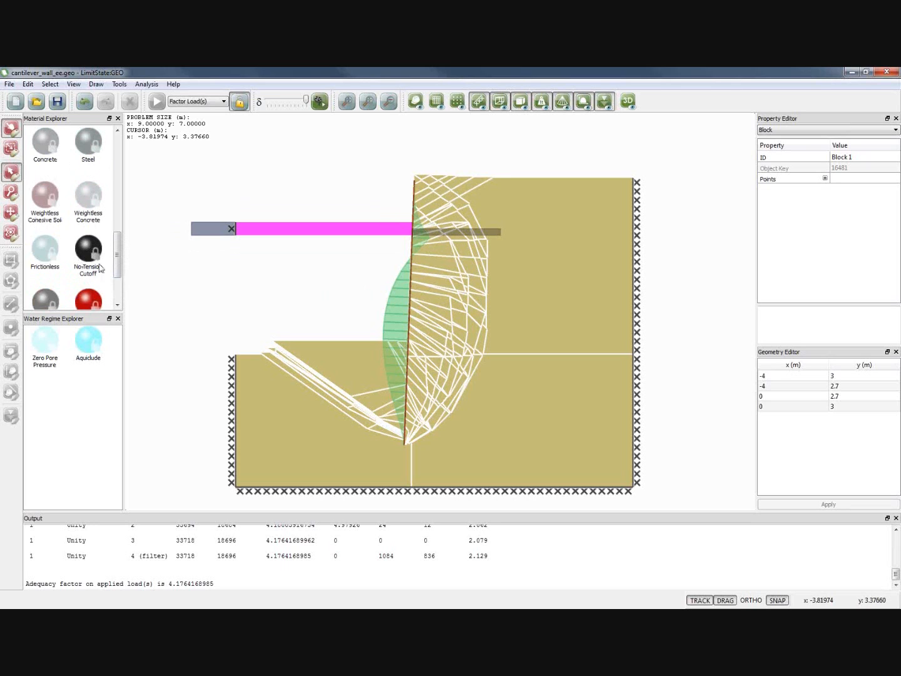
click(115, 88)
click(143, 102)
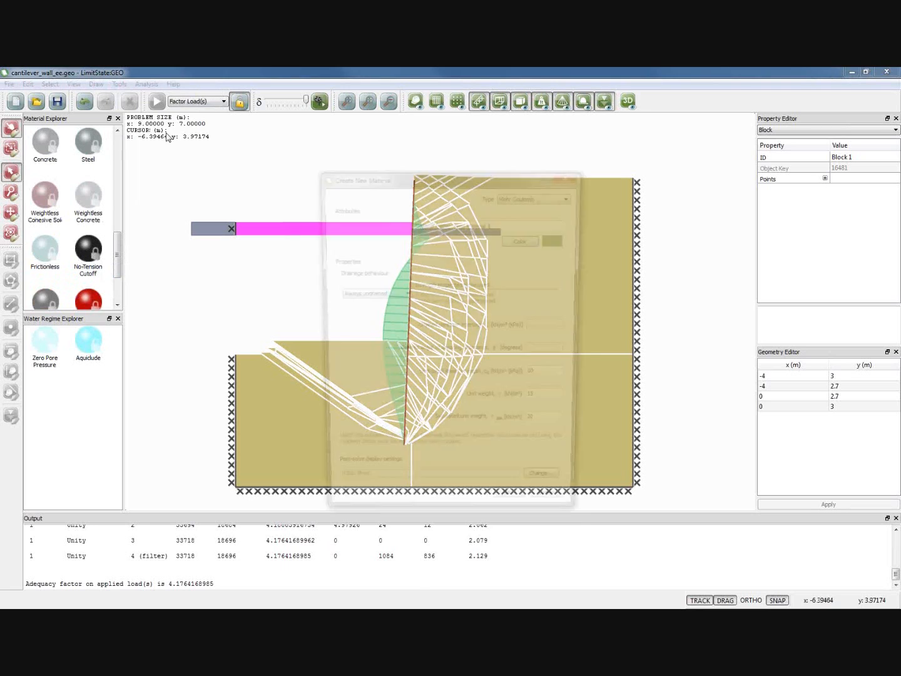
click(551, 194)
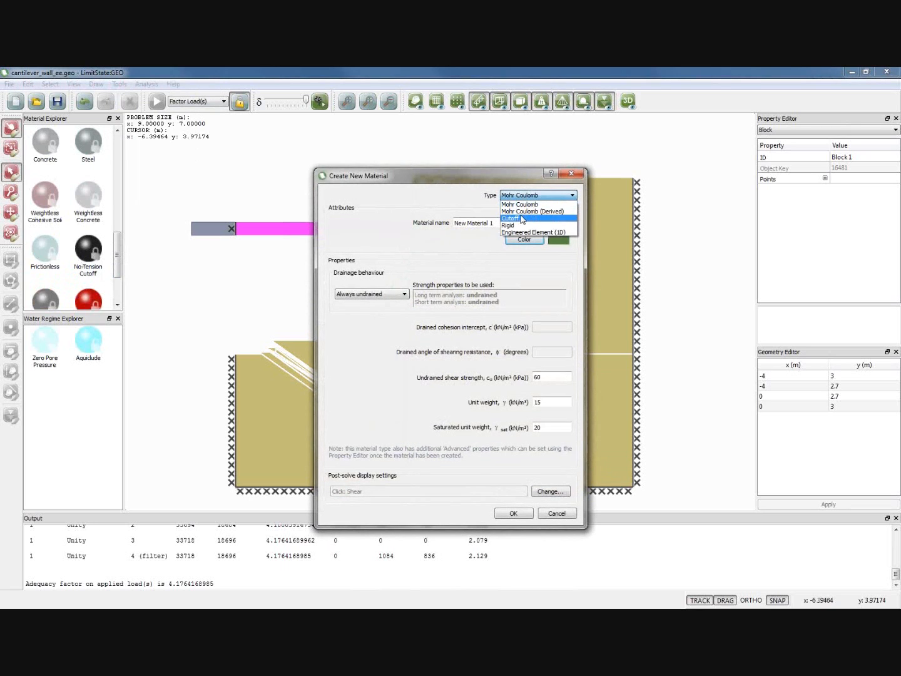
click(519, 219)
drag(518, 219, 454, 227)
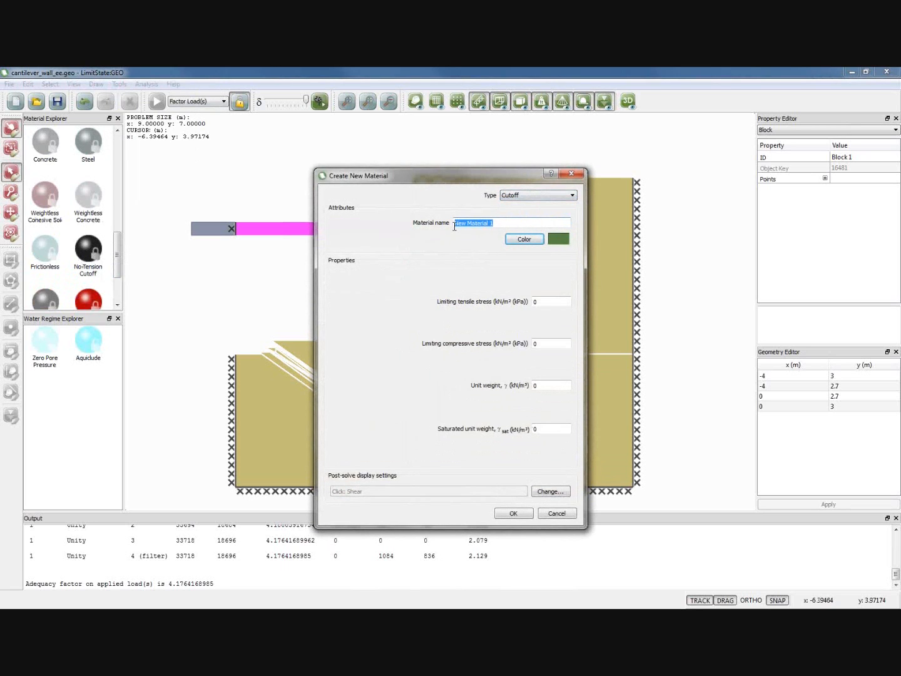
text(prop strength)
- Give the prop strength material a limiting compressive stress of 550 kPa and a dark olive-brown colour, and create it
click(539, 302)
double_click(538, 344)
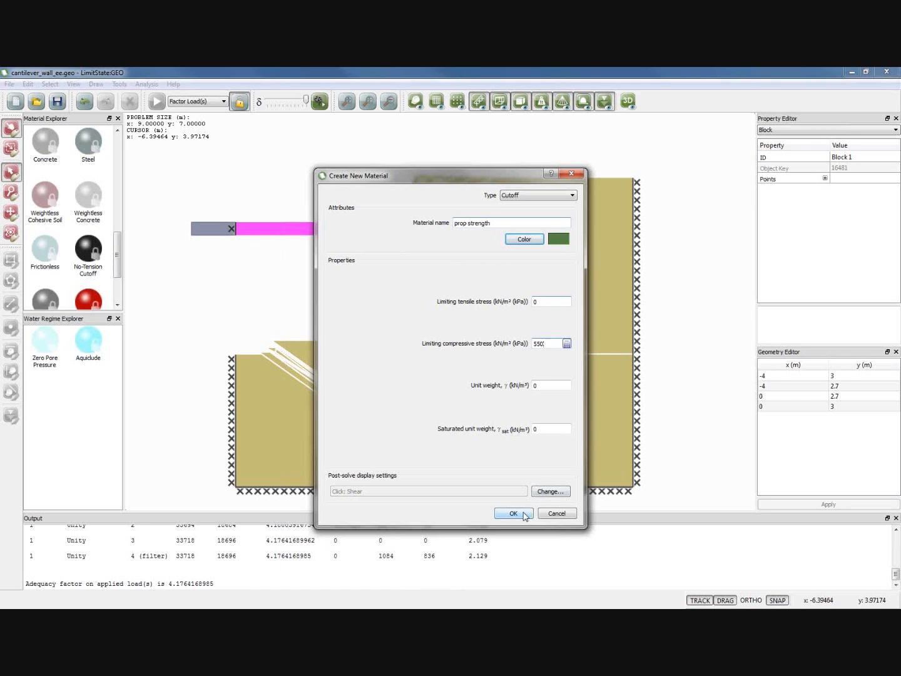
click(524, 239)
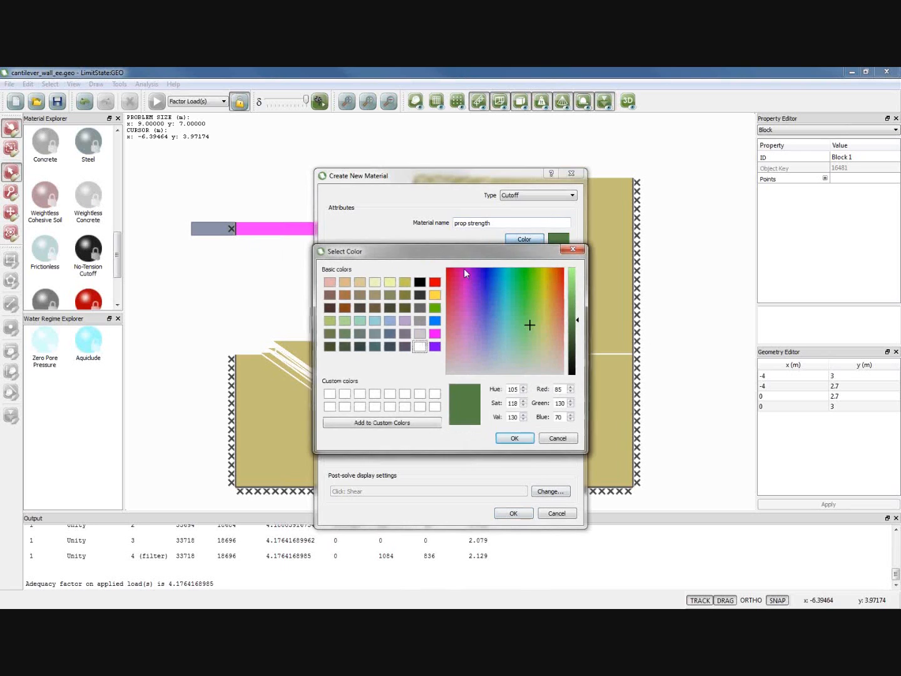
click(389, 307)
click(515, 438)
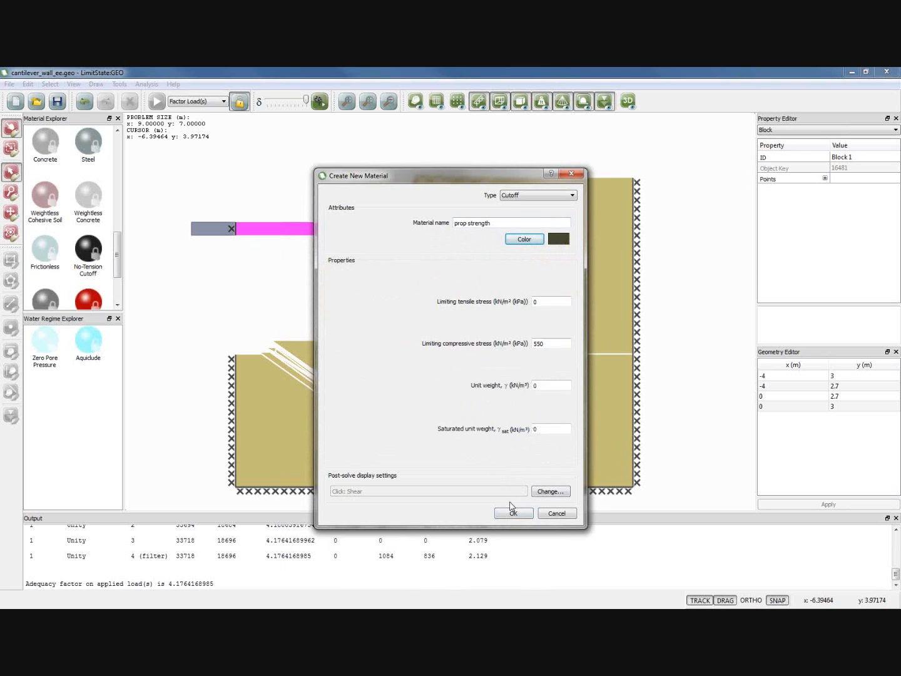
click(510, 513)
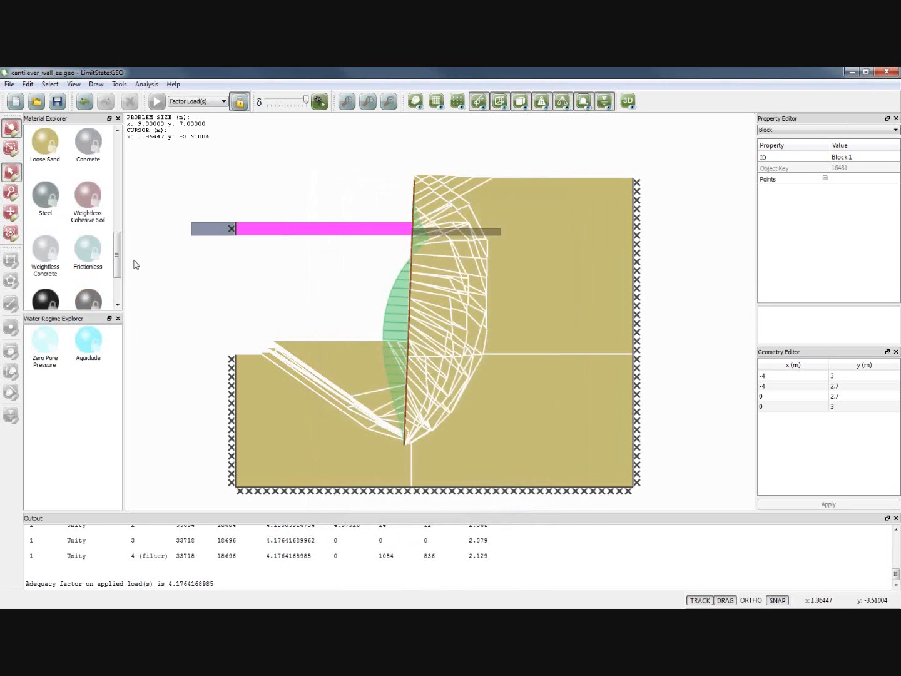
- Unlock the project and assign the prop strength material to the fixed boundary at the prop's outer end
drag(117, 255, 117, 187)
click(34, 183)
click(228, 181)
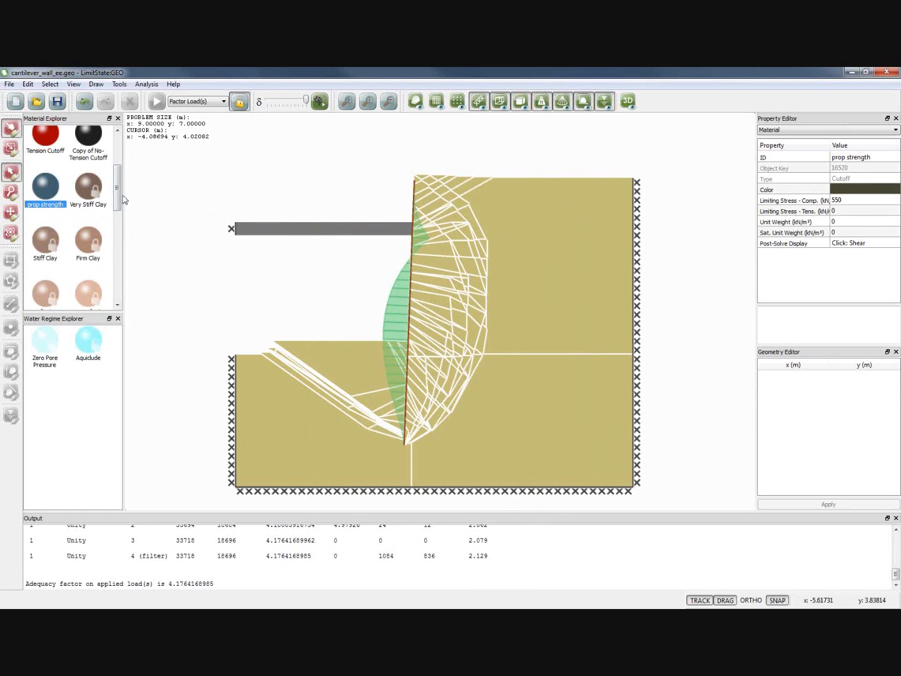
drag(39, 183, 200, 213)
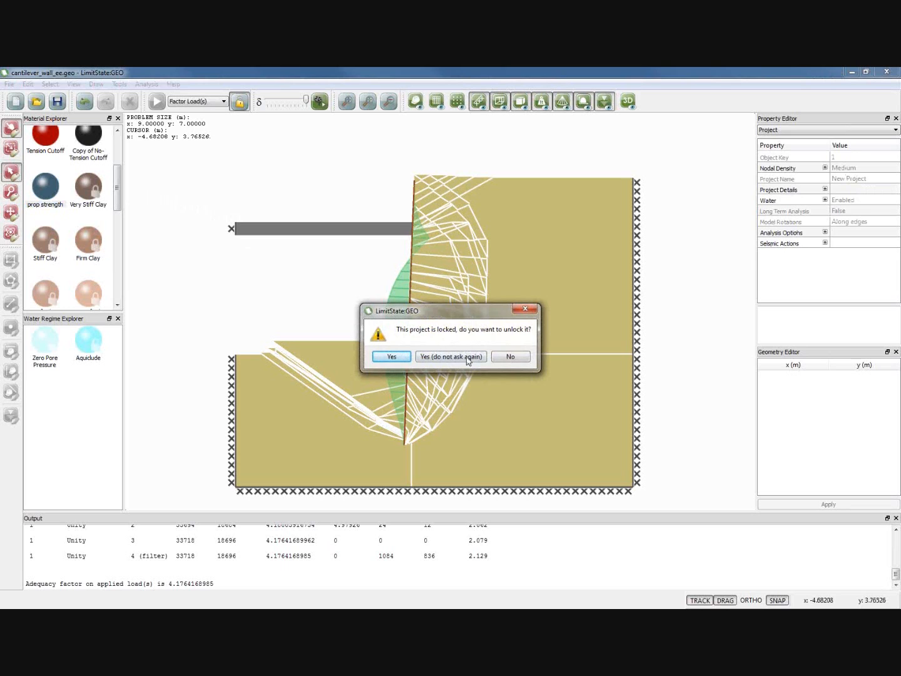
click(392, 358)
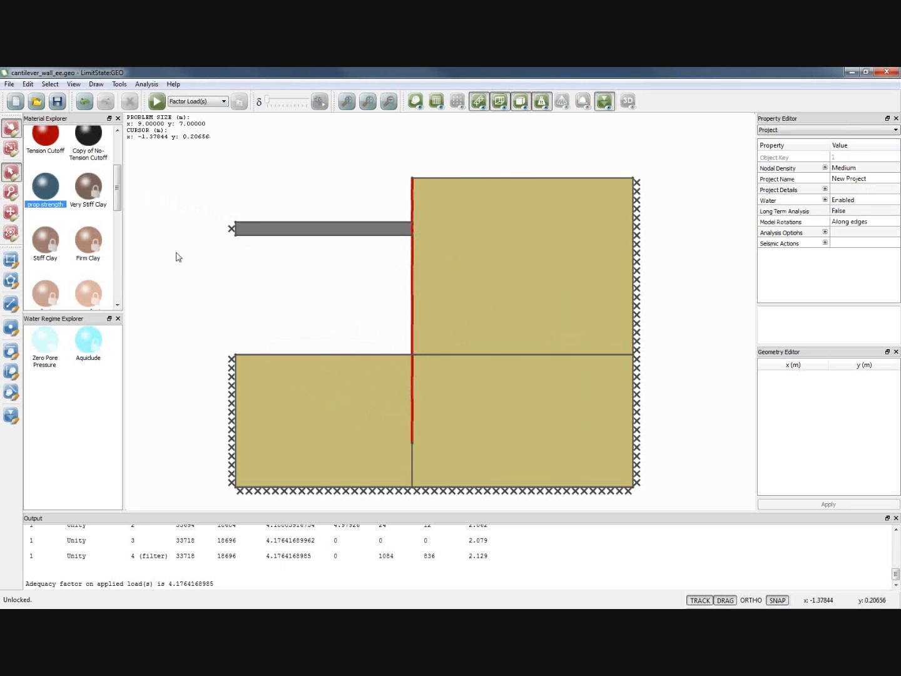
drag(163, 190, 234, 229)
scroll(235, 228, up, 3)
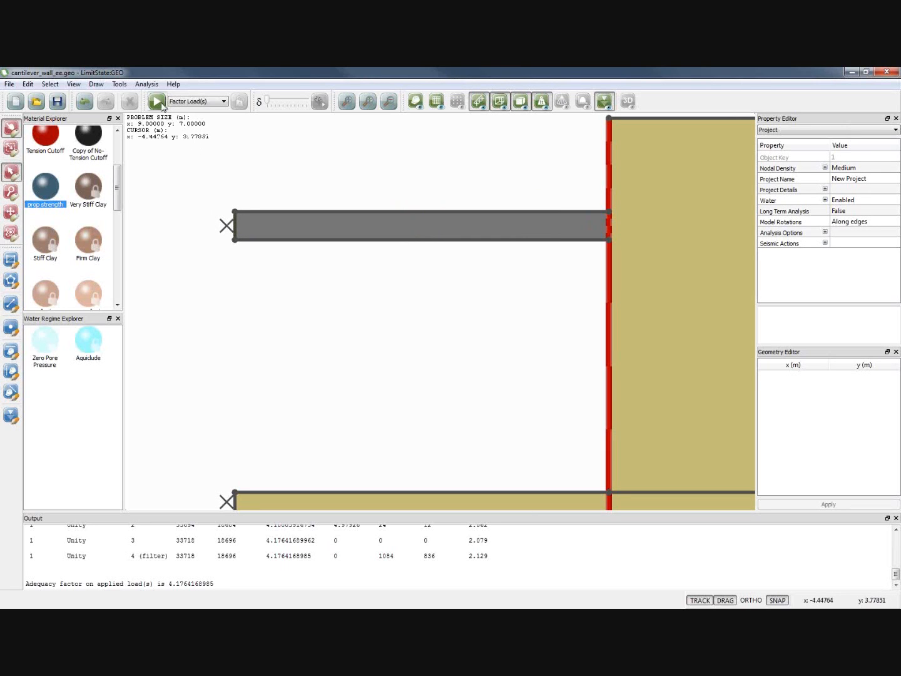
- Solve the model again and animate the failure mechanism, examining the crushing at the prop's outer end
key(F5)
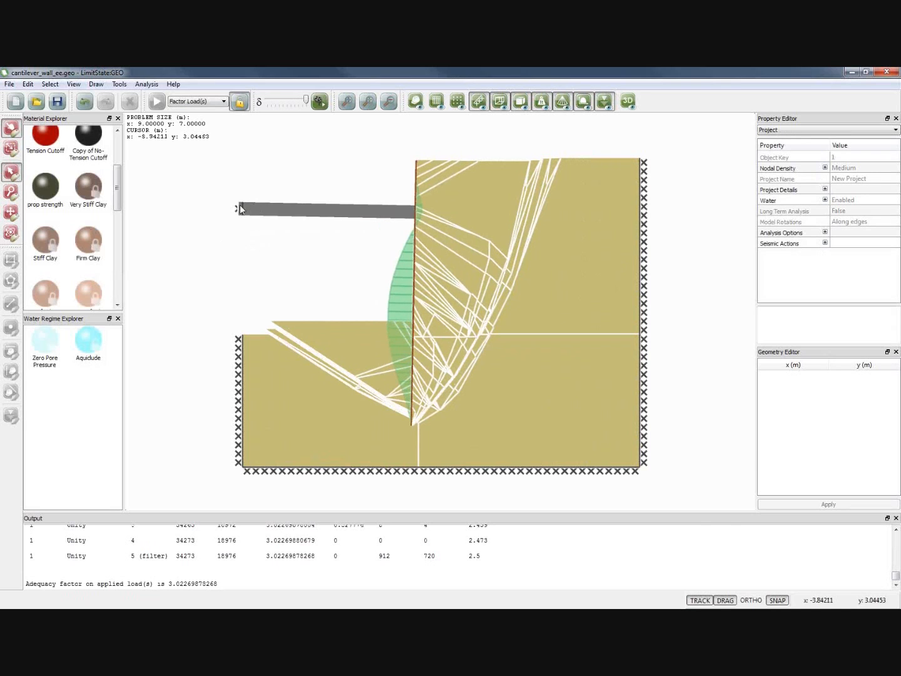
scroll(240, 205, up, 3)
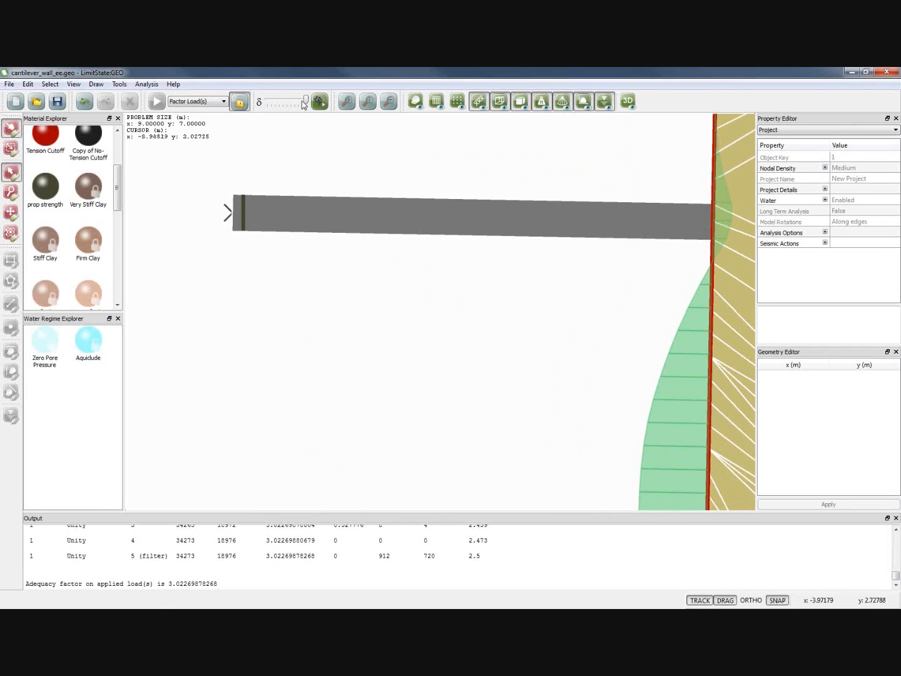
click(316, 104)
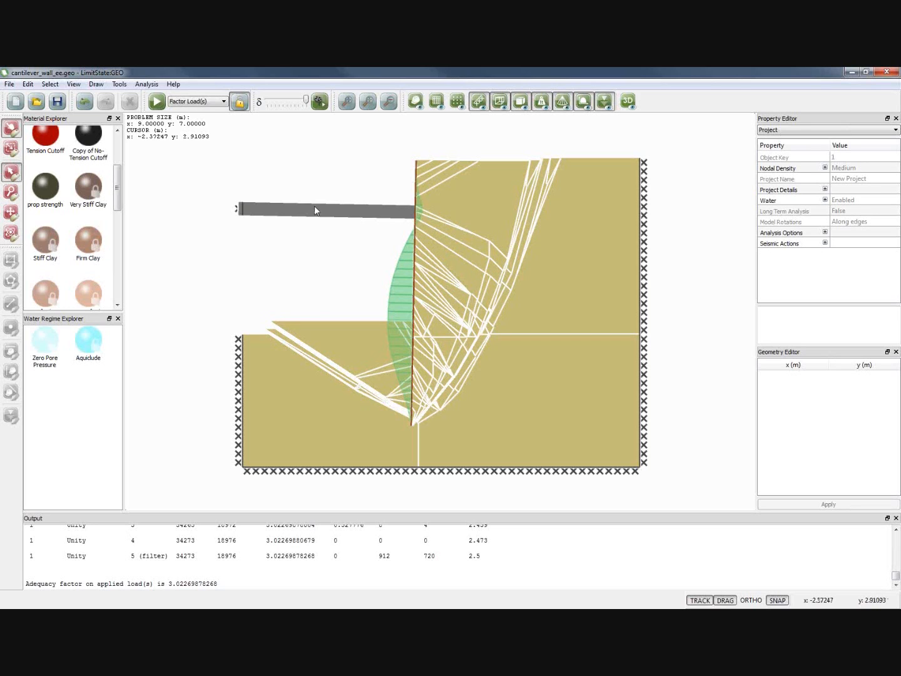
- Unlock the model and remove the prop strength material from the prop's outer end boundary
click(240, 102)
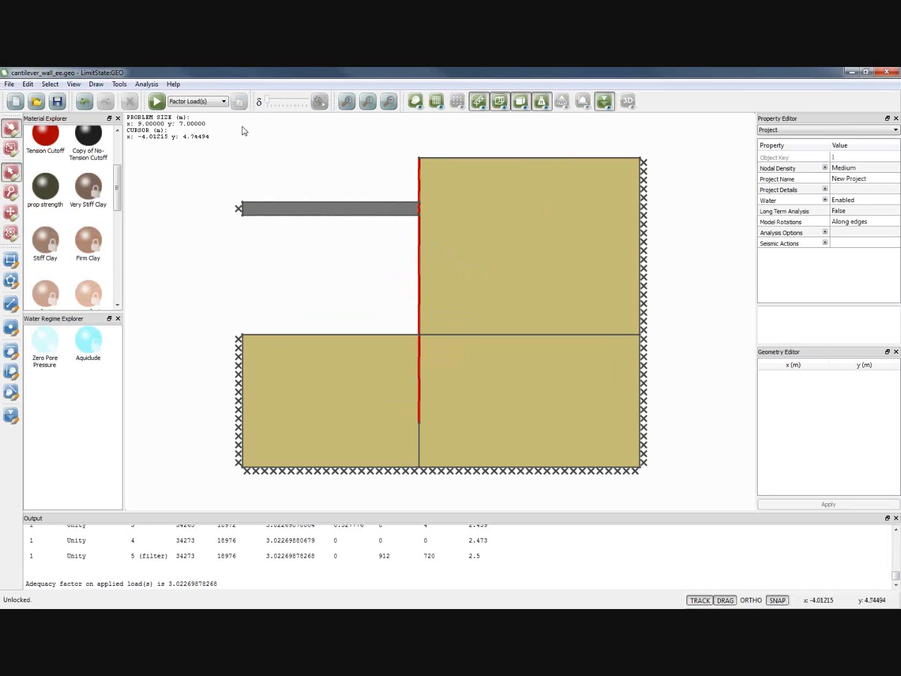
click(239, 209)
click(846, 189)
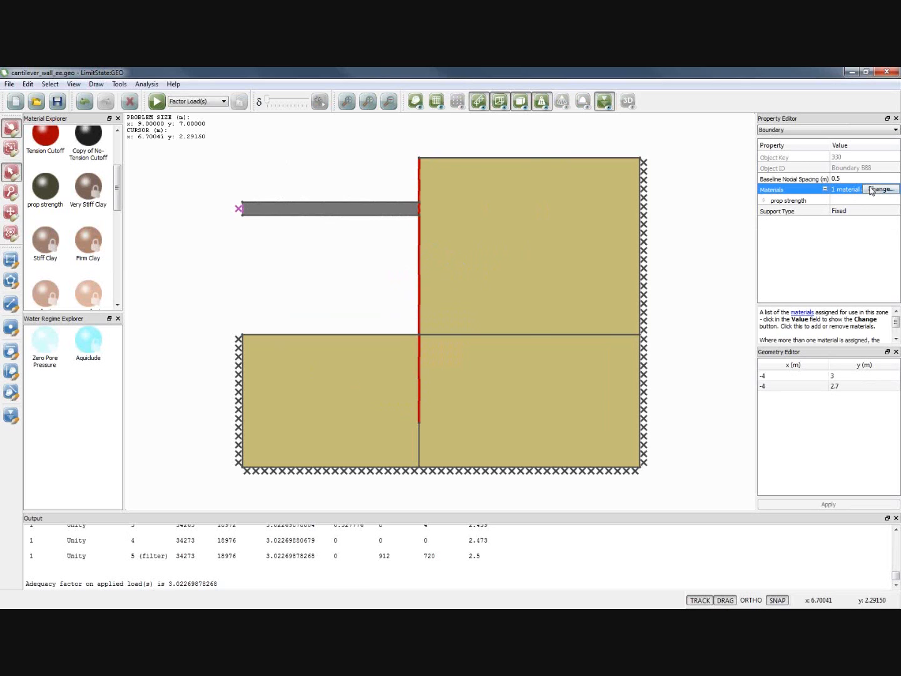
click(875, 189)
click(388, 364)
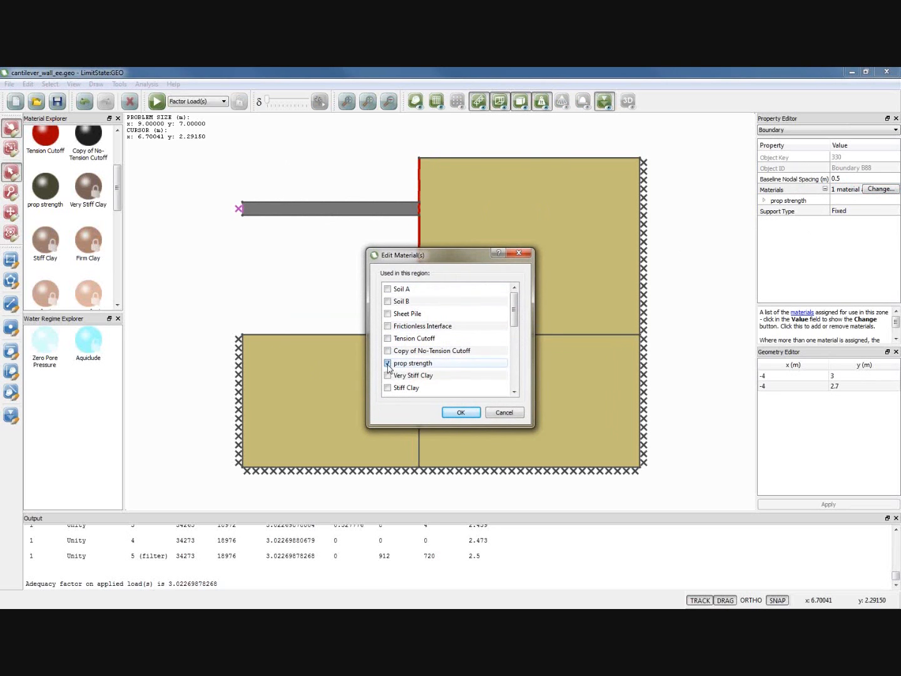
click(447, 414)
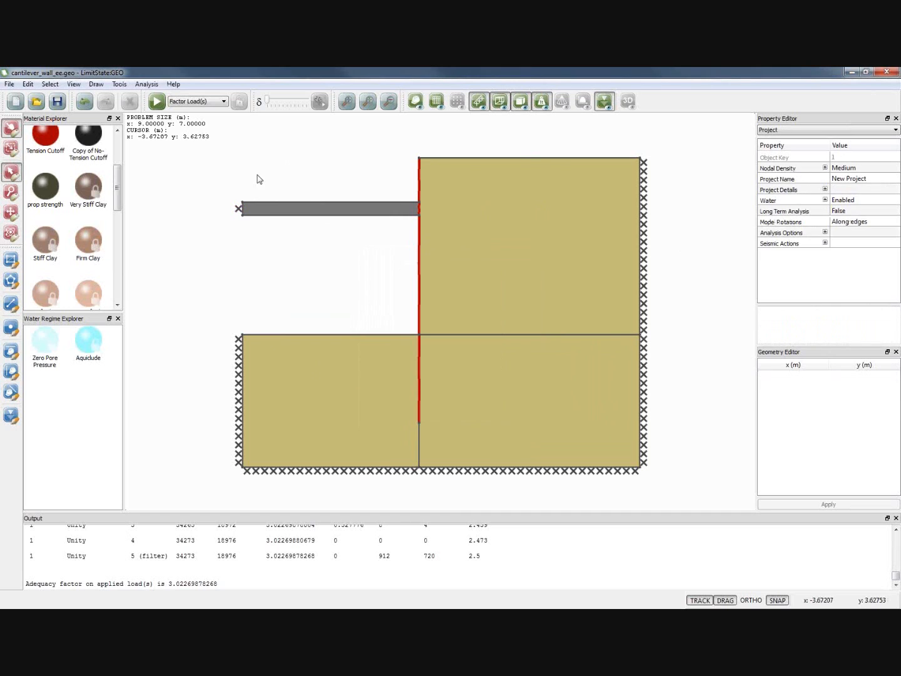
- Solve the propped wall model without the prop strength material, and unlock the project again
click(157, 102)
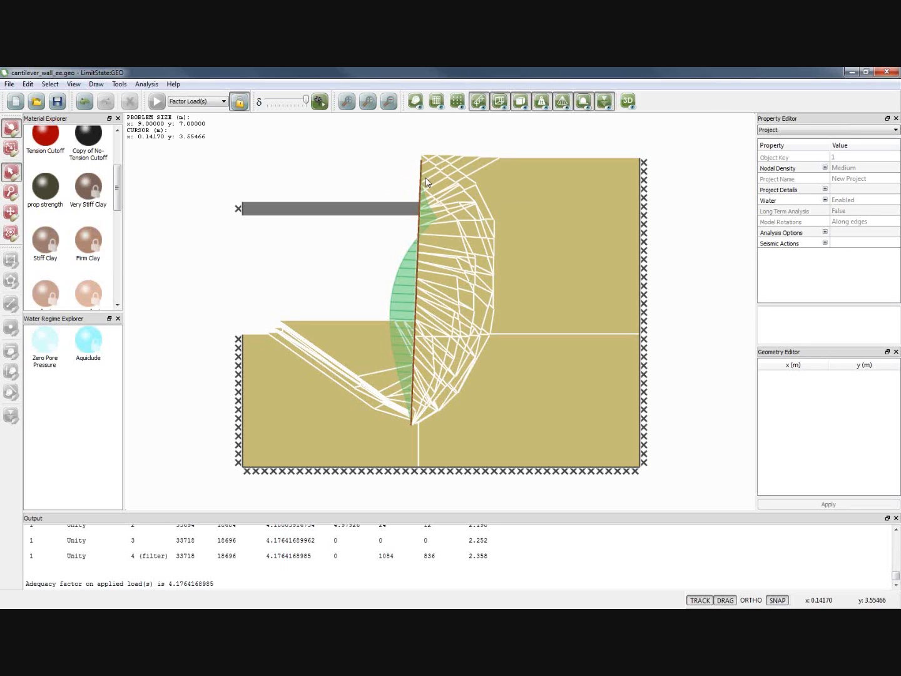
click(239, 102)
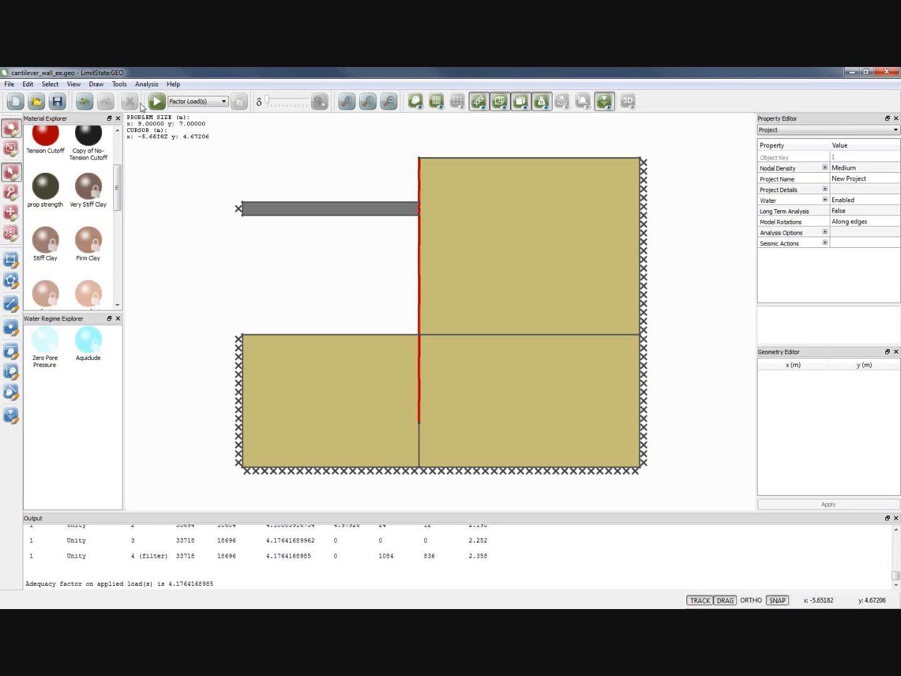
- Duplicate the Sheet Pile material and open the copy's properties
drag(116, 198, 116, 161)
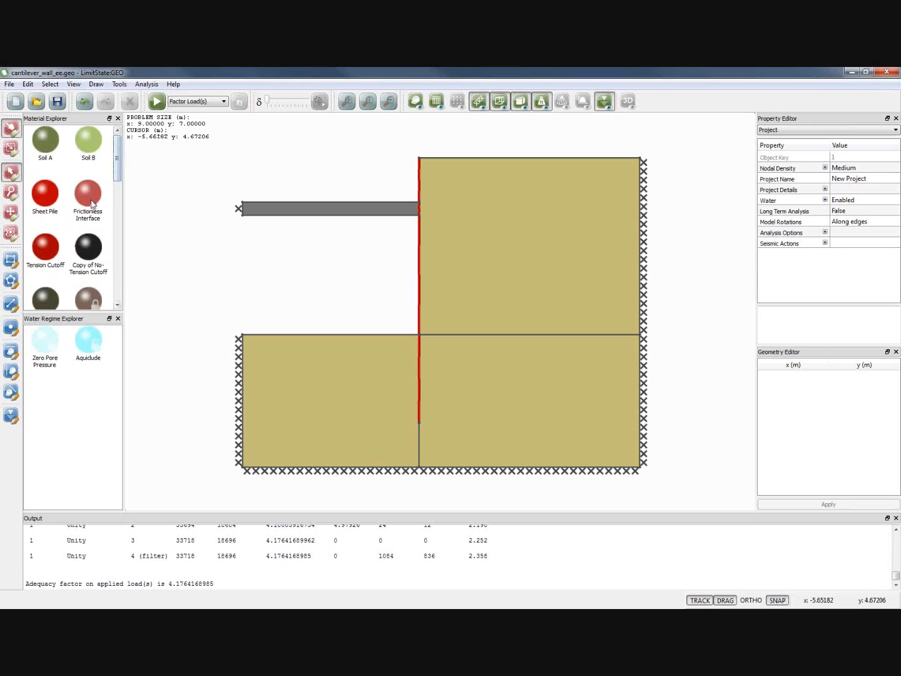
right_click(50, 201)
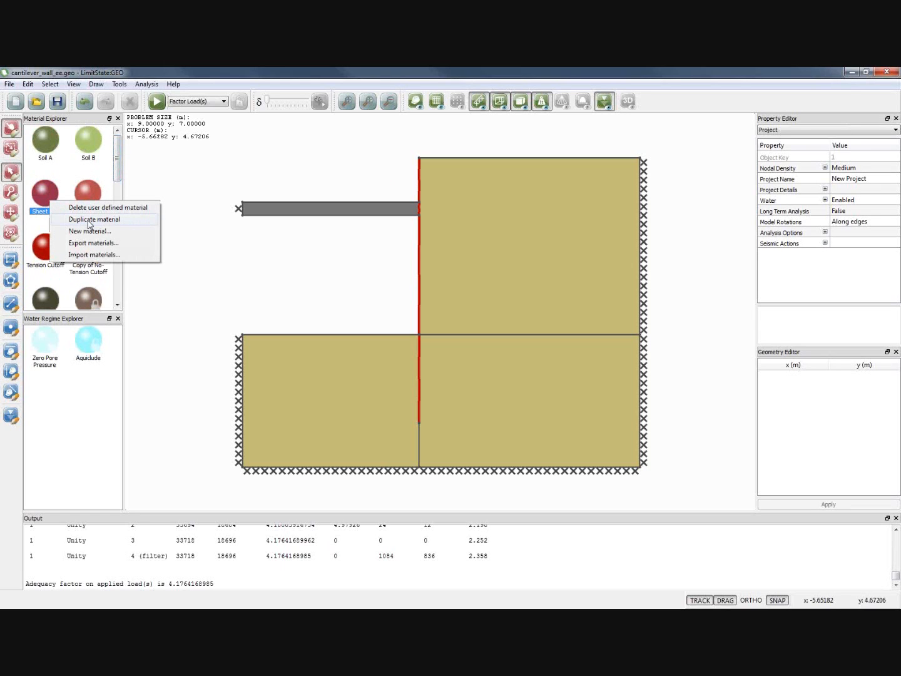
click(89, 219)
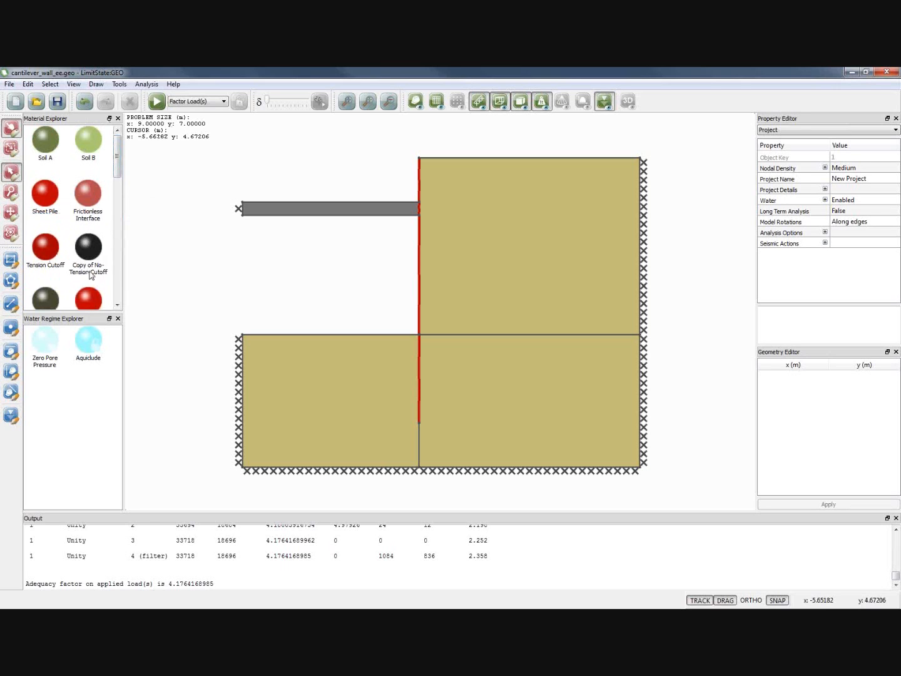
scroll(90, 273, down, 2)
click(92, 175)
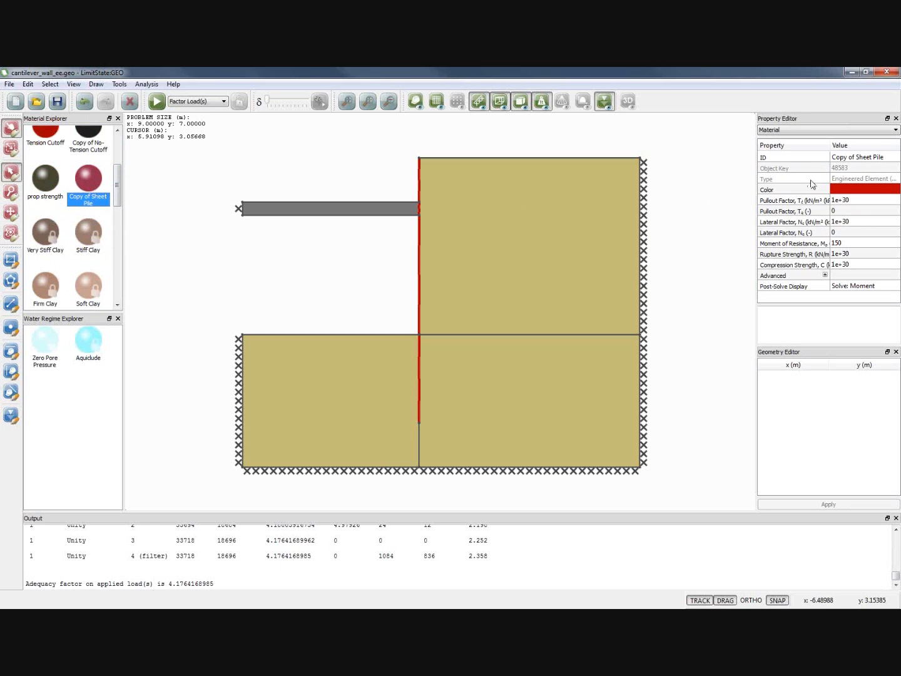
- Rename the copied sheet pile material as Upper Sheet Pile and set its moment of resistance to 7
click(842, 157)
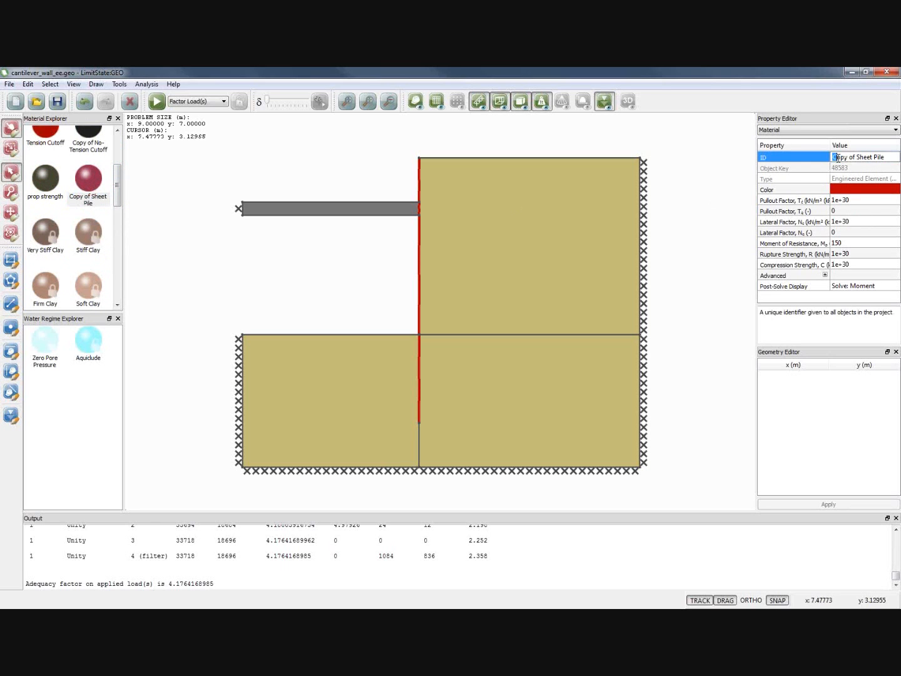
text(Upper)
key(Delete)
key(Delete)
key(Delete)
key(Delete)
key(Delete)
key(Delete)
click(838, 245)
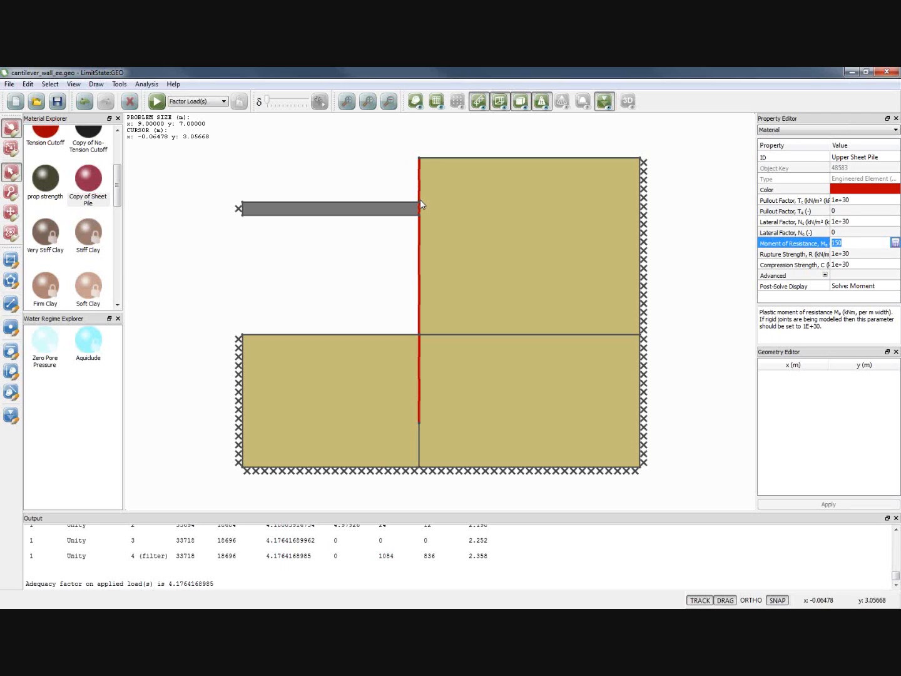
click(848, 243)
click(848, 255)
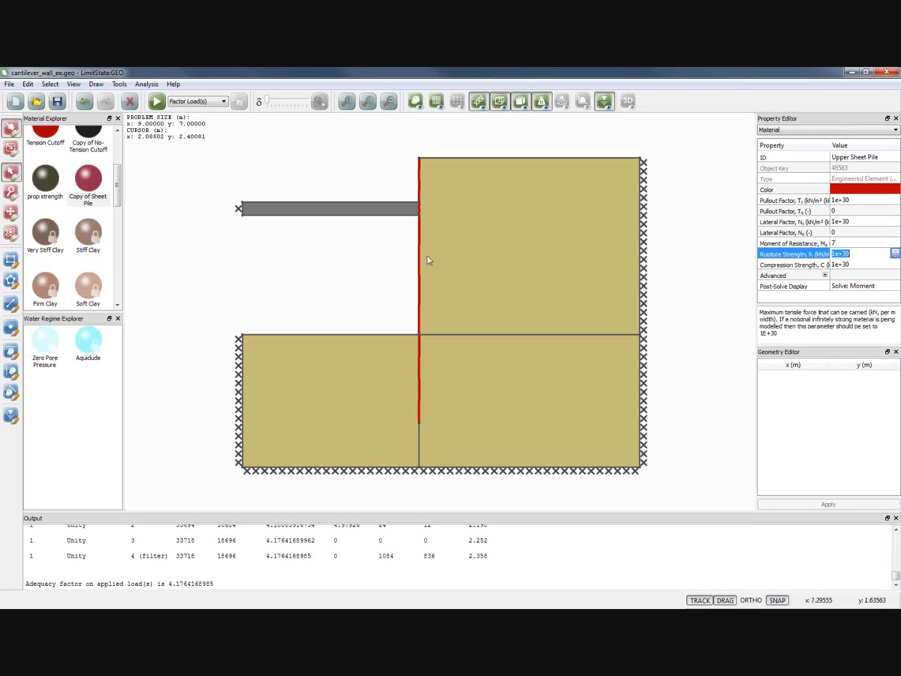
- Replace the materials on the wall section above the prop with Upper Sheet Pile, solve the model and unlock it
click(95, 183)
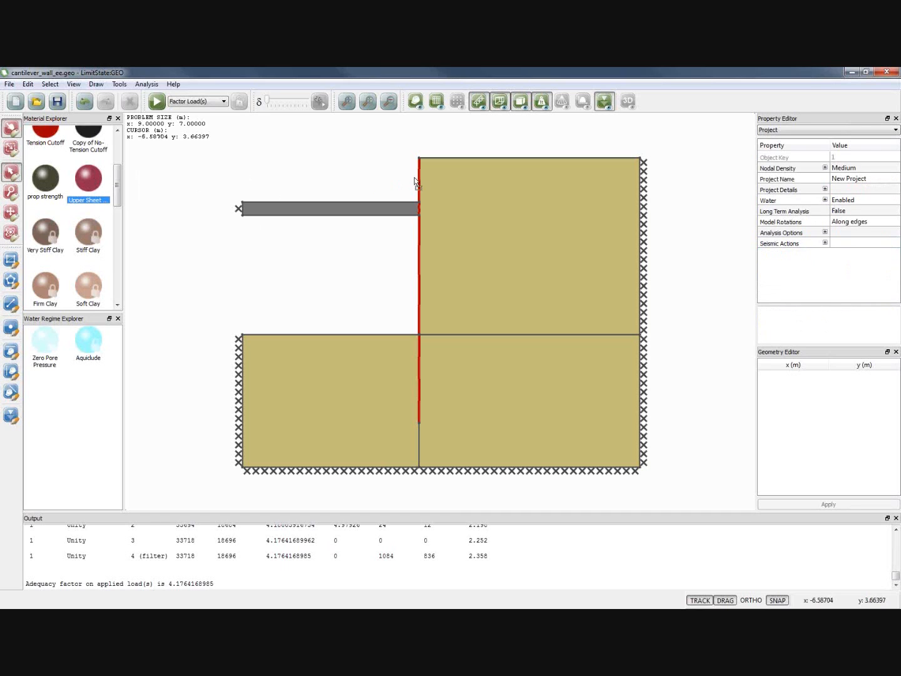
drag(419, 179, 419, 179)
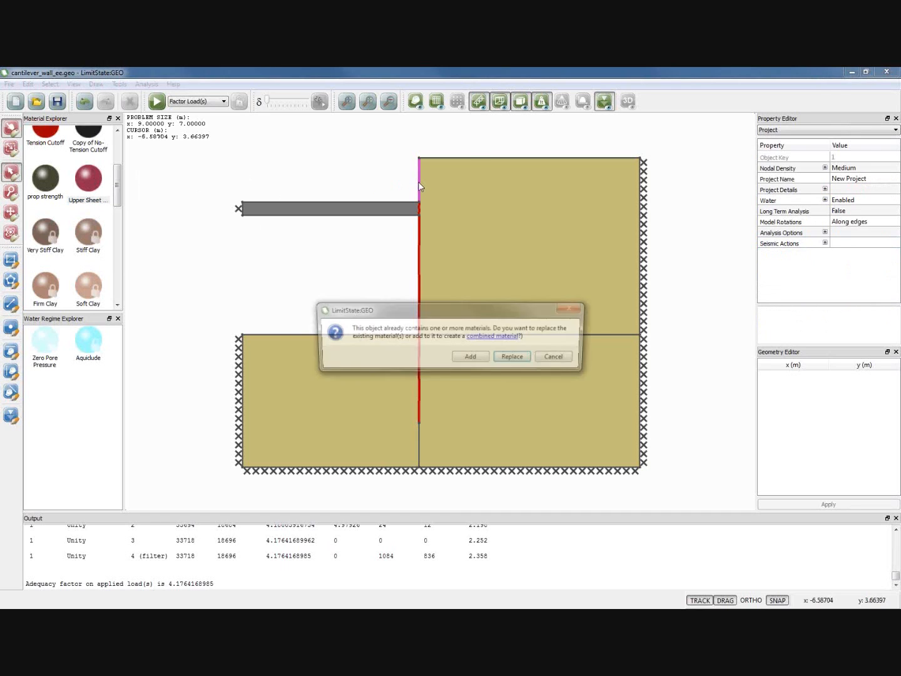
click(511, 358)
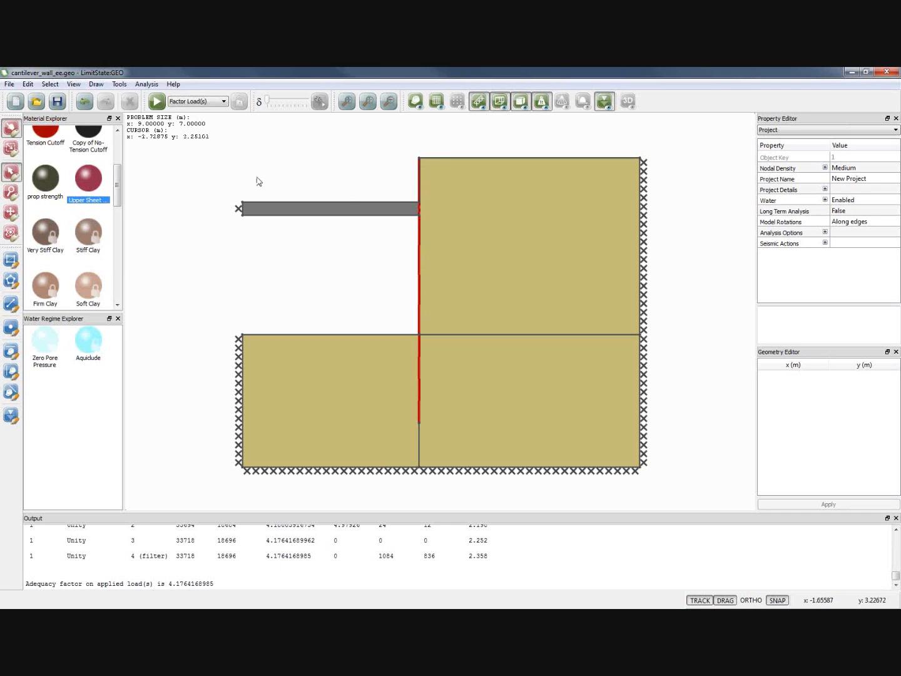
click(157, 101)
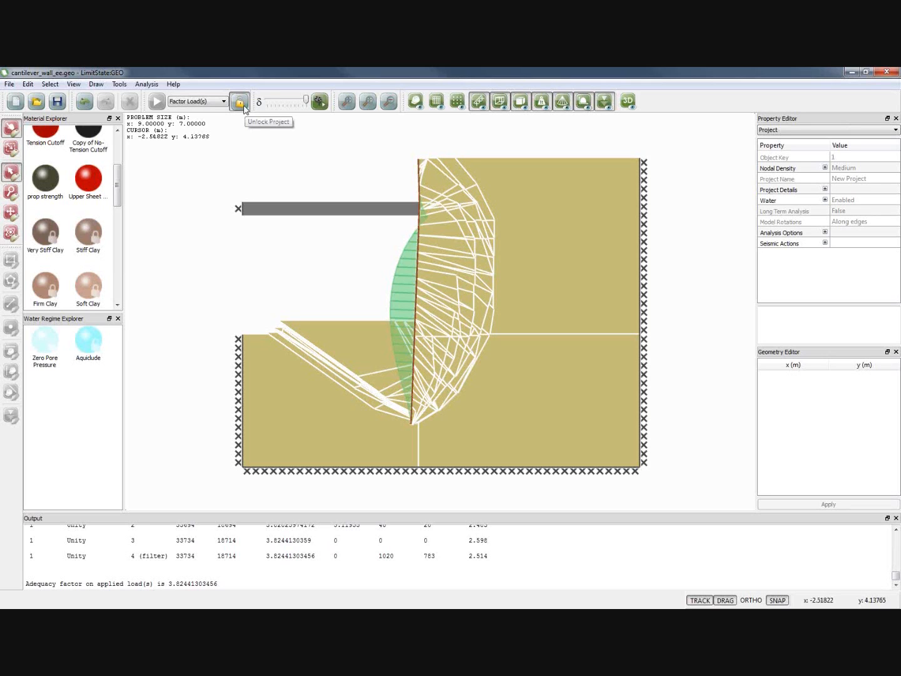
click(242, 104)
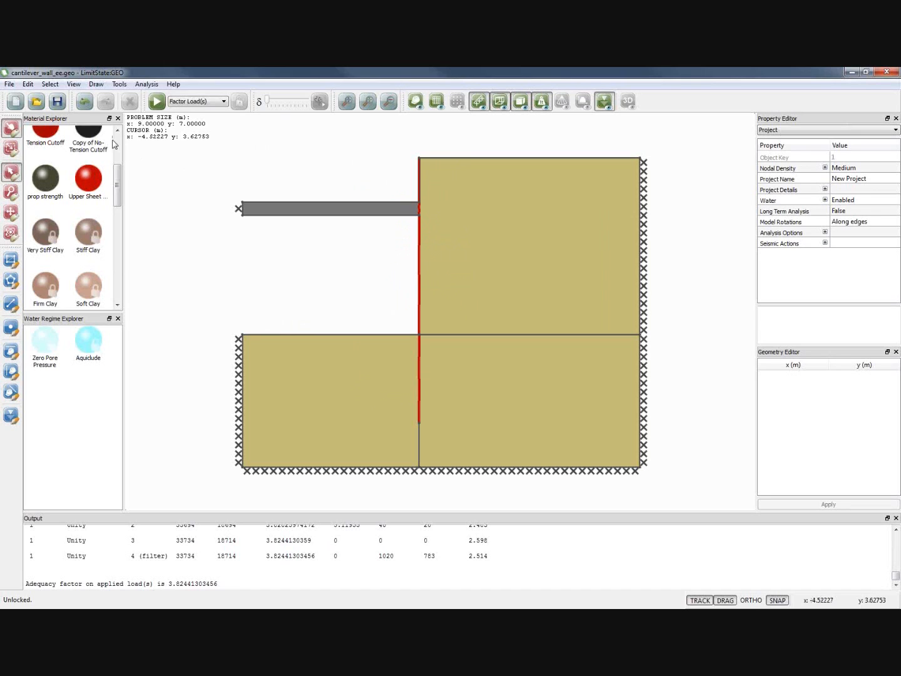
- Close the cantilever wall project, relaunch LimitState:GEO and open the recent project anchored_wall_example.geo
click(16, 98)
click(452, 356)
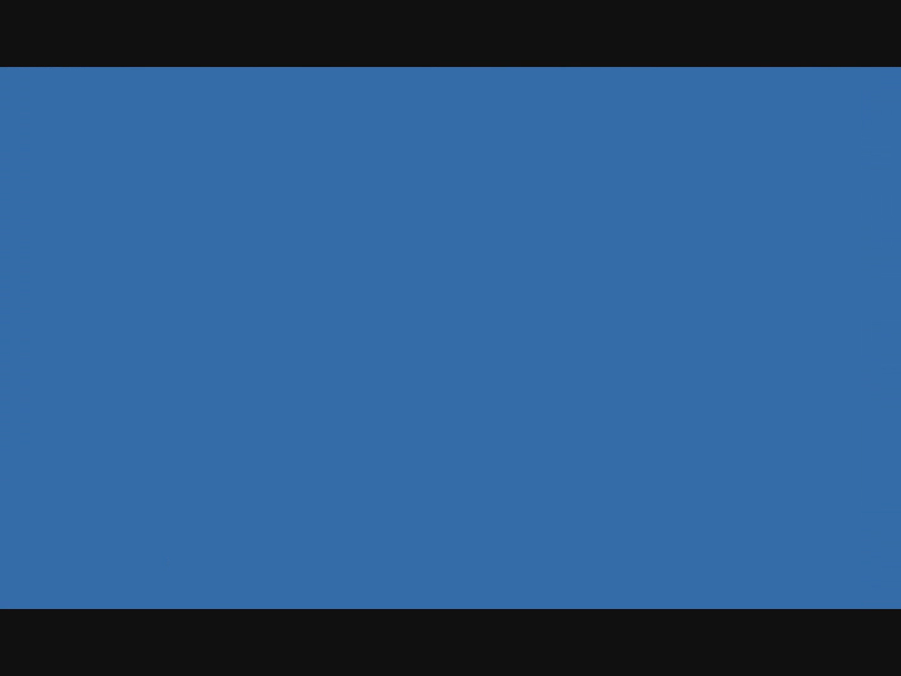
key(super)
click(59, 312)
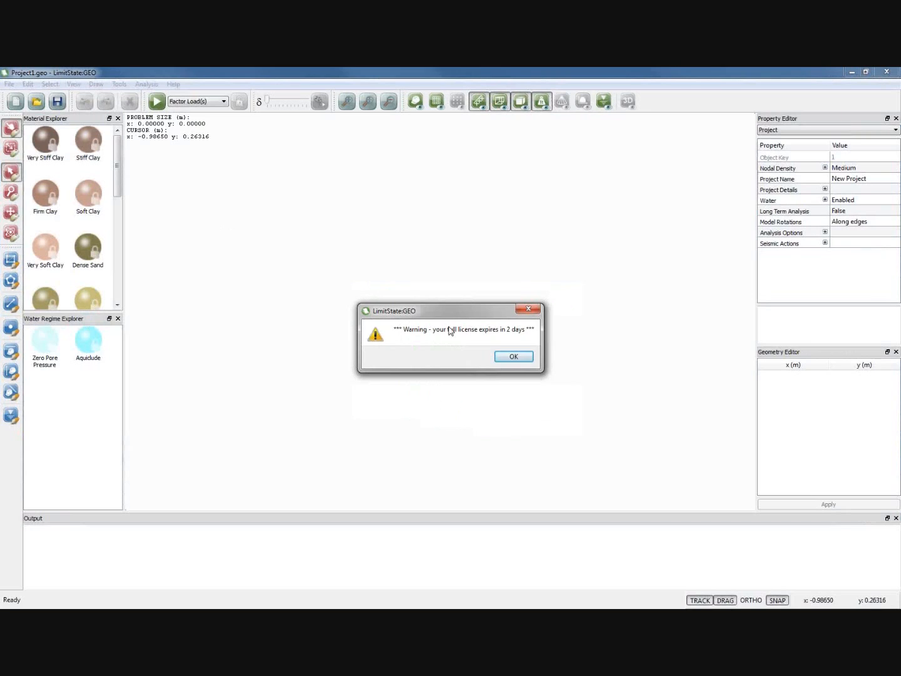
click(515, 357)
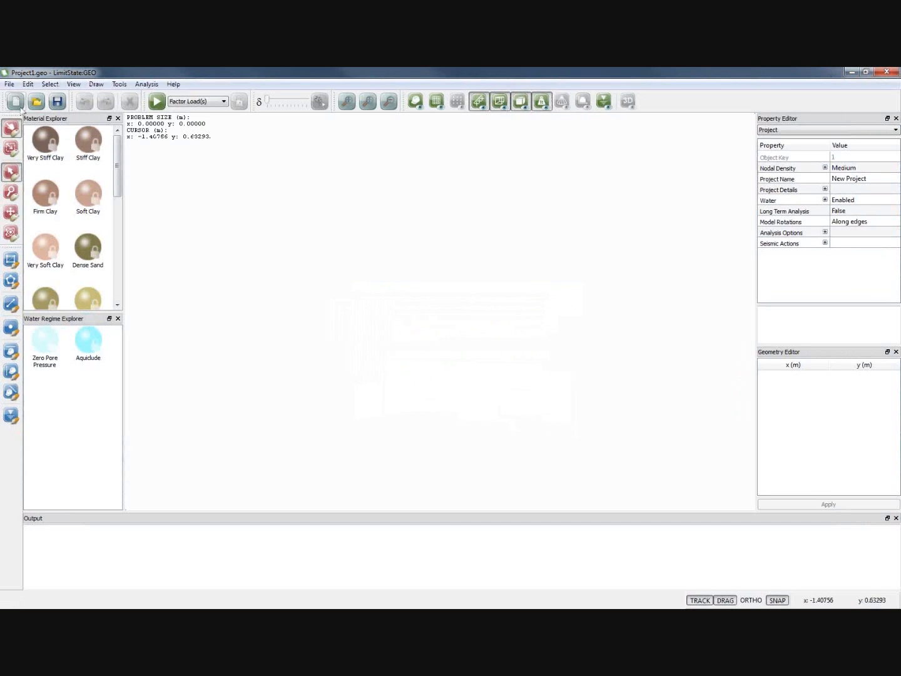
click(8, 86)
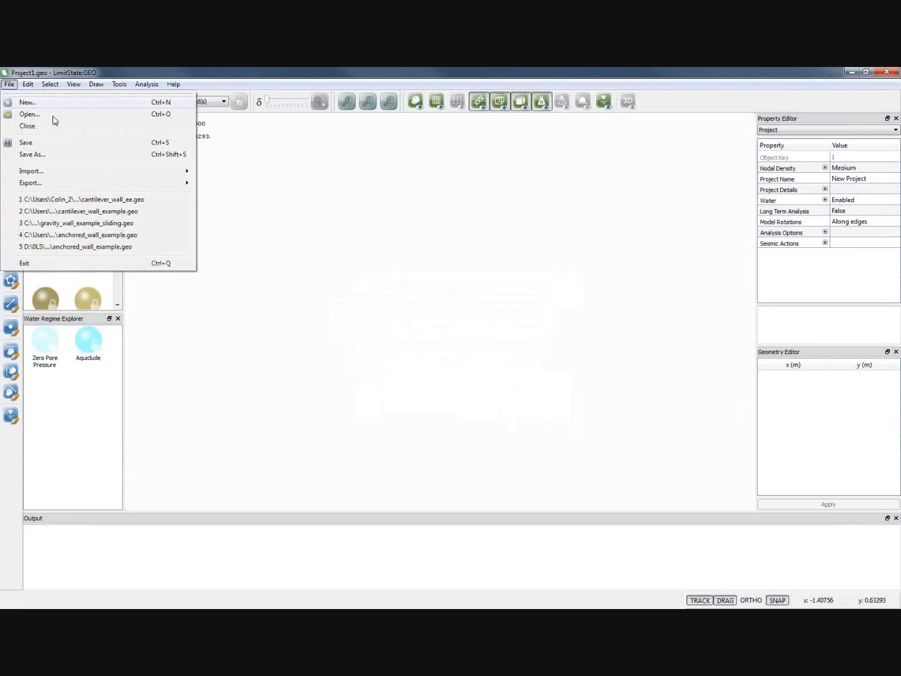
click(82, 236)
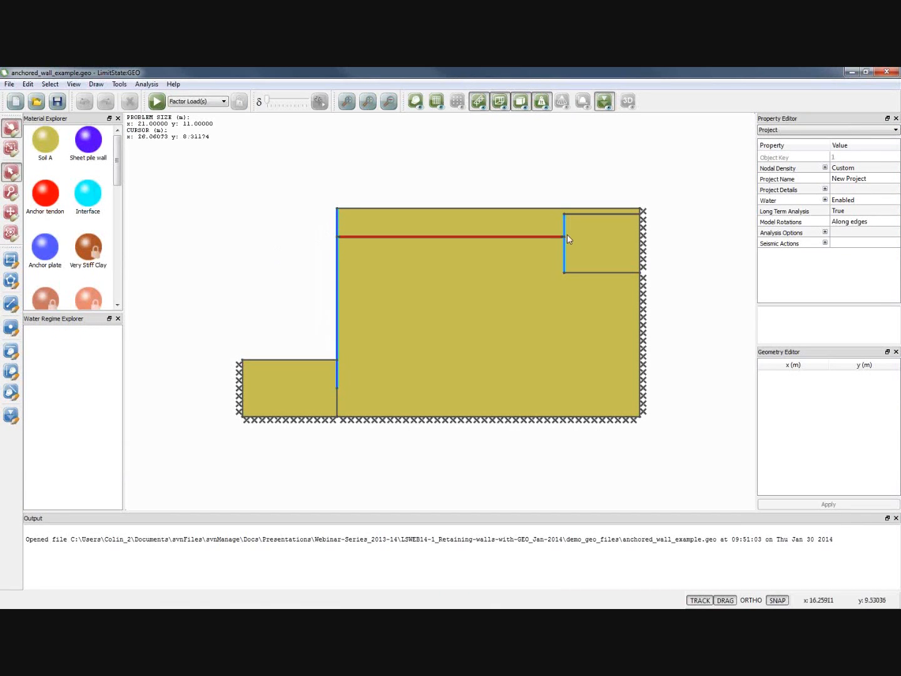
- Examine the sheet pile wall's engineered element properties and the drained friction angle of its soil-side interface
click(336, 289)
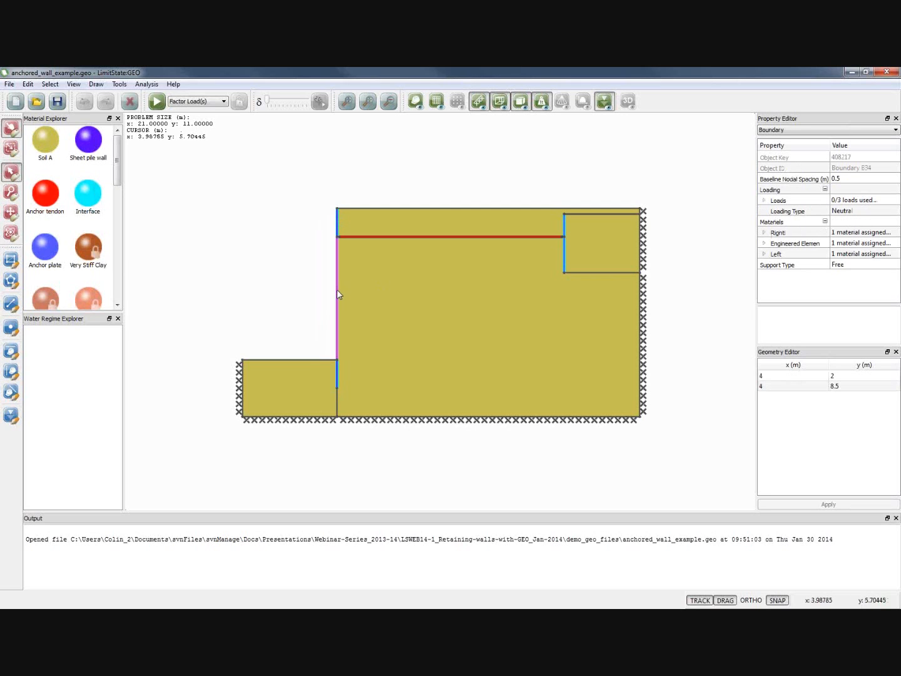
click(764, 244)
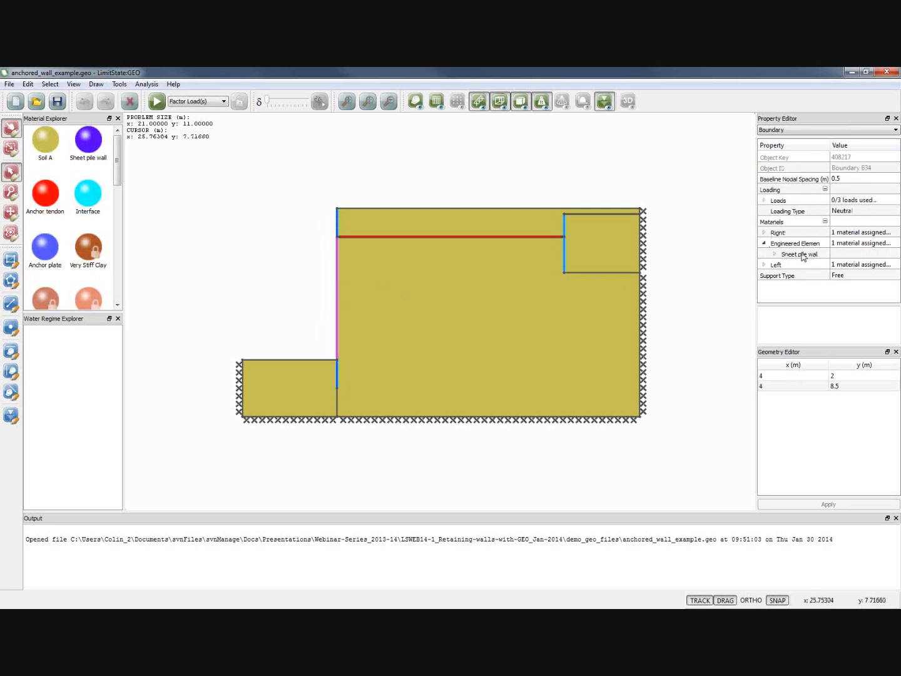
click(775, 254)
scroll(806, 260, down, 3)
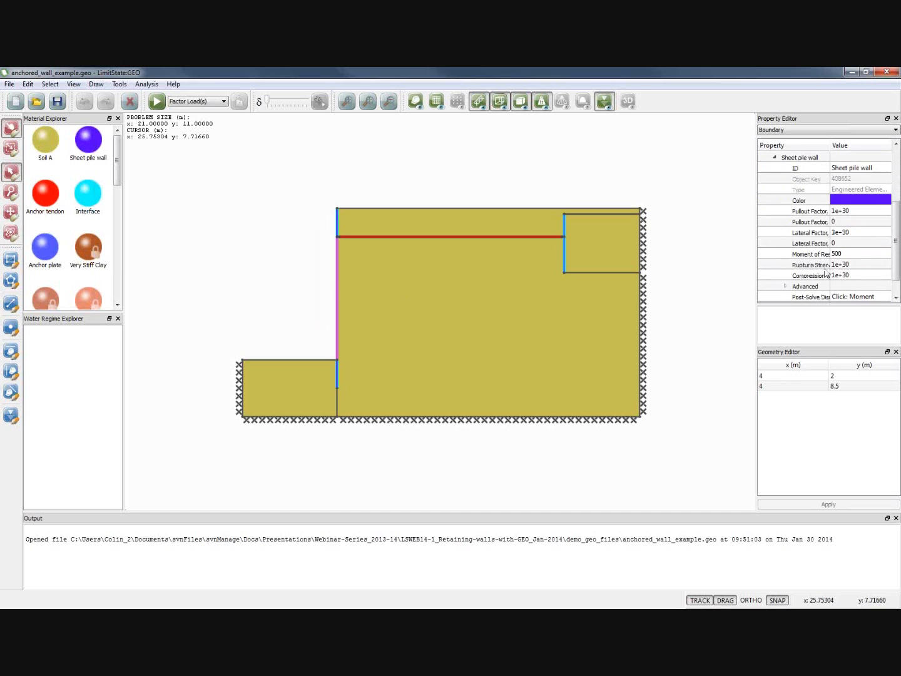
scroll(843, 253, up, 3)
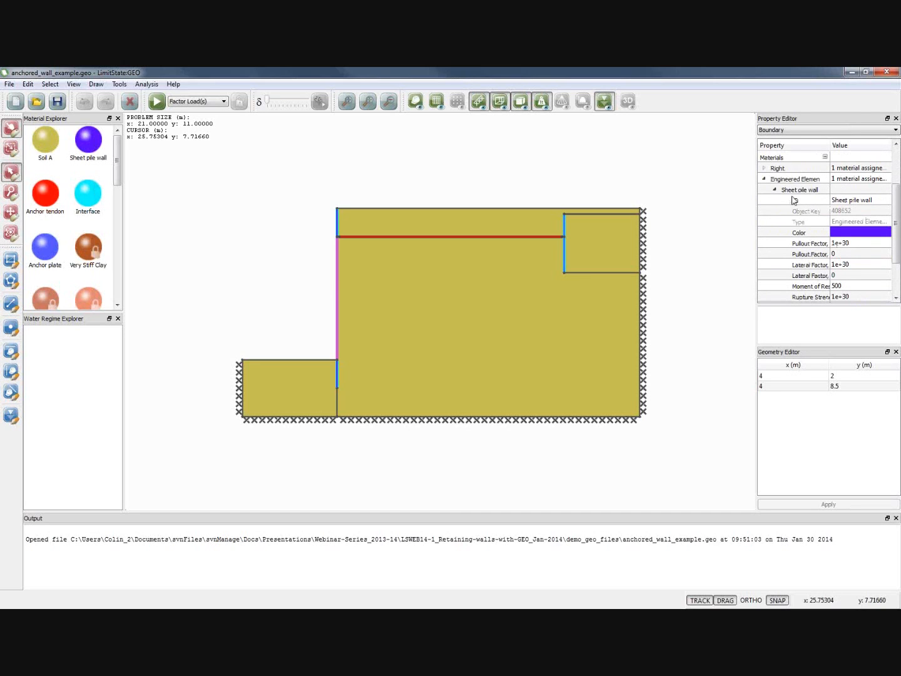
click(764, 169)
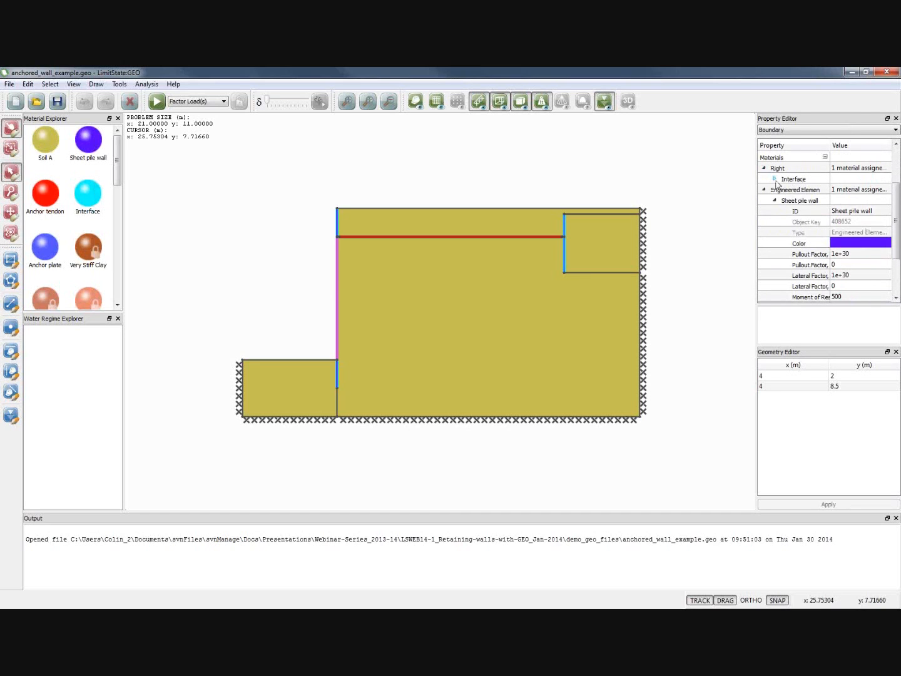
click(775, 180)
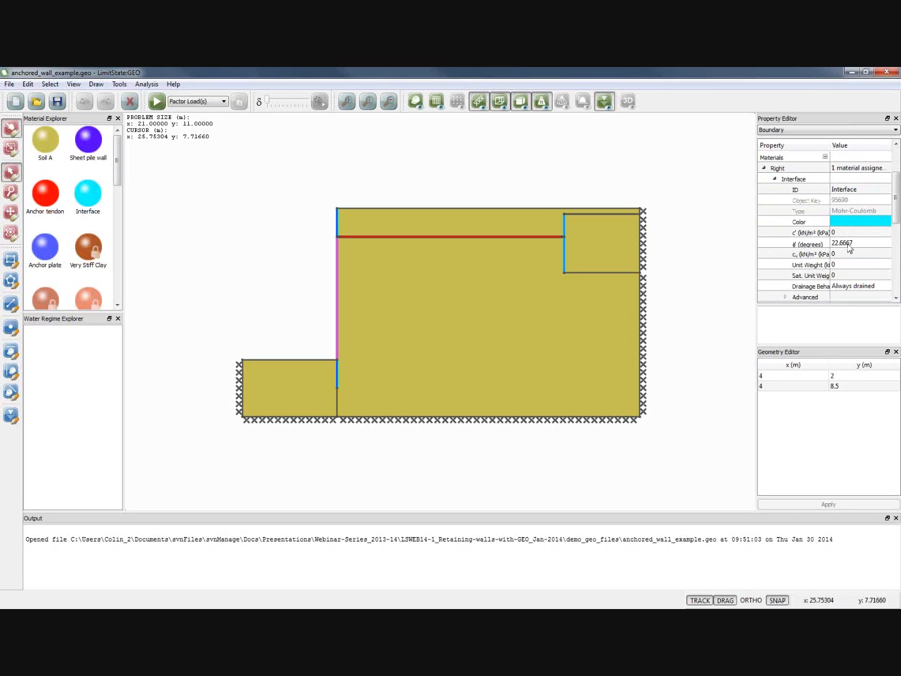
click(825, 249)
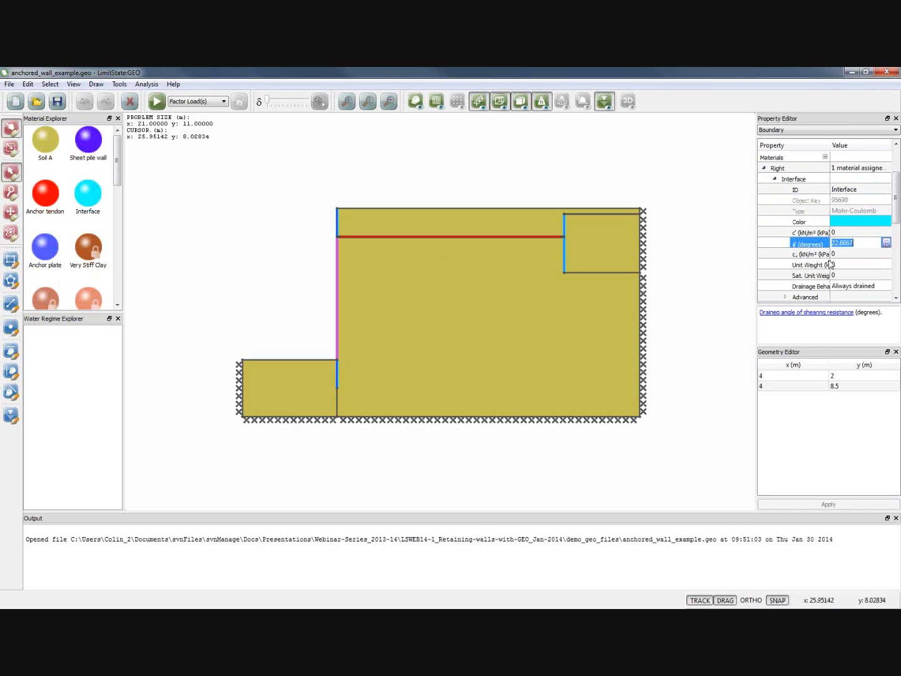
click(293, 252)
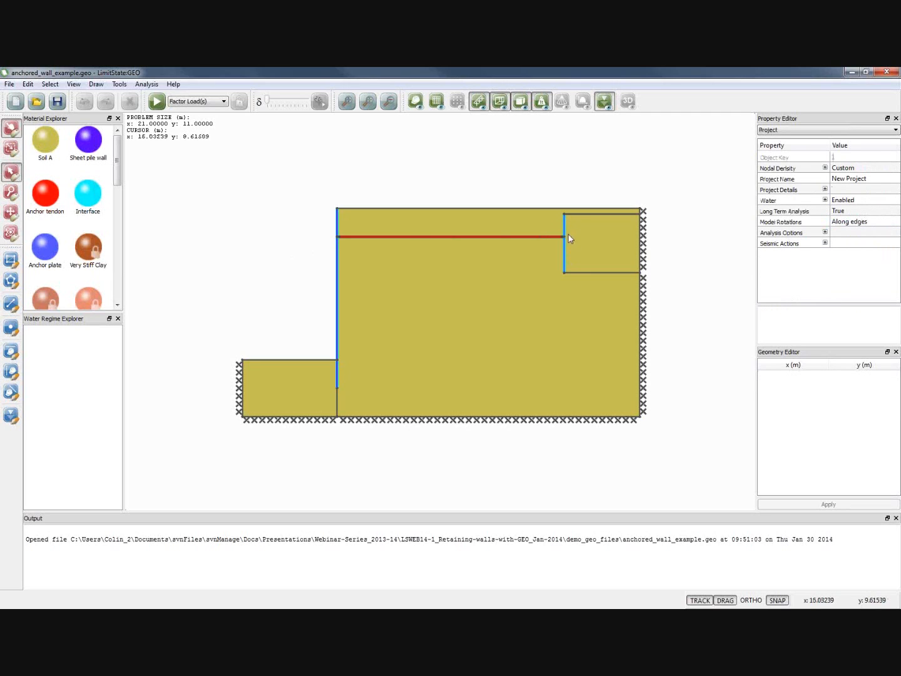
- Solve the anchored wall model to view its failure mechanism and adequacy factor, and unlock the project
click(159, 102)
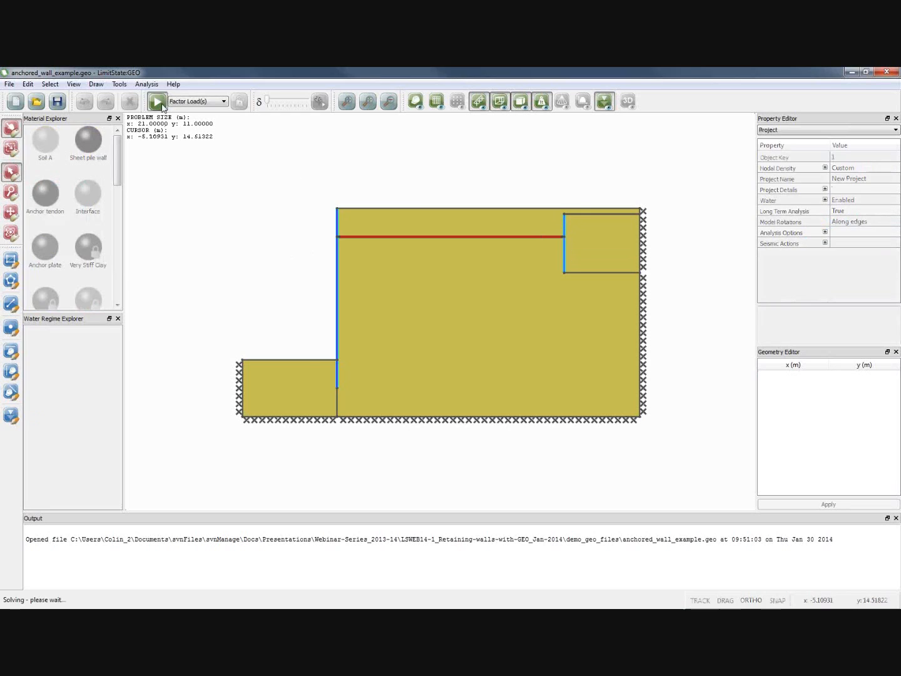
click(500, 463)
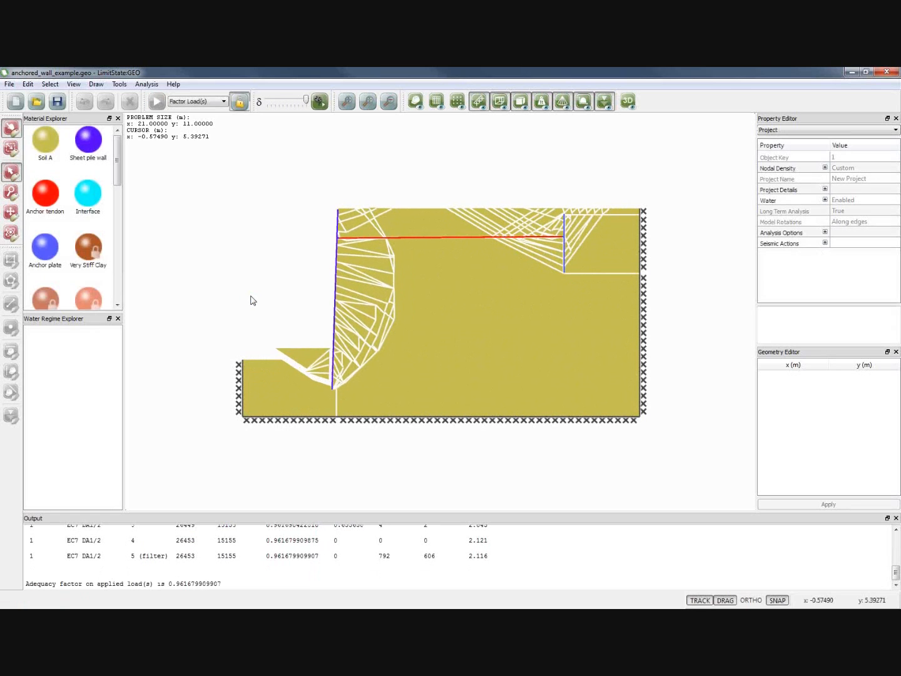
click(240, 104)
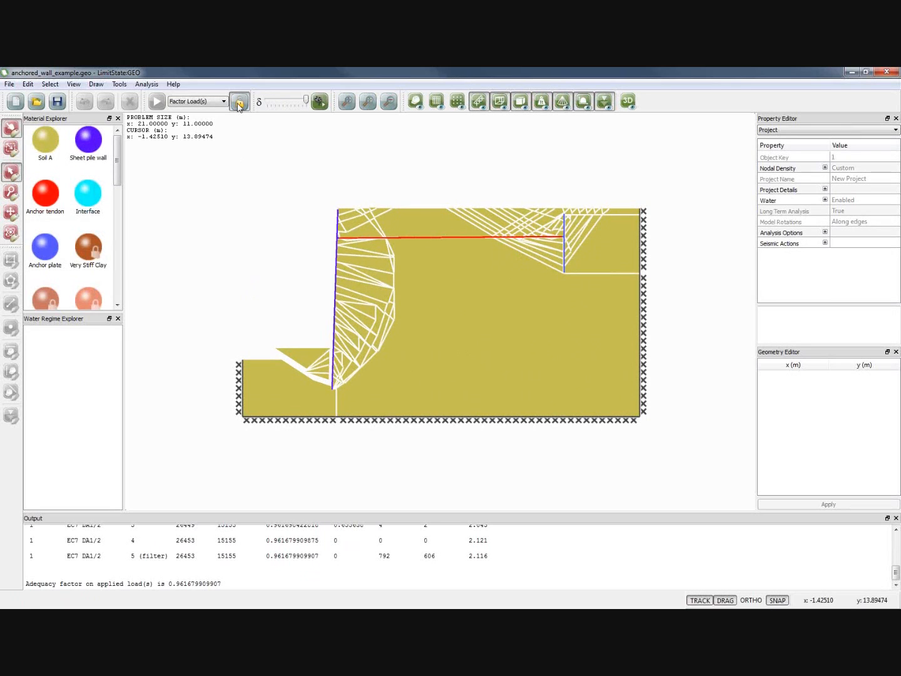
- Inspect the anchor tendon's engineered element properties and examine up close how the tendon connects to the sheet pile wall
click(412, 236)
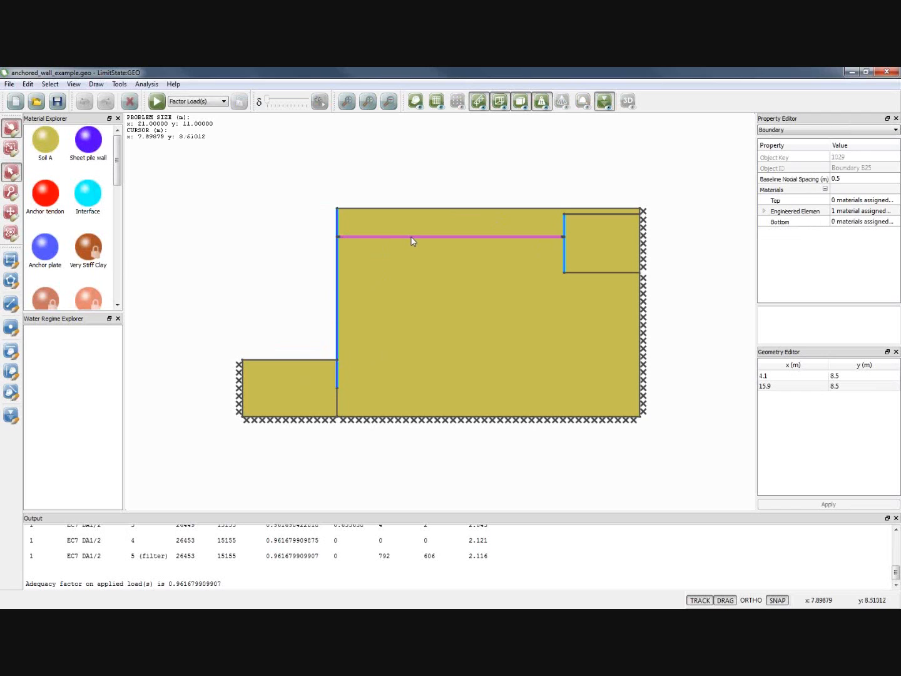
click(765, 212)
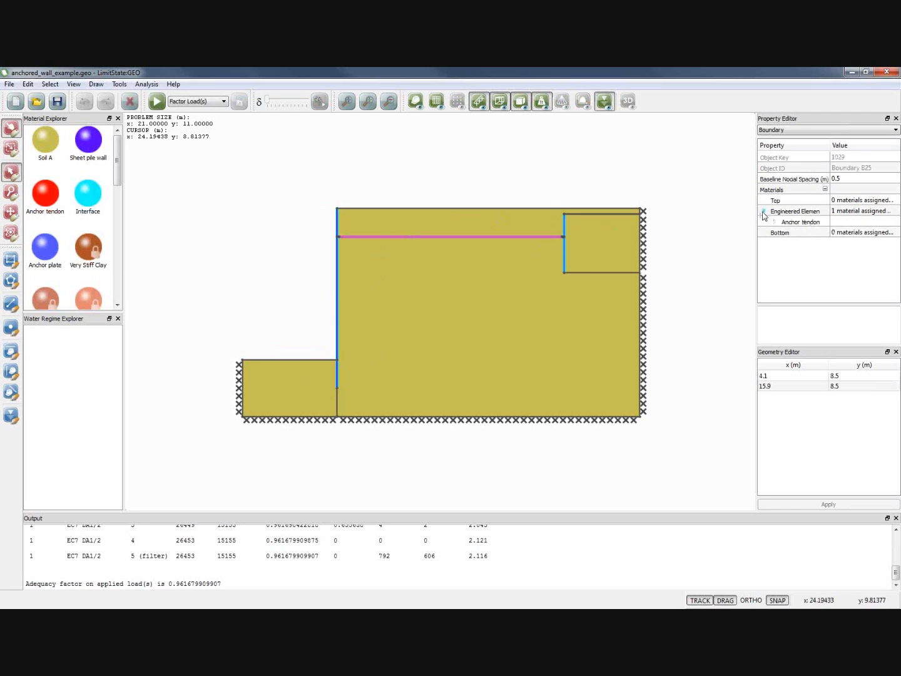
click(771, 222)
scroll(786, 225, down, 3)
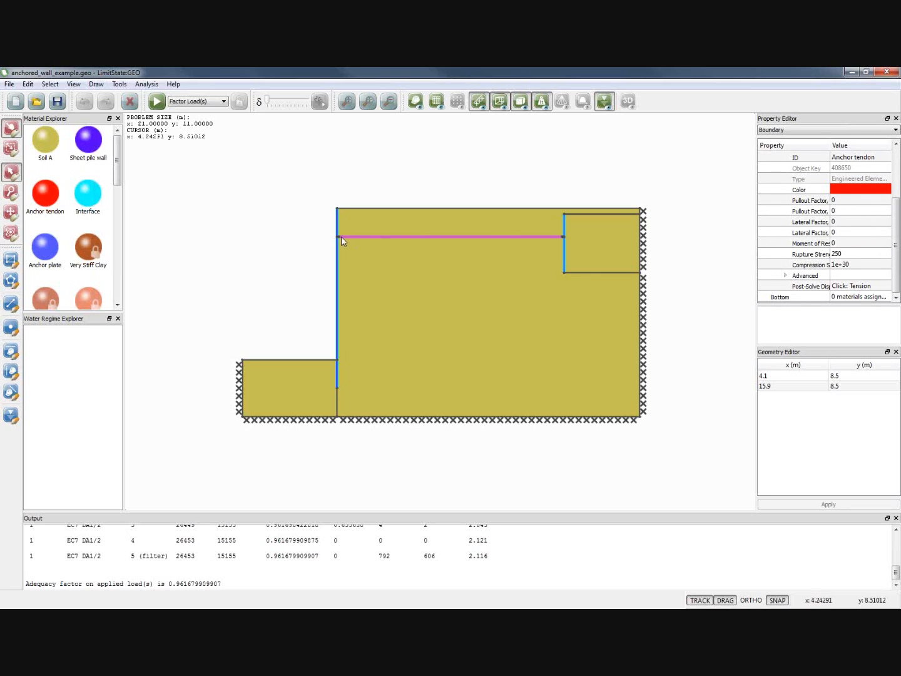
scroll(341, 237, up, 1)
scroll(341, 236, up, 3)
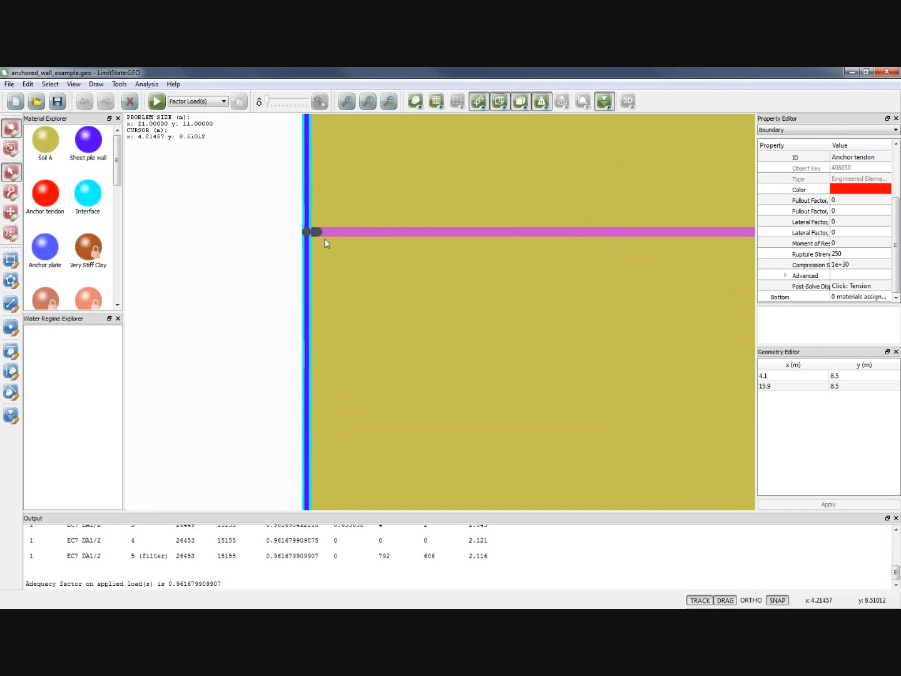
scroll(286, 234, up, 1)
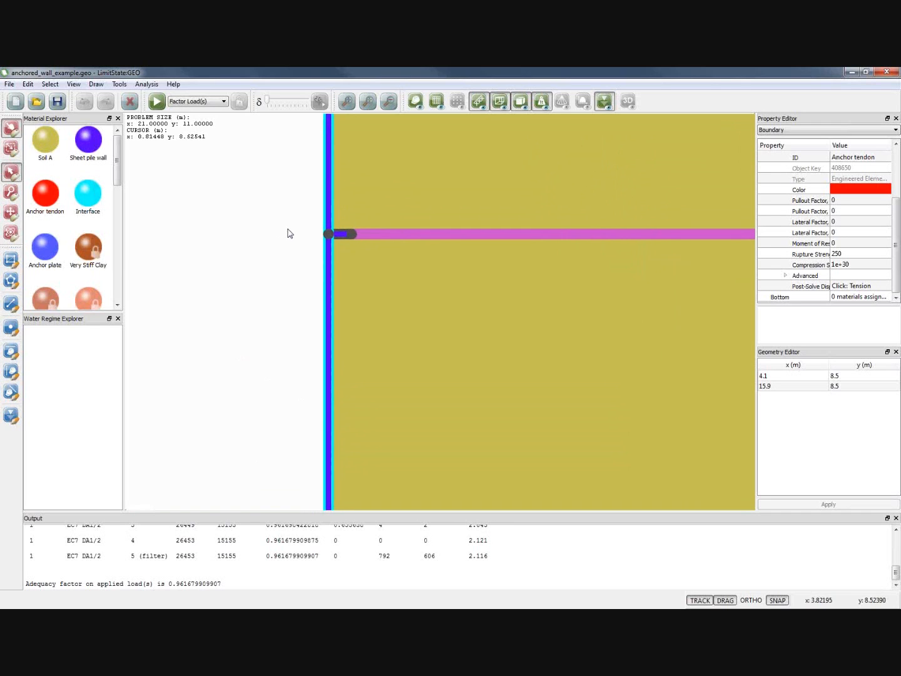
- Examine the tendon's end vertex near the sheet pile wall and the anchor tendon's plastic moment of resistance property
click(351, 234)
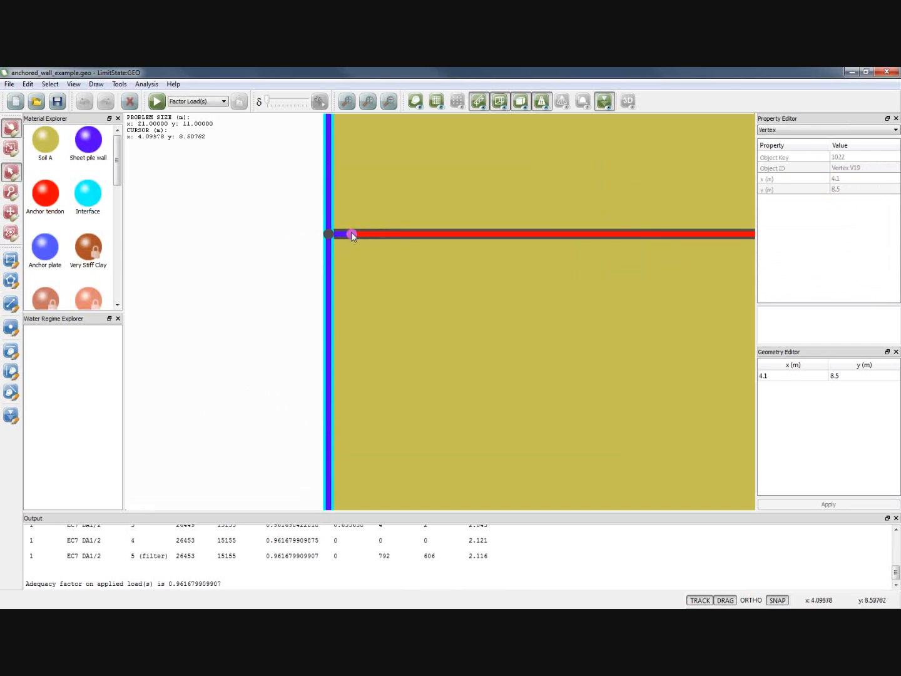
click(374, 237)
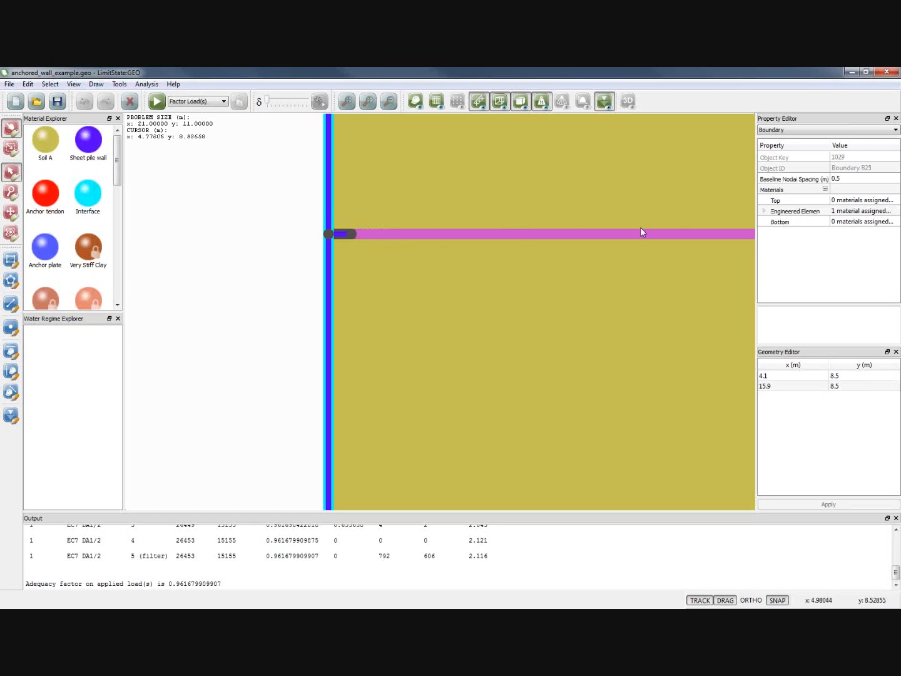
click(764, 211)
click(774, 223)
scroll(776, 225, down, 2)
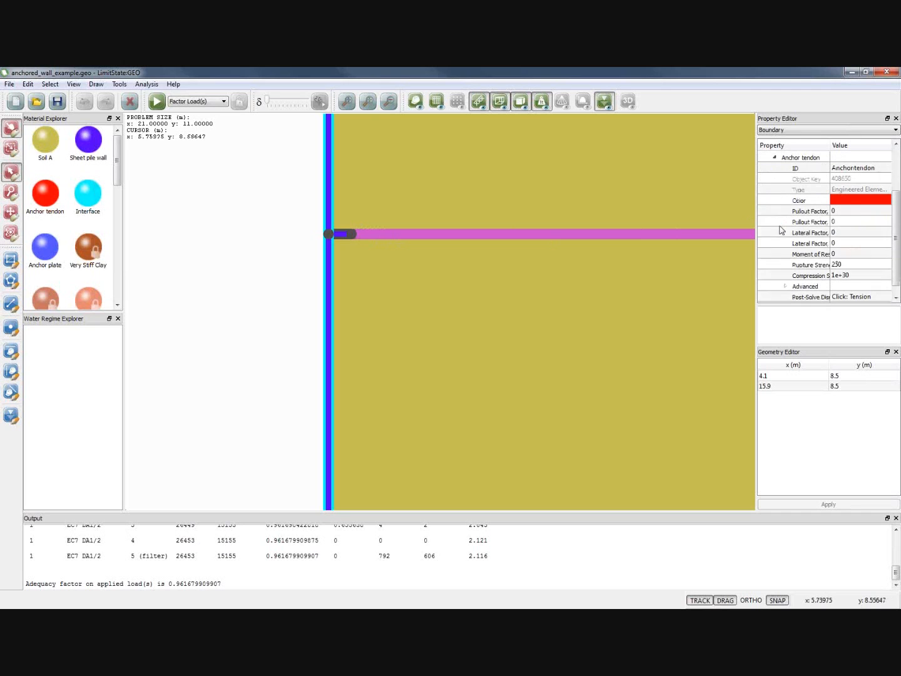
click(832, 254)
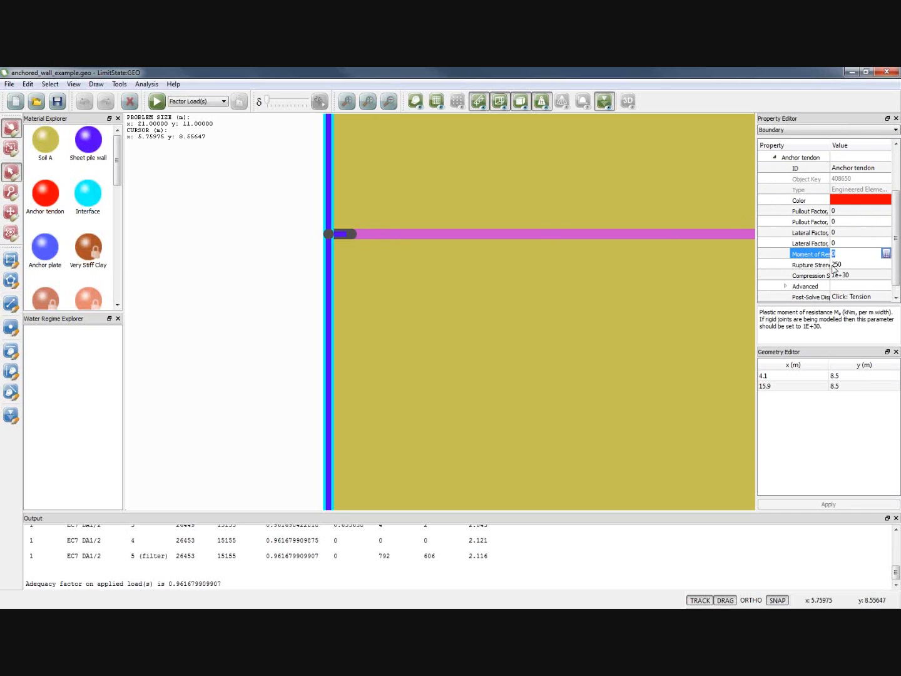
- Inspect the wall joint in turn: the wall vertex, the short connecting stub, its end vertex and the sheet pile segments above and below
click(330, 234)
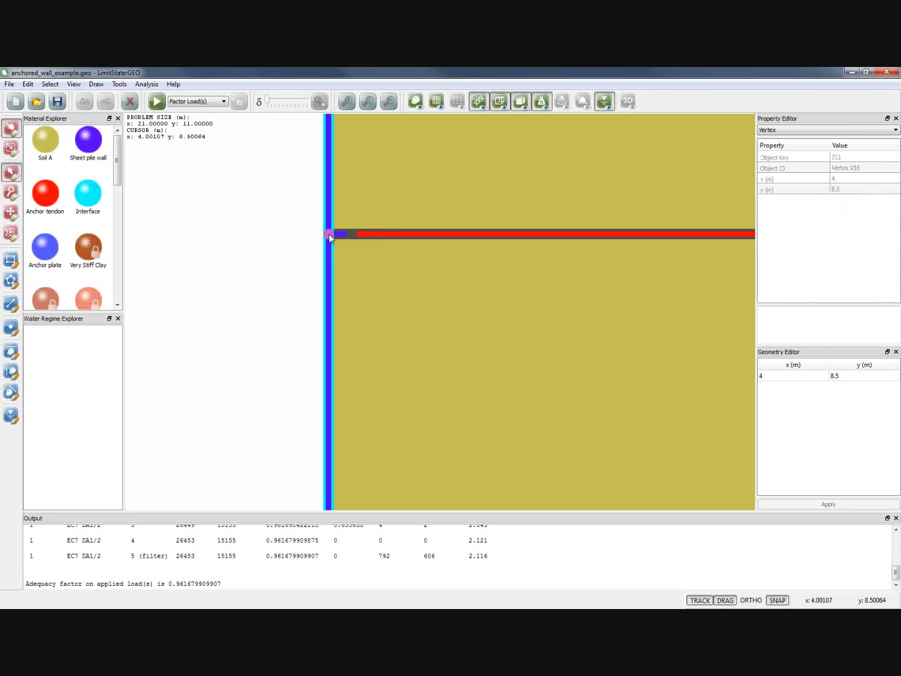
click(341, 234)
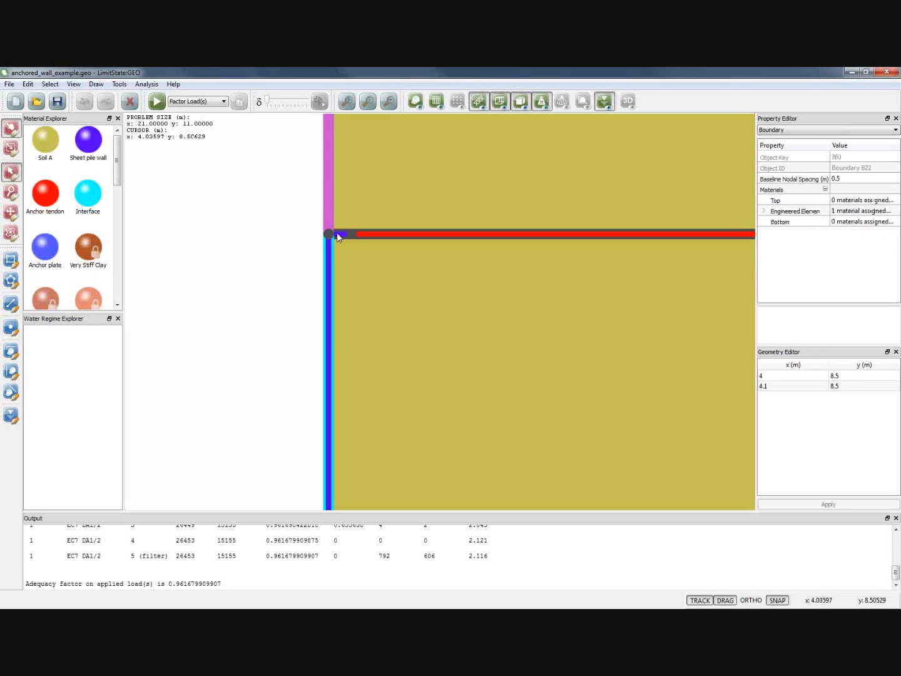
click(351, 233)
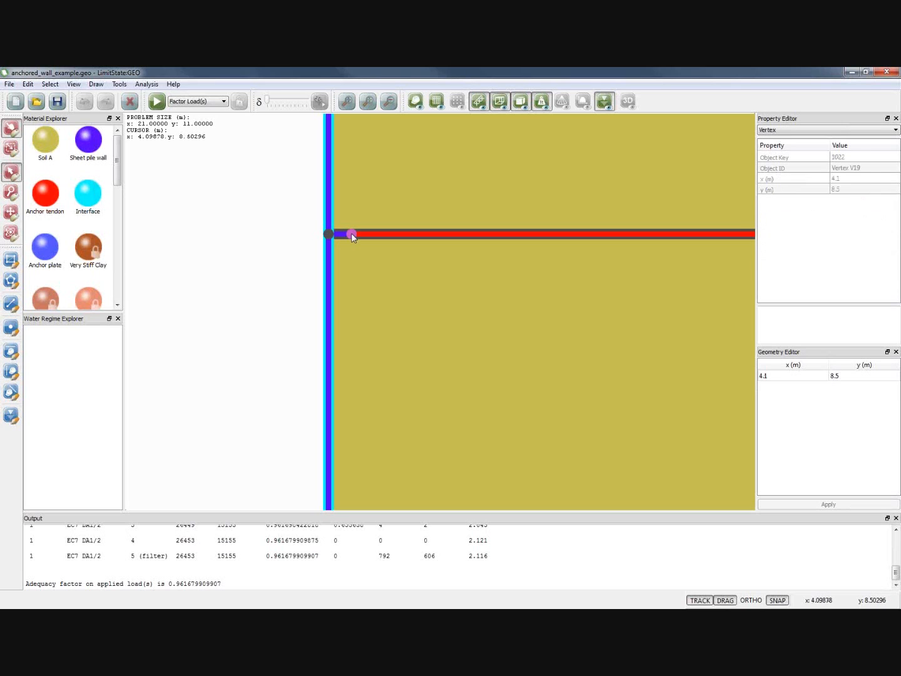
click(329, 195)
click(329, 268)
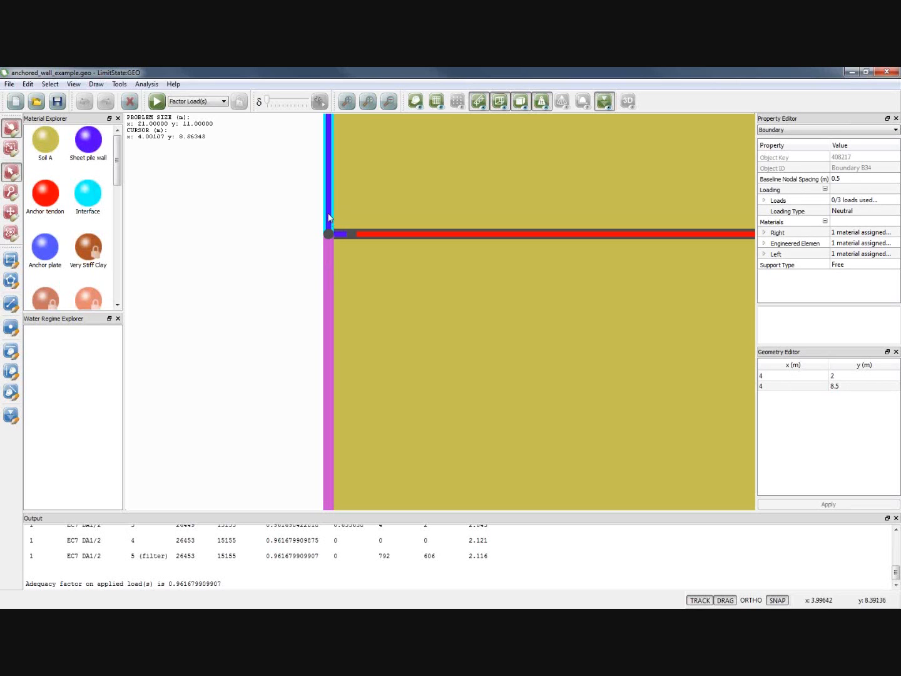
click(330, 183)
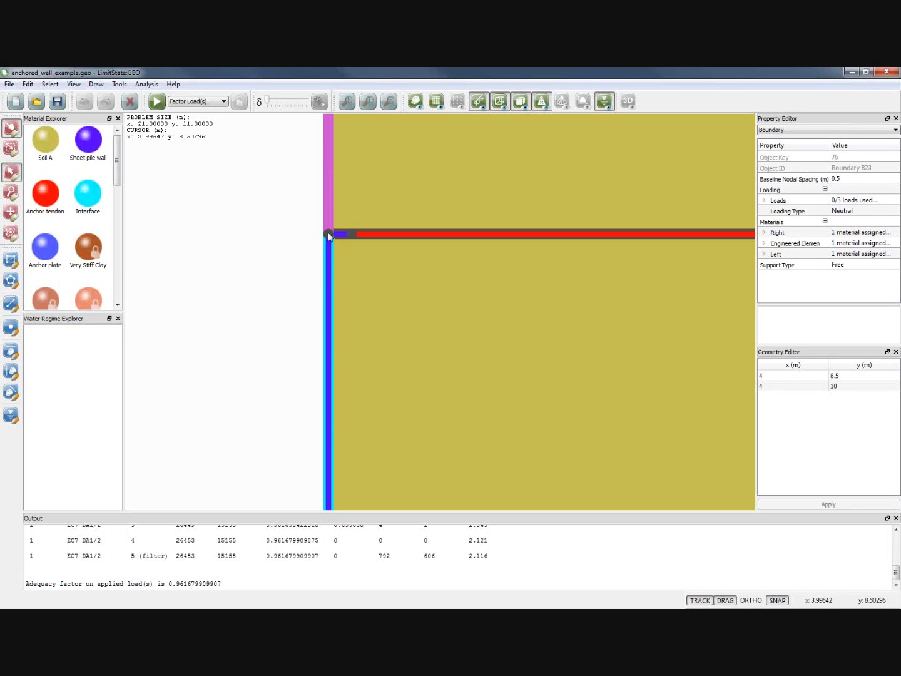
click(351, 234)
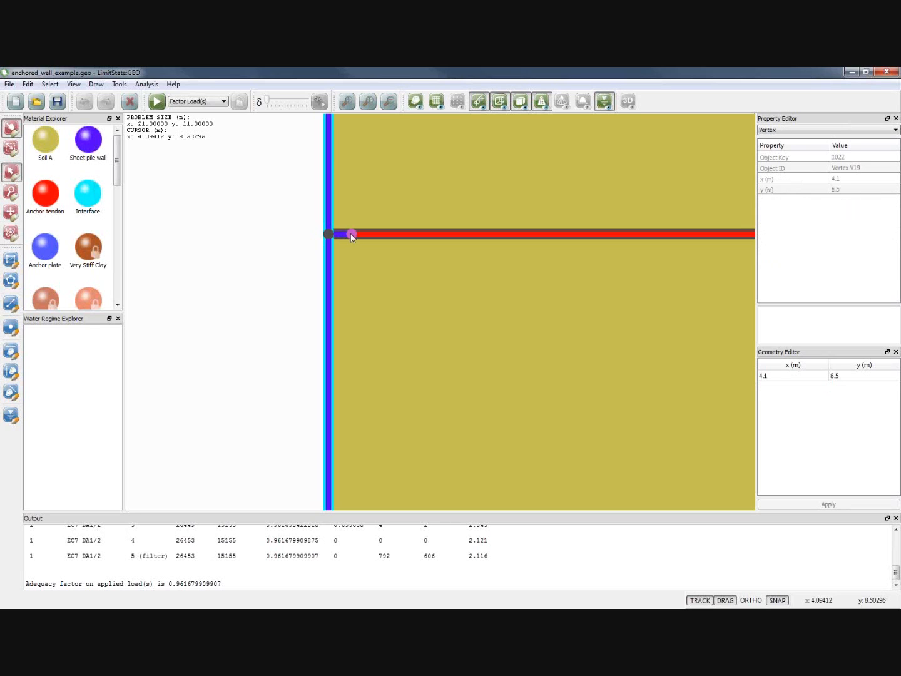
- Examine up close the short stub that connects the anchor tendon to the anchor plate
click(347, 101)
scroll(562, 236, up, 4)
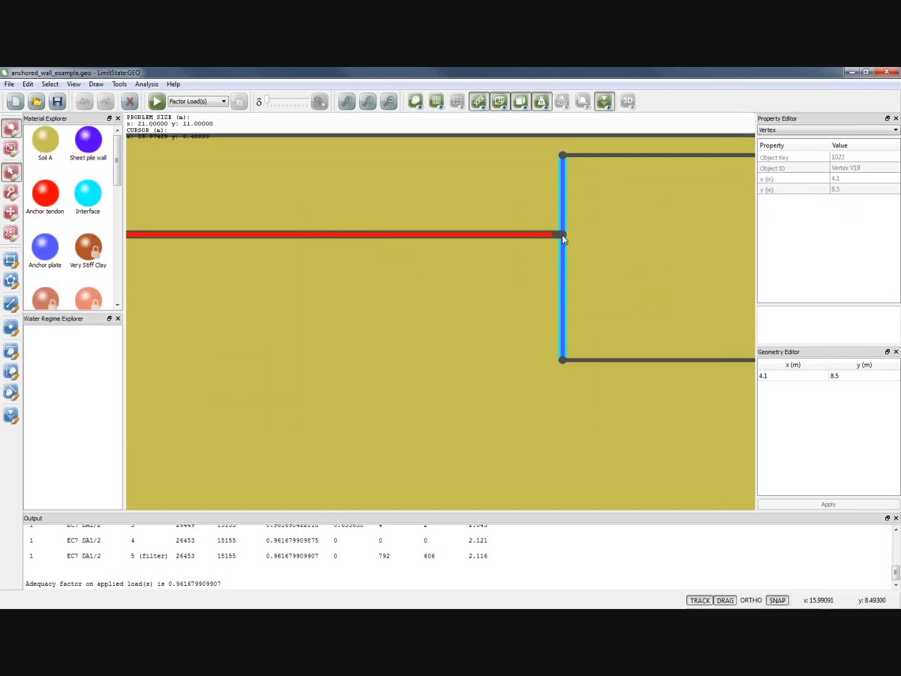
scroll(560, 234, up, 1)
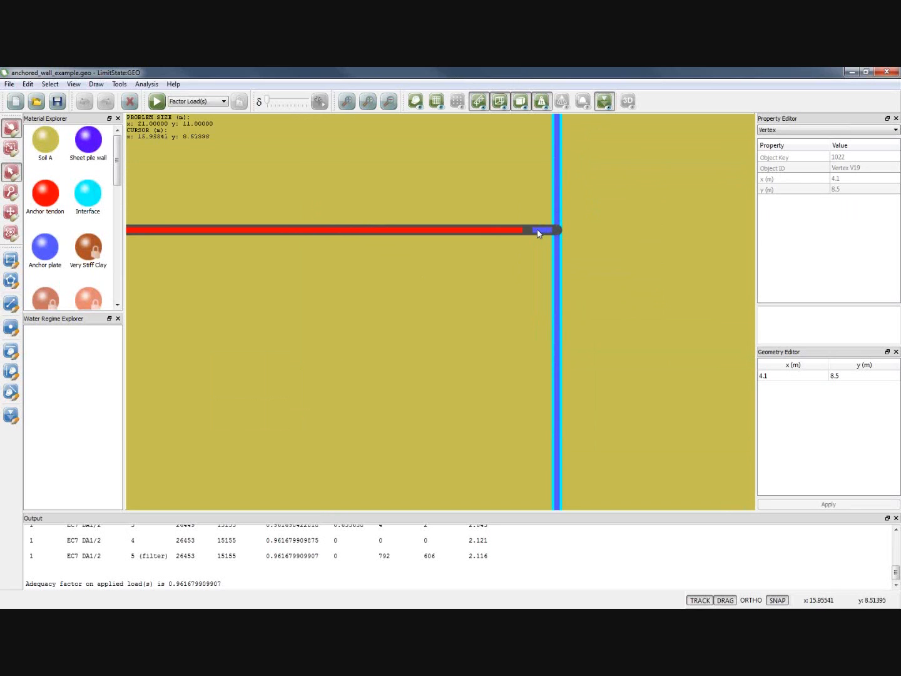
click(543, 231)
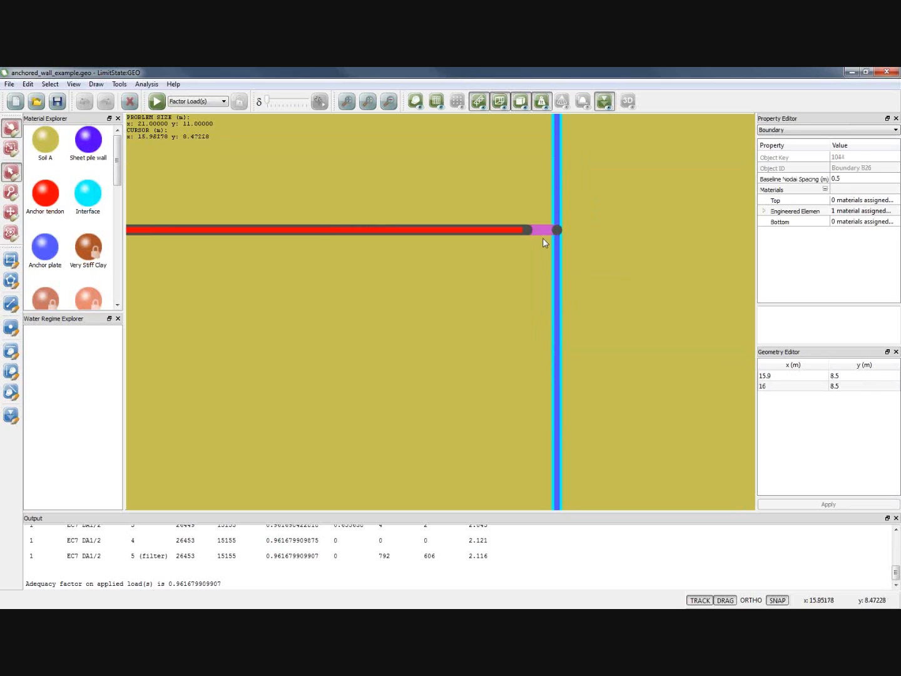
- Select the anchor plate's two segments and its connecting stub, enable Ortho and move them horizontally towards the wall to roughly half the tendon length
click(347, 102)
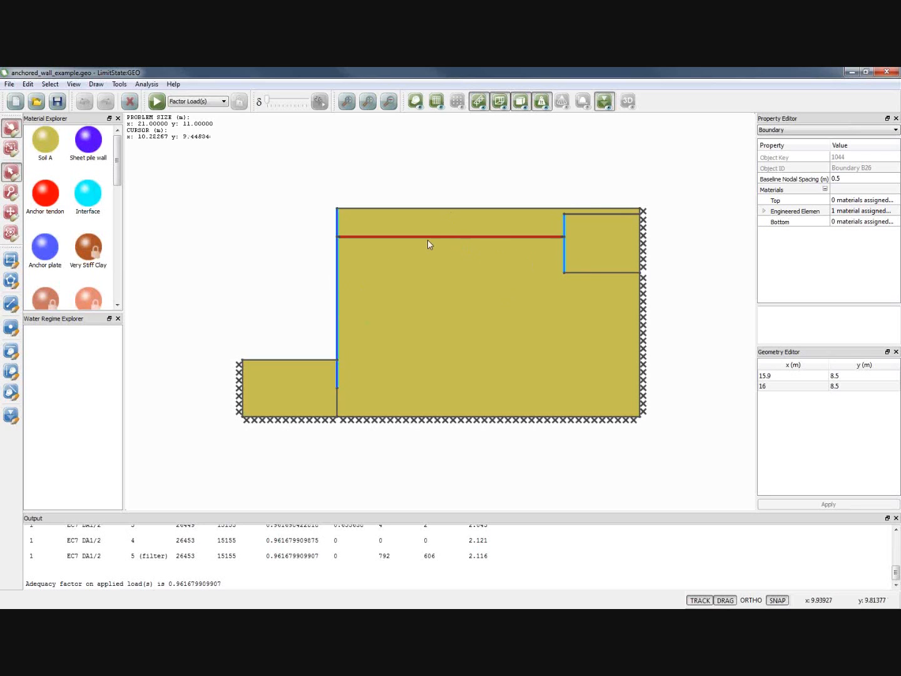
scroll(566, 249, up, 2)
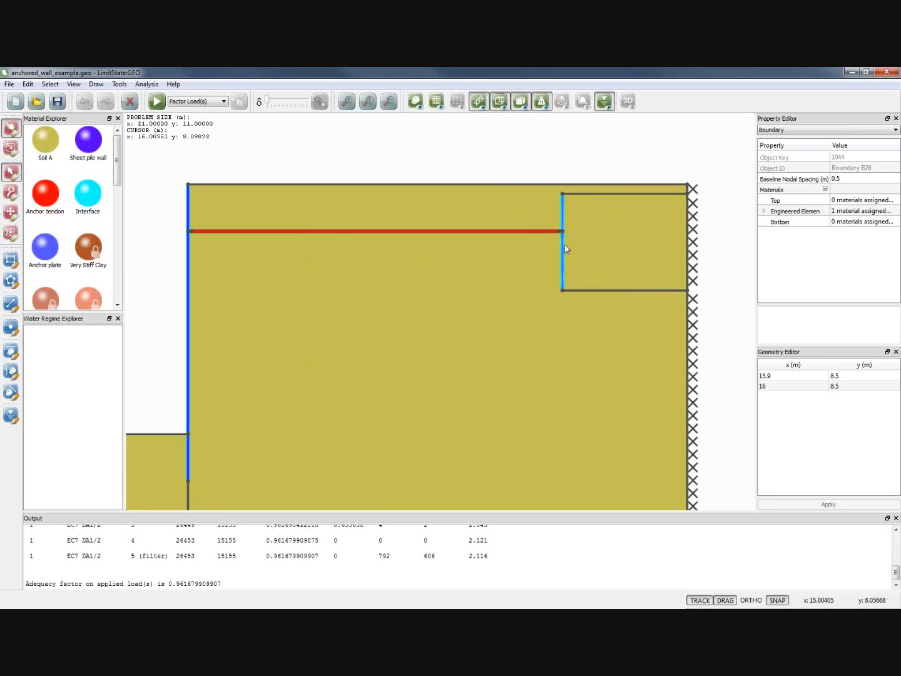
scroll(566, 250, up, 2)
scroll(550, 150, up, 1)
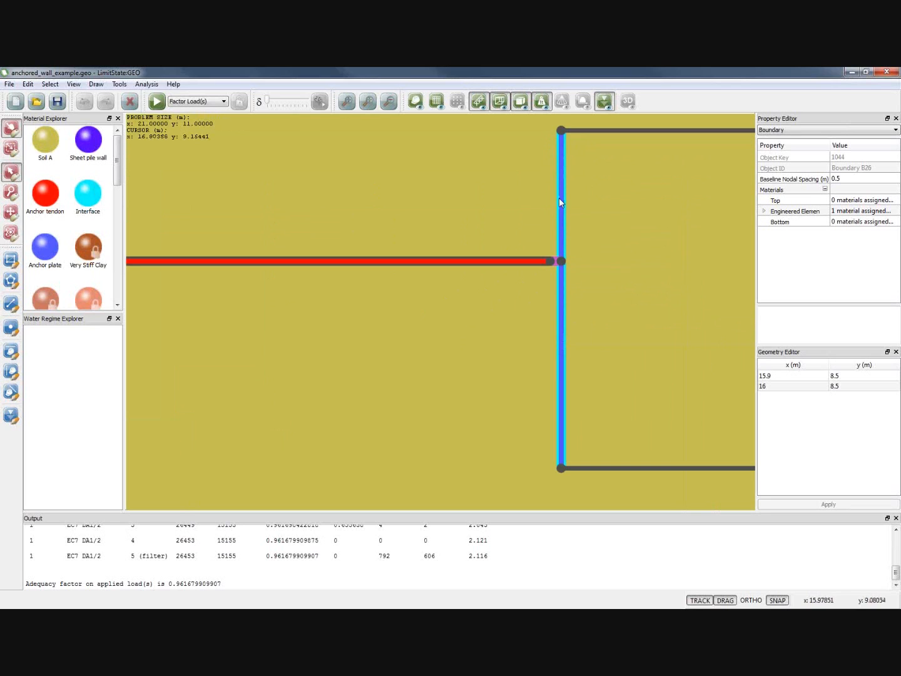
scroll(559, 199, up, 2)
click(558, 263)
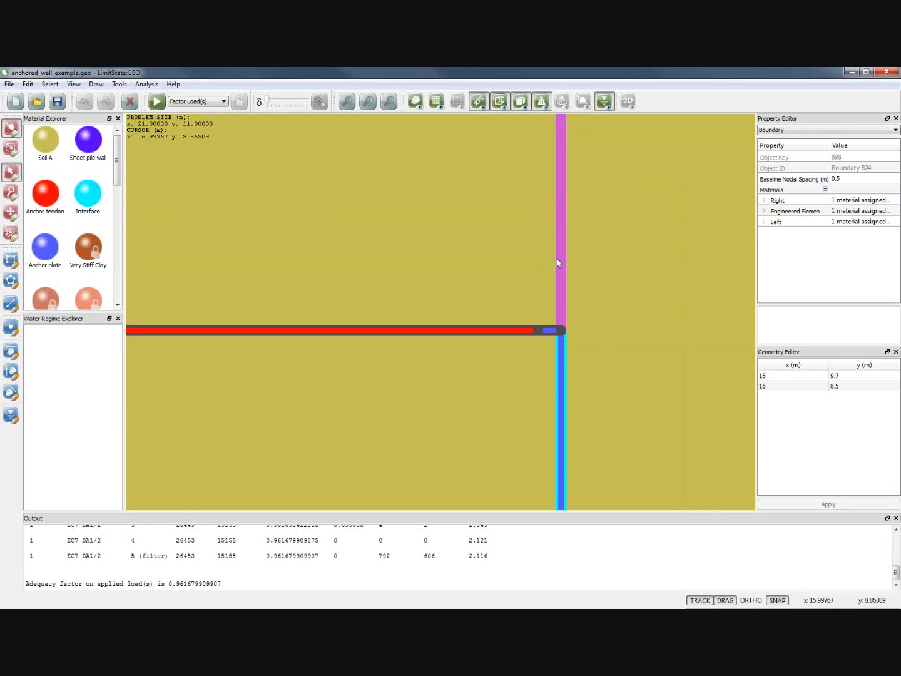
shift+click(565, 394)
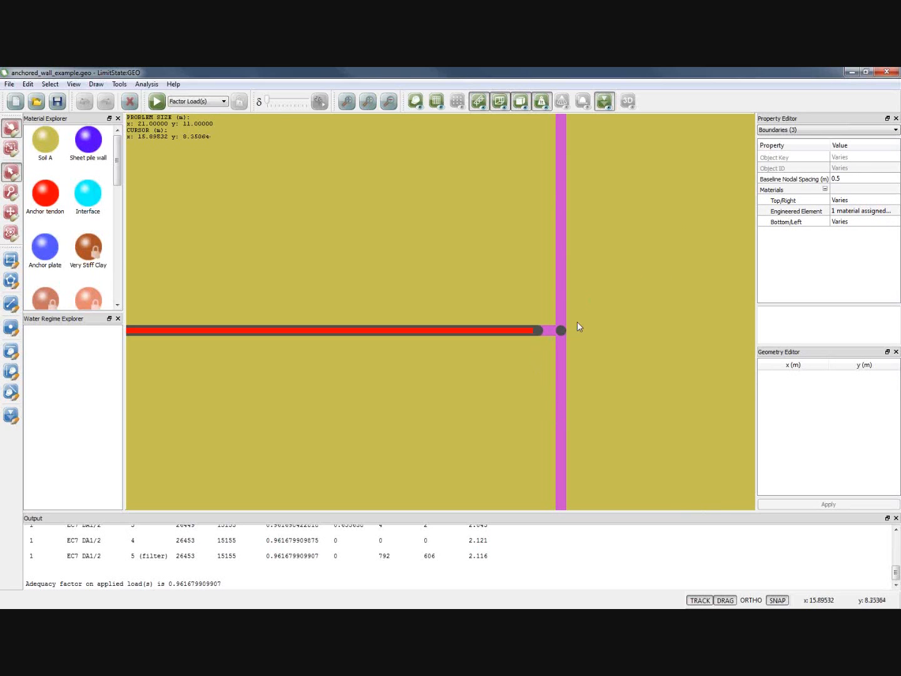
scroll(586, 340, down, 3)
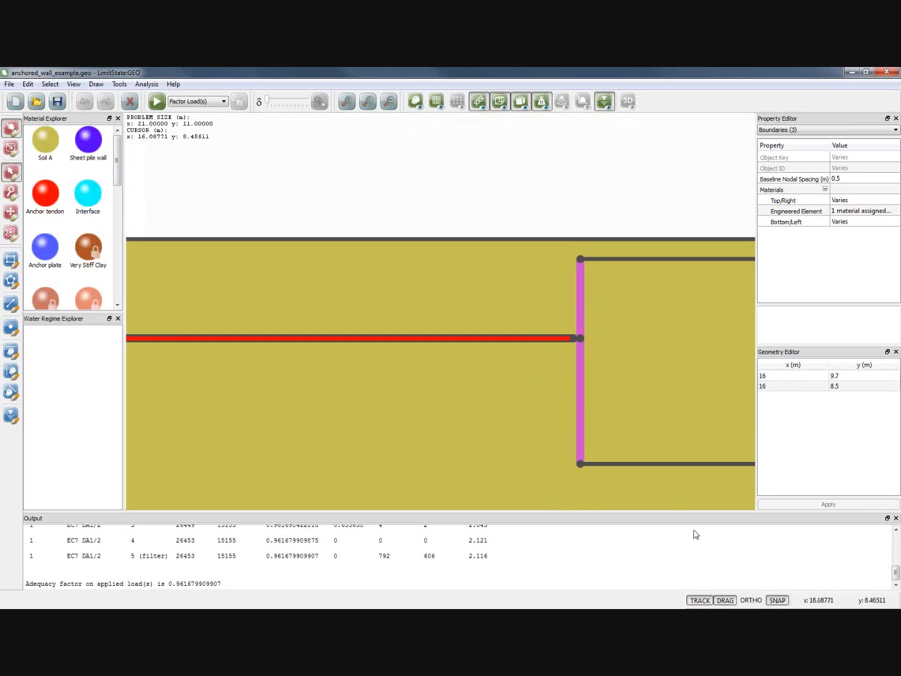
click(750, 601)
drag(580, 396, 290, 386)
click(345, 103)
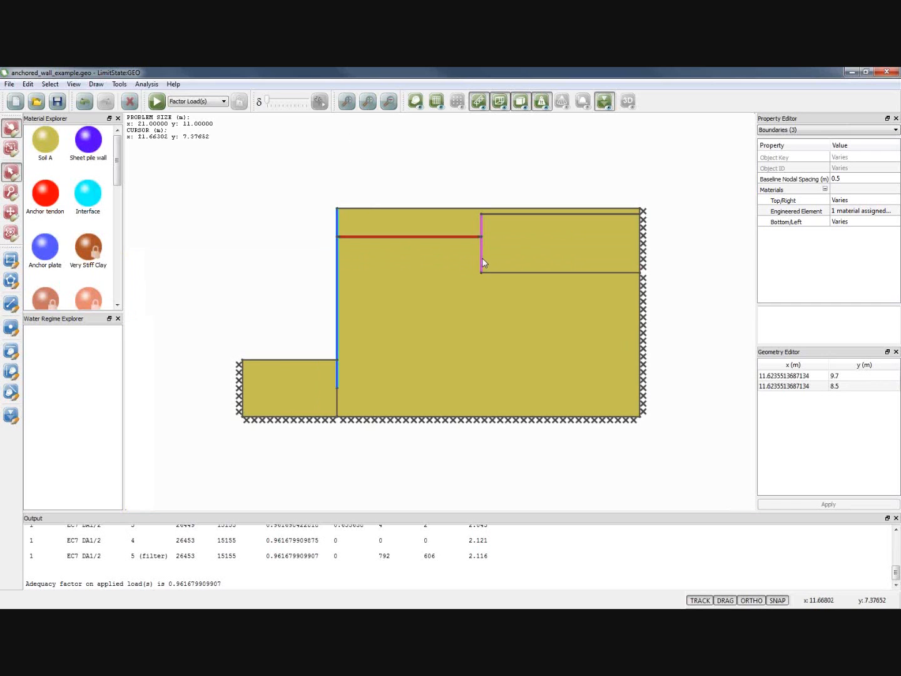
drag(483, 263, 446, 264)
click(252, 215)
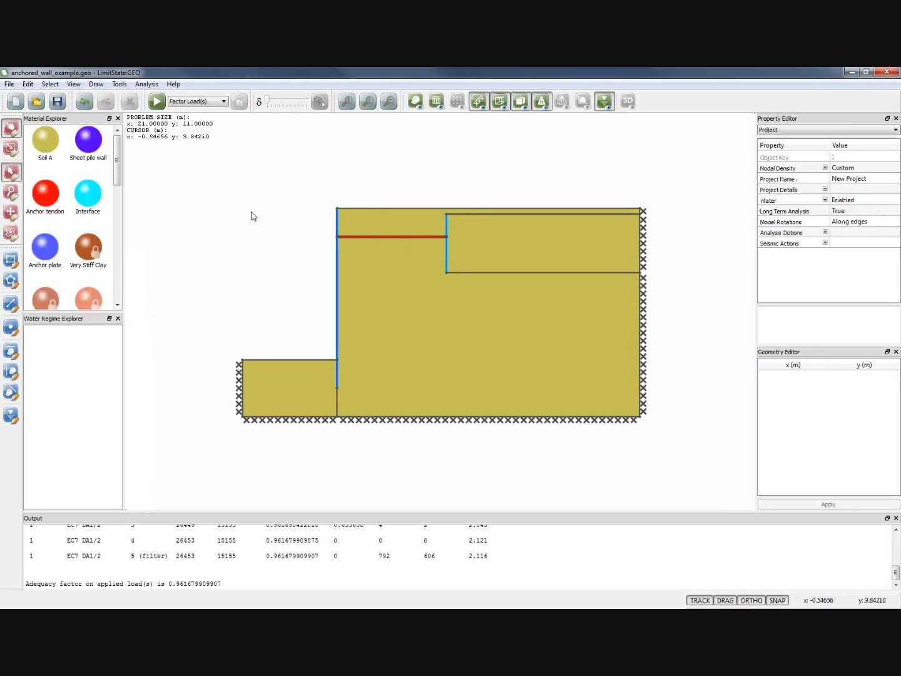
- Solve the anchored wall model with the shortened tendon, accepting the diagnostics, and unlock the project
click(157, 101)
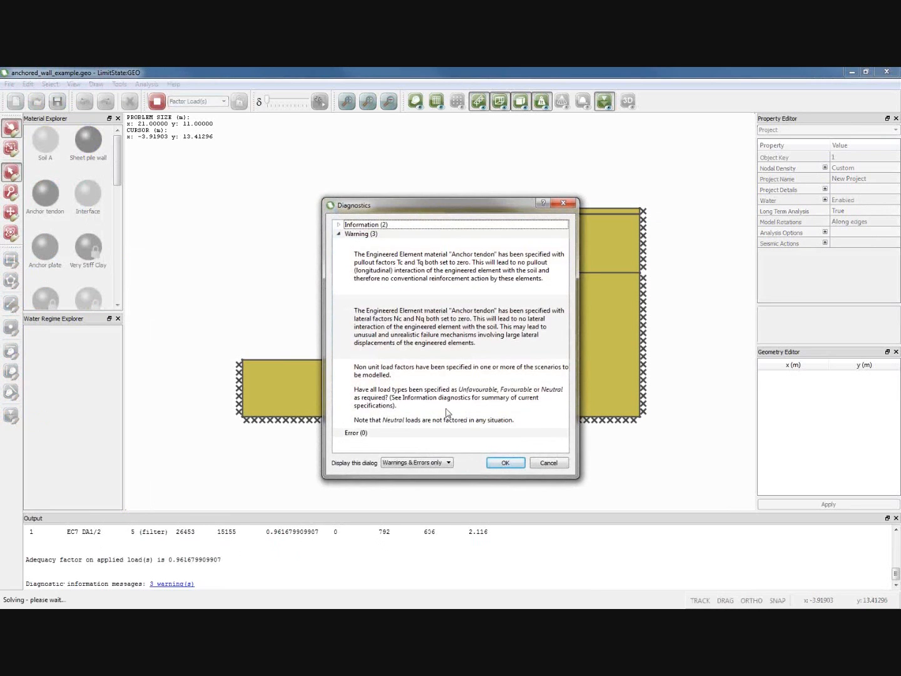
click(501, 464)
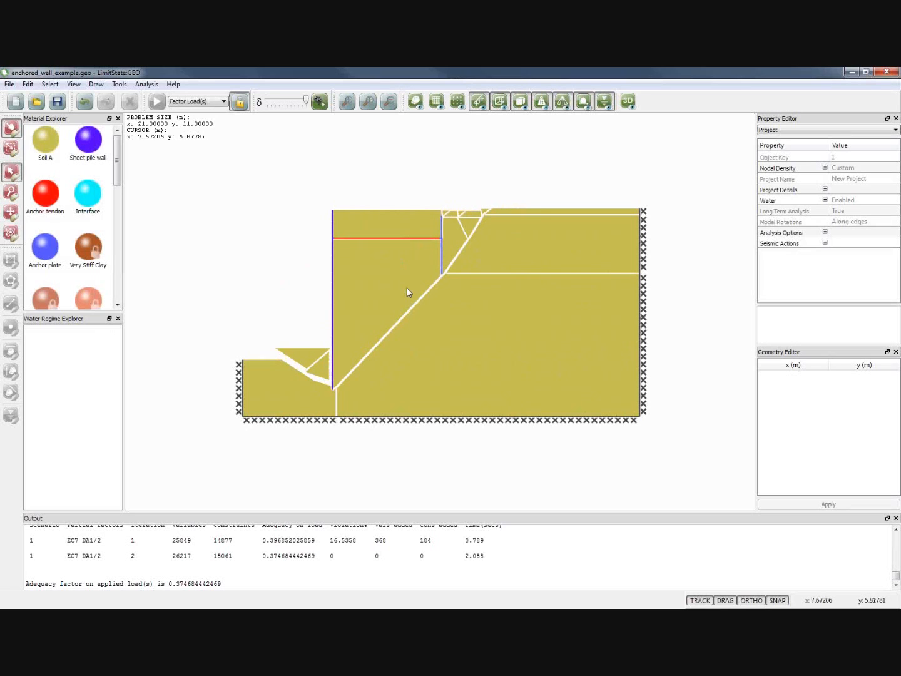
click(239, 102)
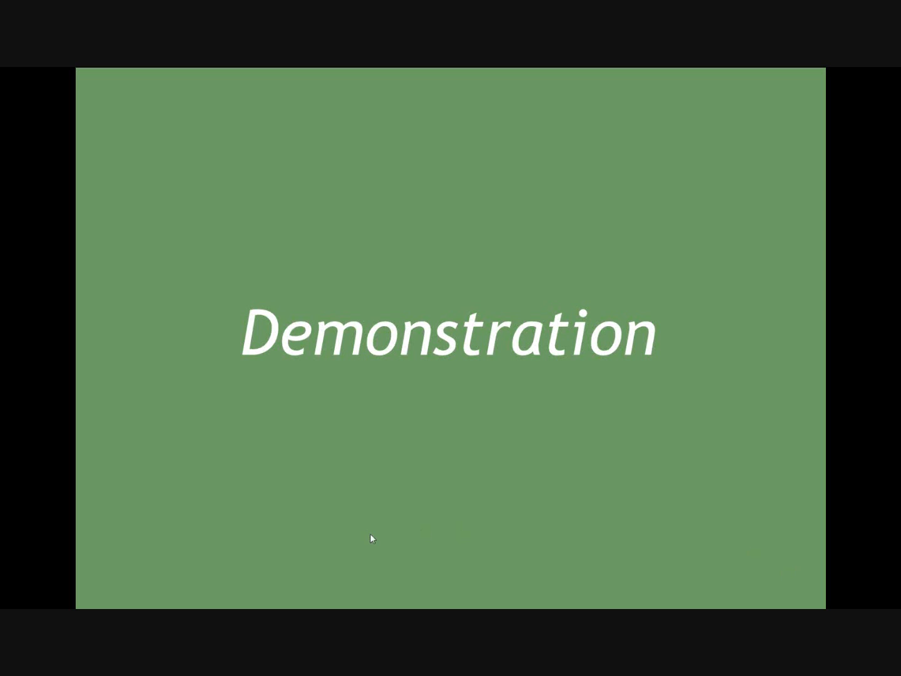
click(369, 533)
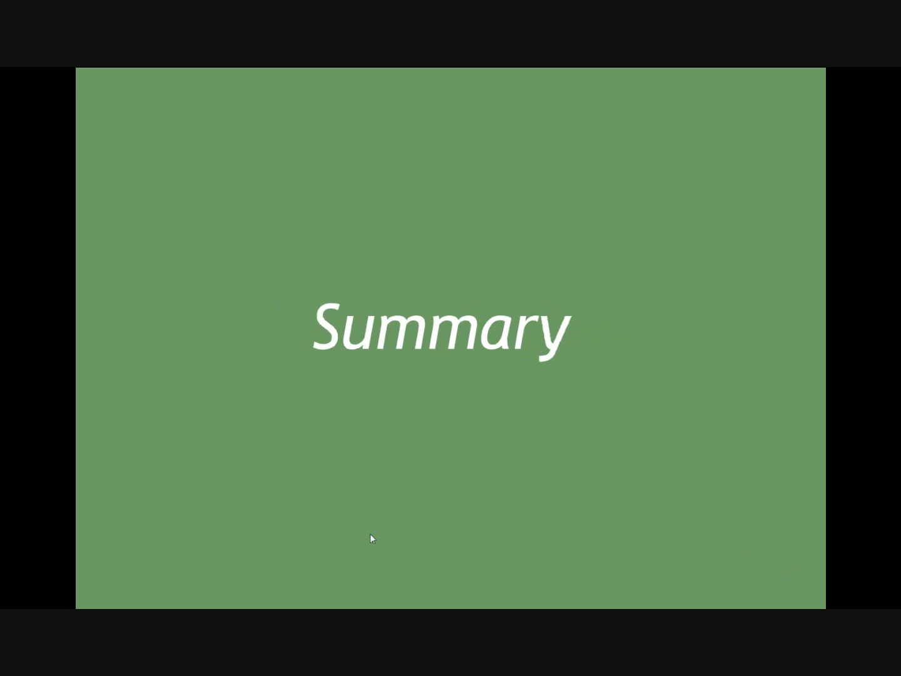
click(370, 533)
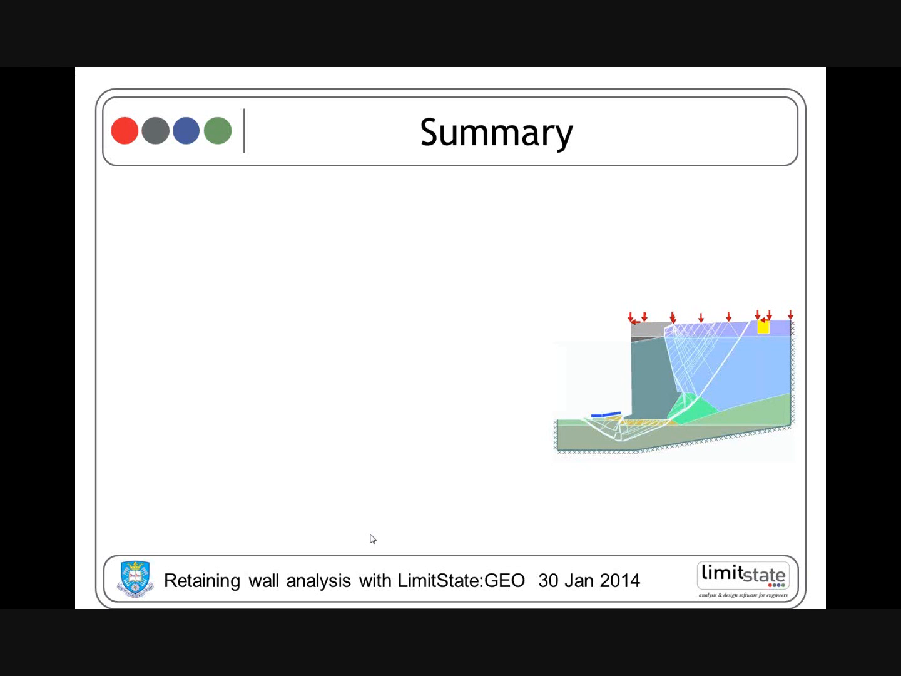
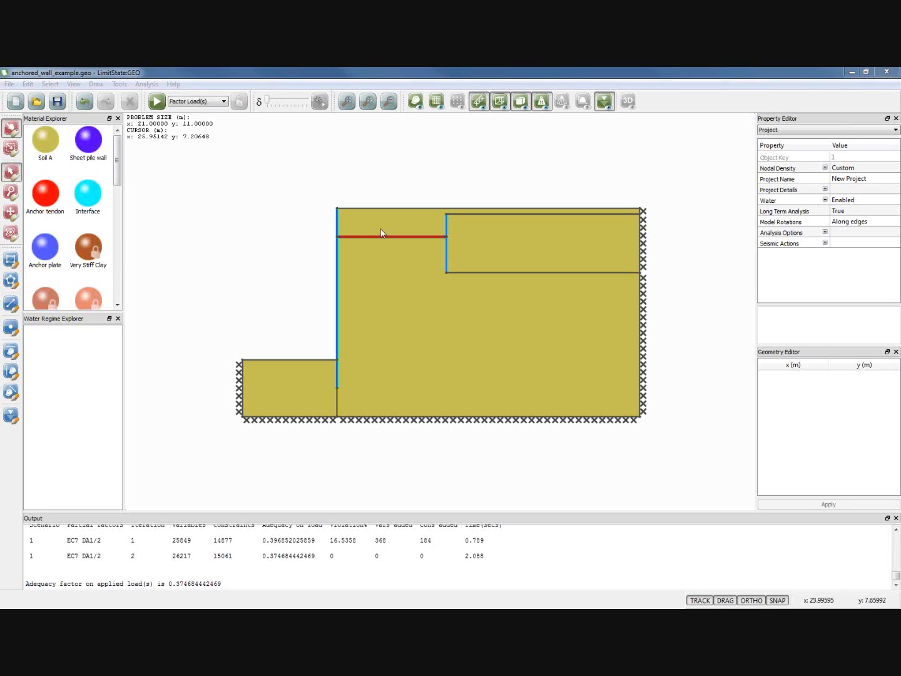
- Close LimitState:GEO without saving the changes to the anchored wall project
click(9, 84)
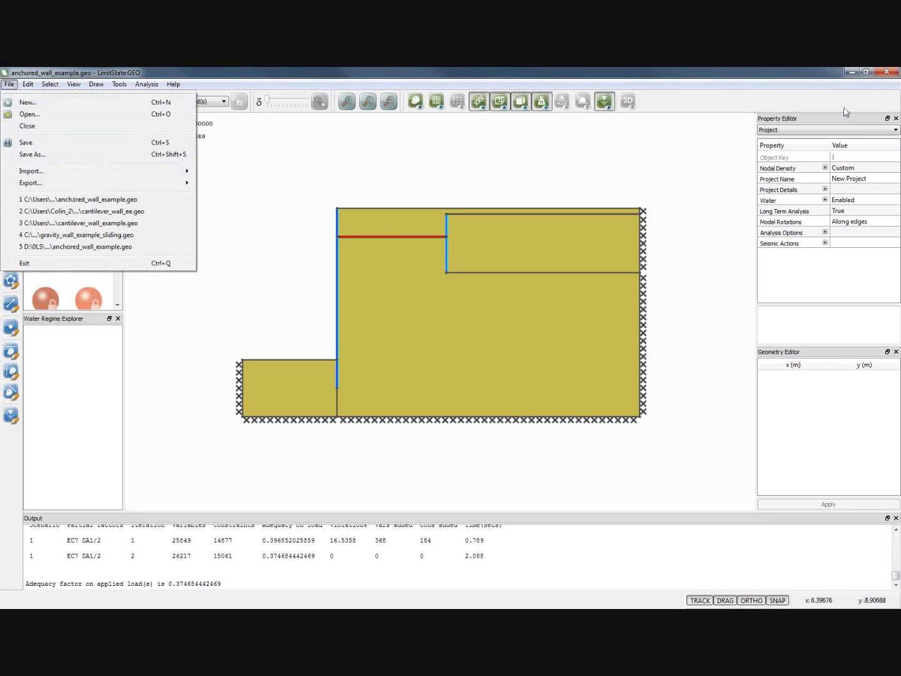
click(881, 77)
click(887, 76)
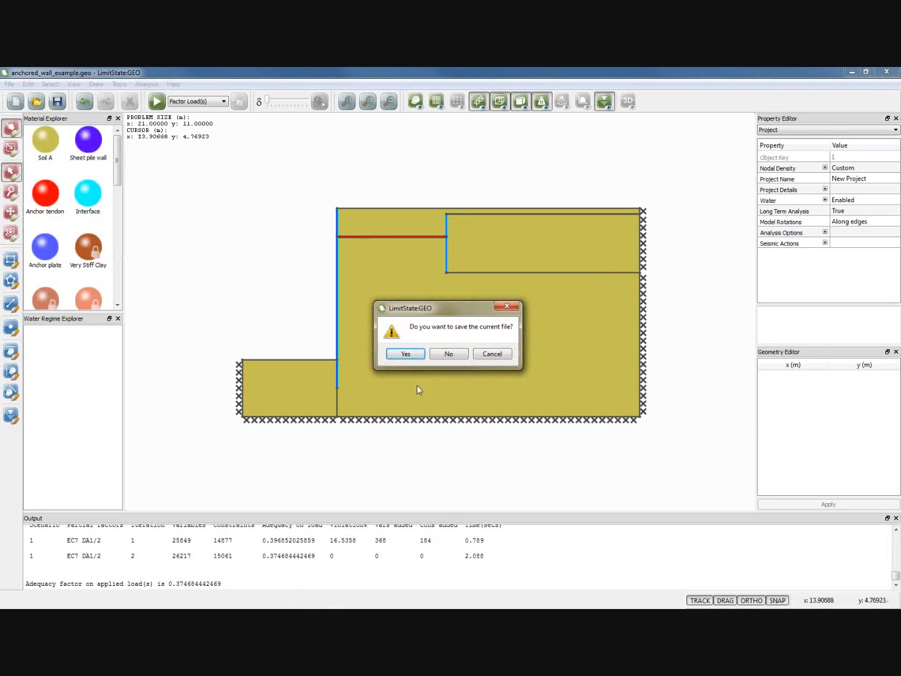
click(445, 355)
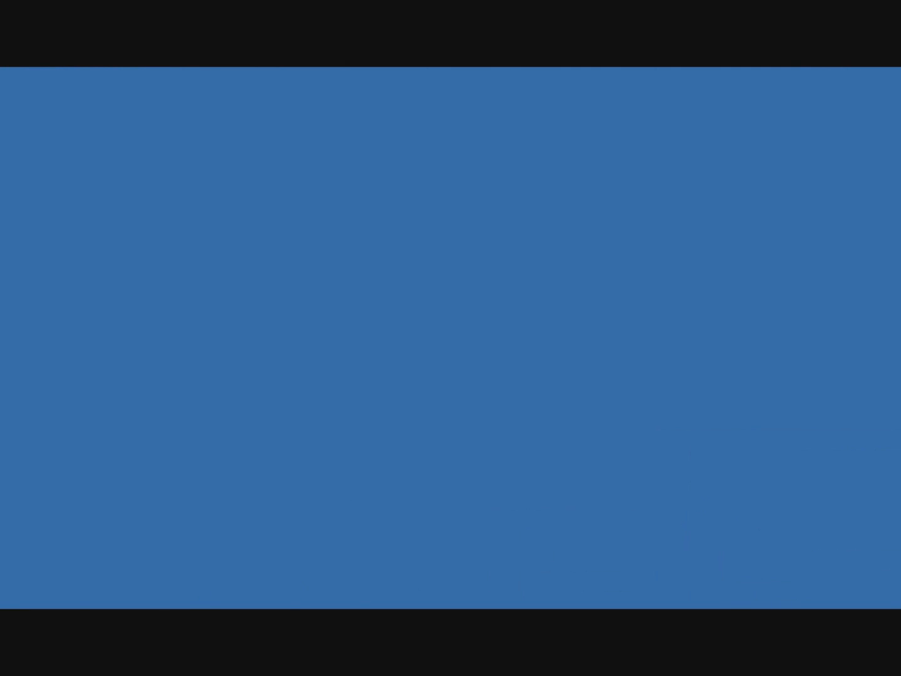
- Relaunch LimitState:GEO, dismiss the licence notice and open the recent project gravity_wall_example_sliding.geo
click(14, 618)
click(53, 308)
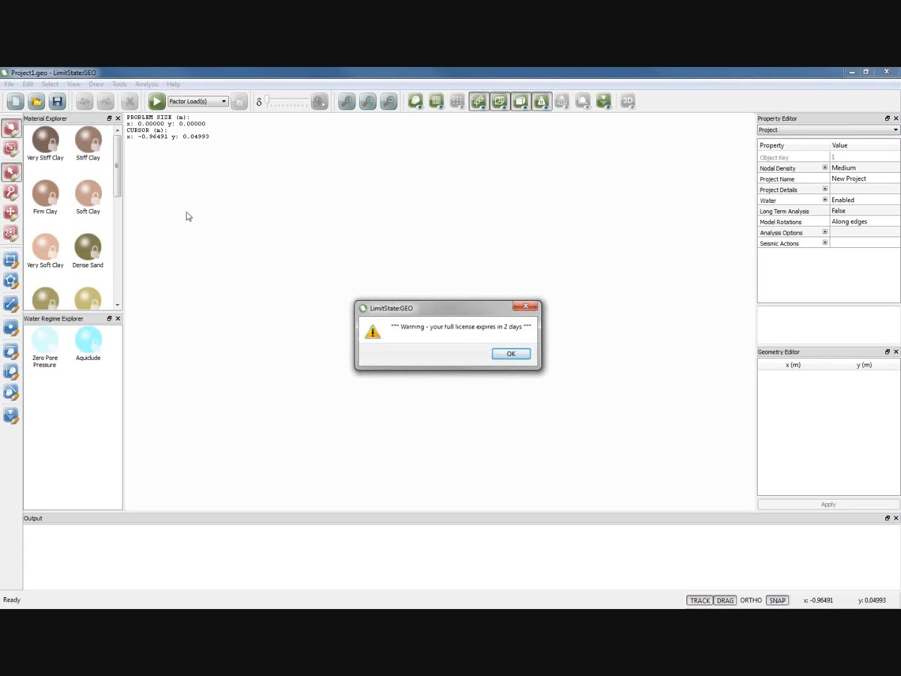
click(514, 356)
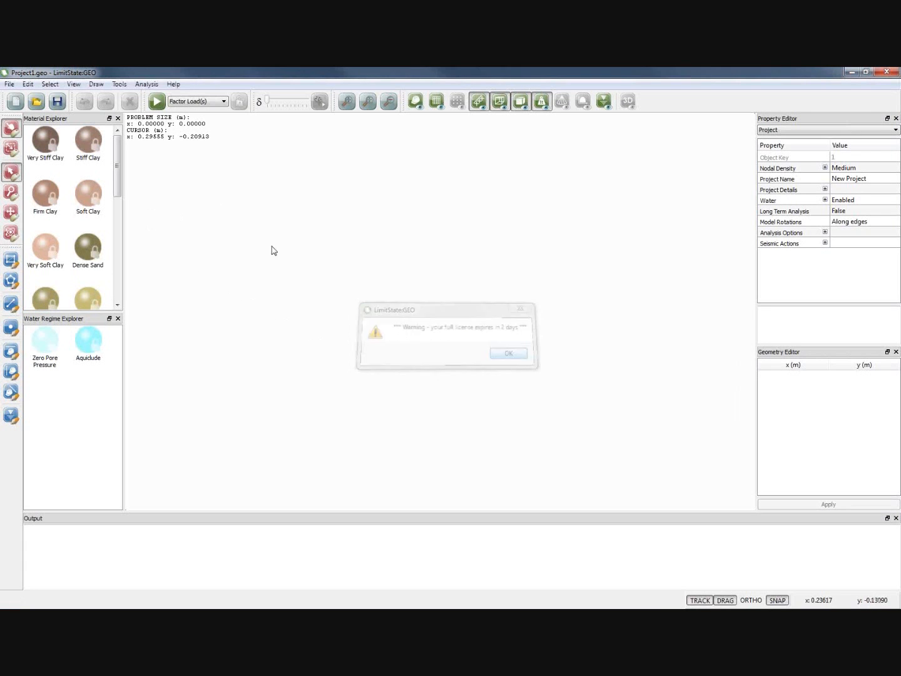
click(8, 84)
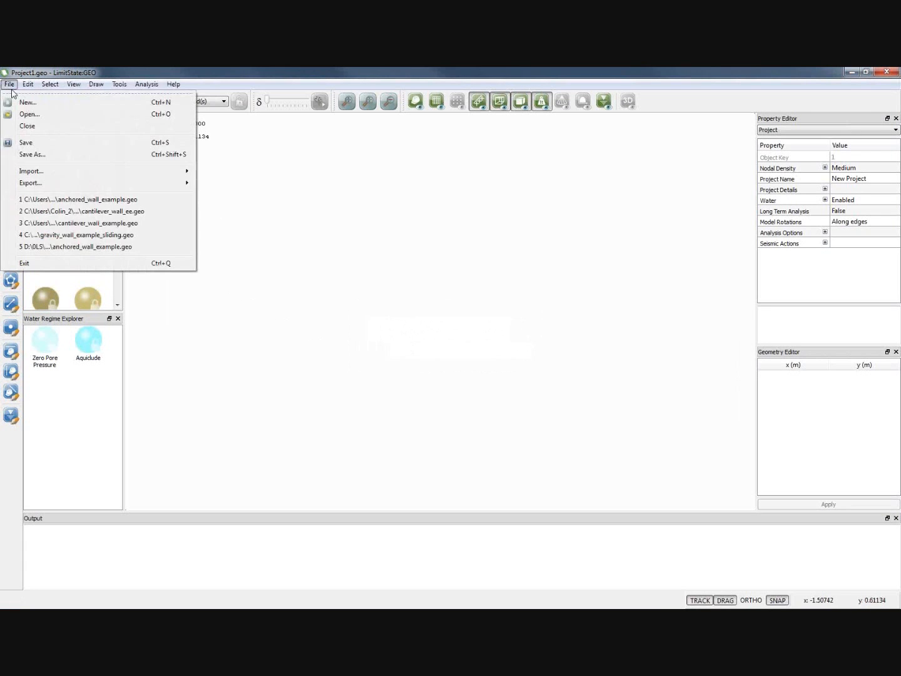
click(72, 234)
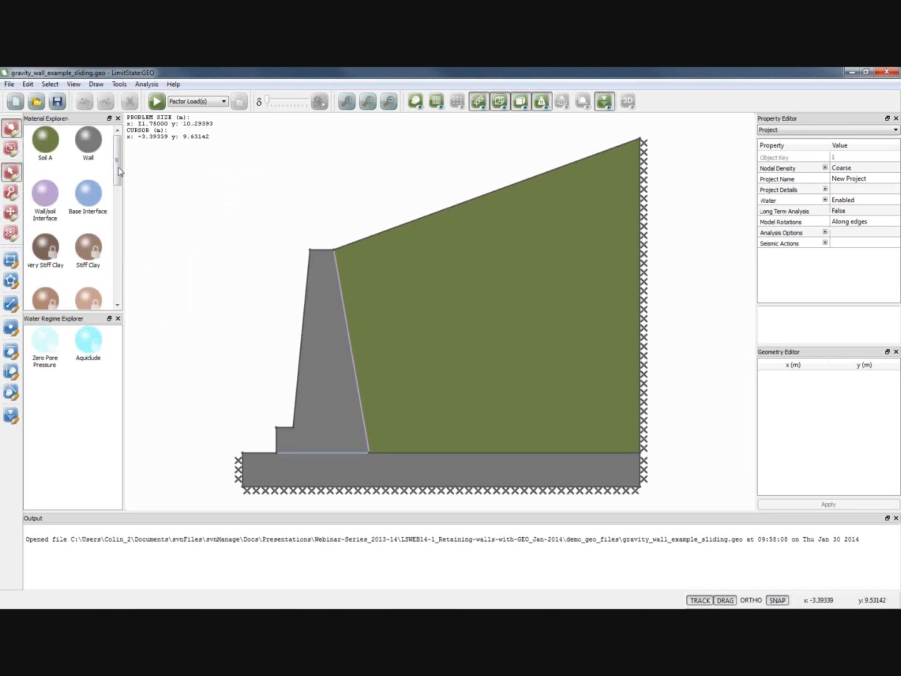
- Assign the Soft Clay material to the foundation layer beneath the gravity wall and solve the model
mouse_move(118, 173)
mouse_down()
mouse_move(116, 238)
mouse_move(120, 165)
mouse_move(119, 192)
mouse_up()
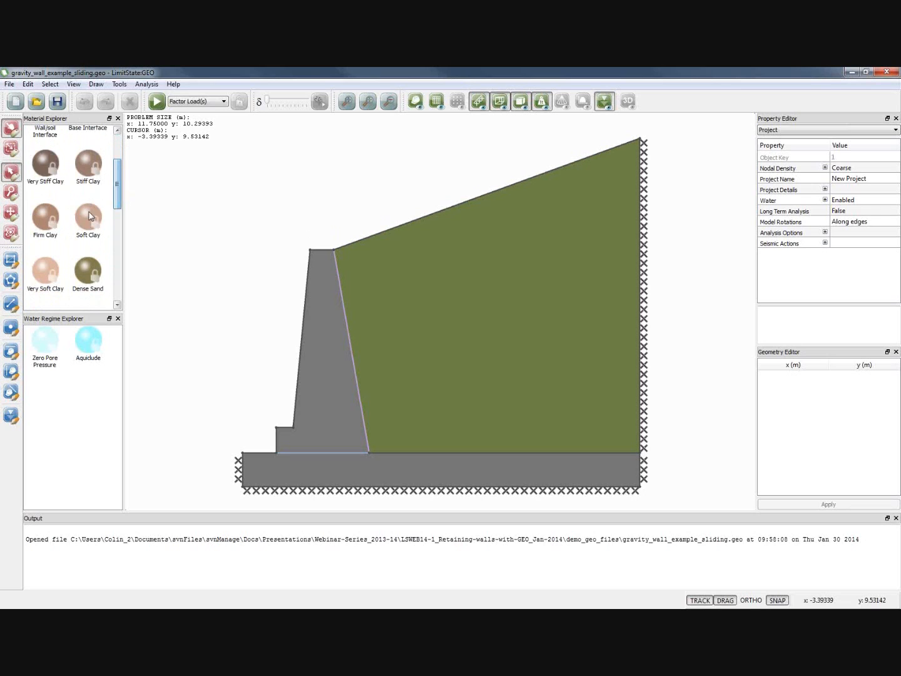
click(369, 476)
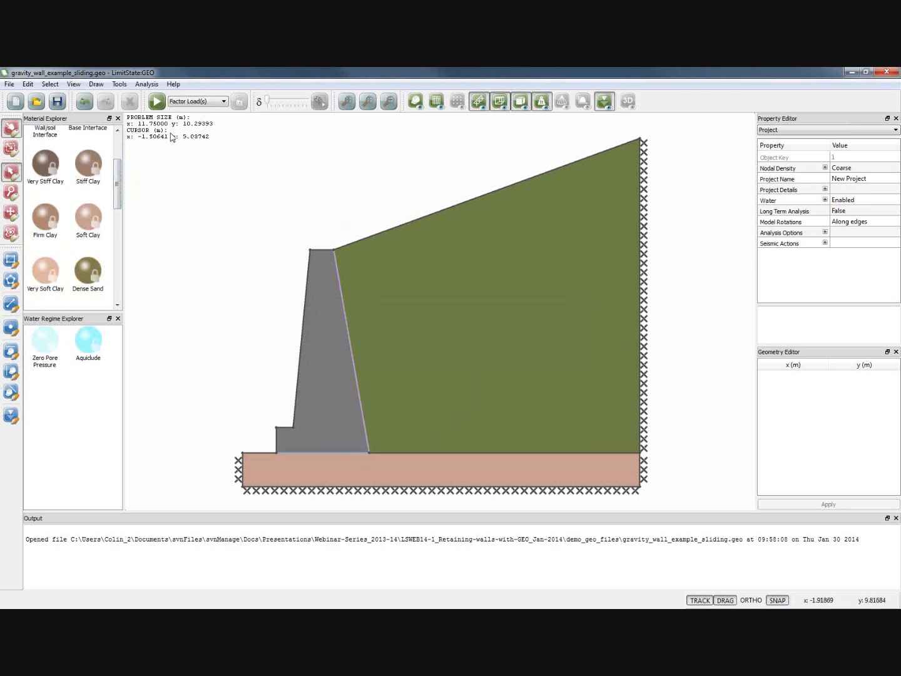
click(157, 106)
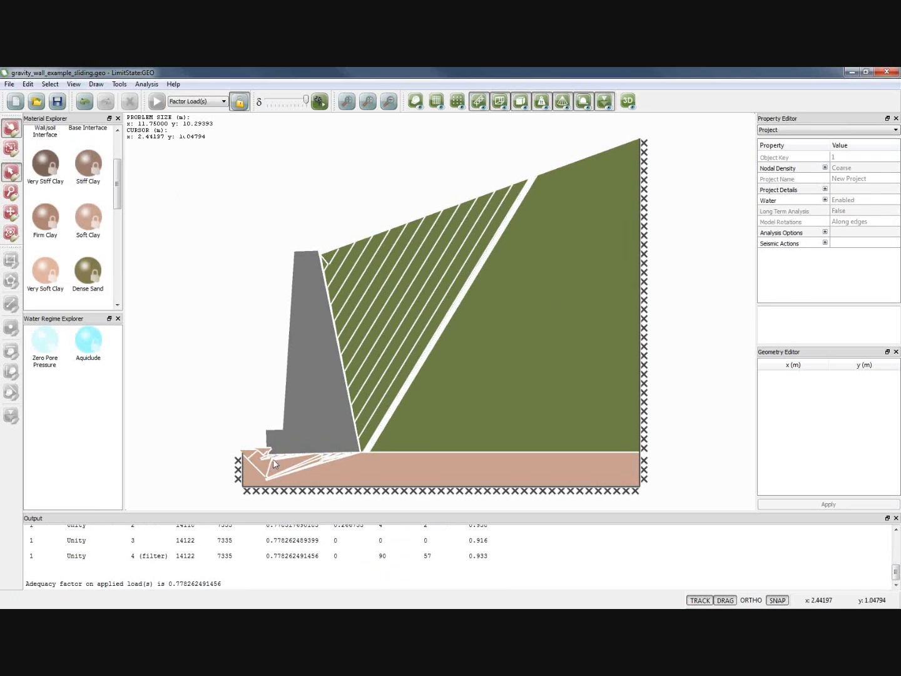
- Select the gravity wall block and examine the normal and shear stresses along its base and the failure mechanism in the clay
click(307, 425)
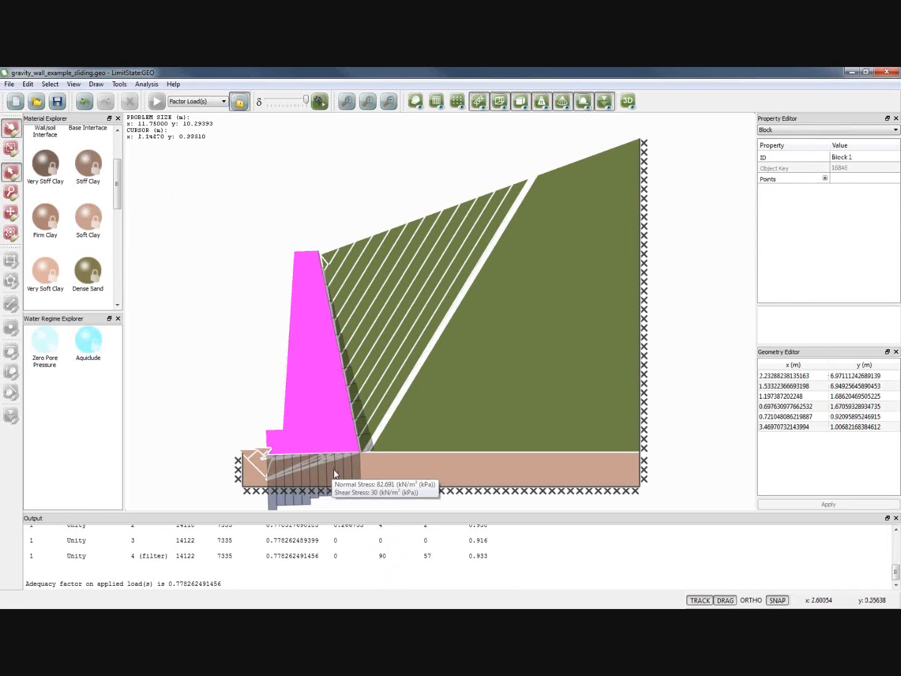
scroll(332, 469, down, 1)
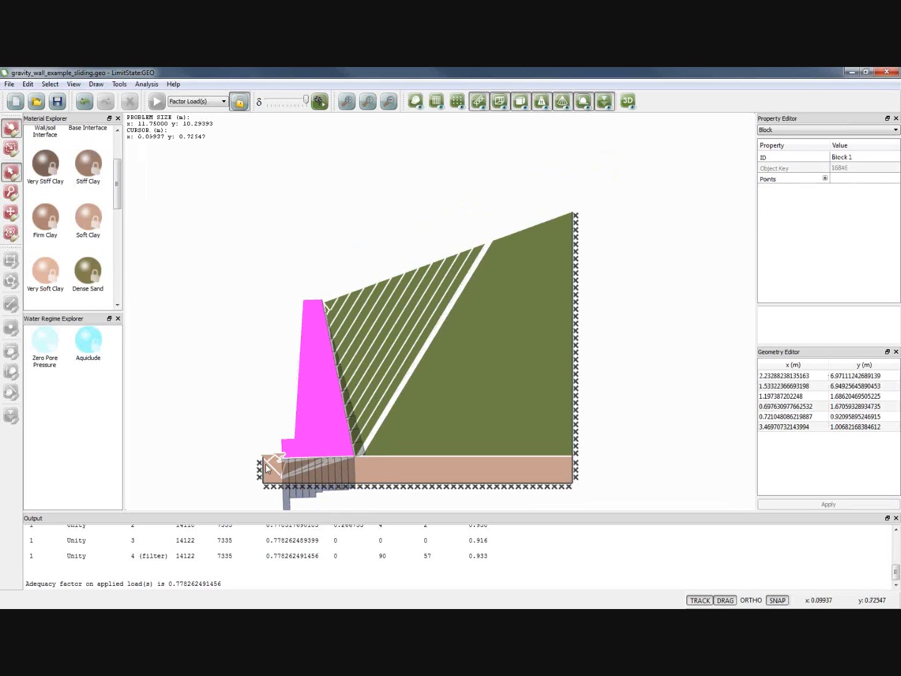
mouse_move(308, 473)
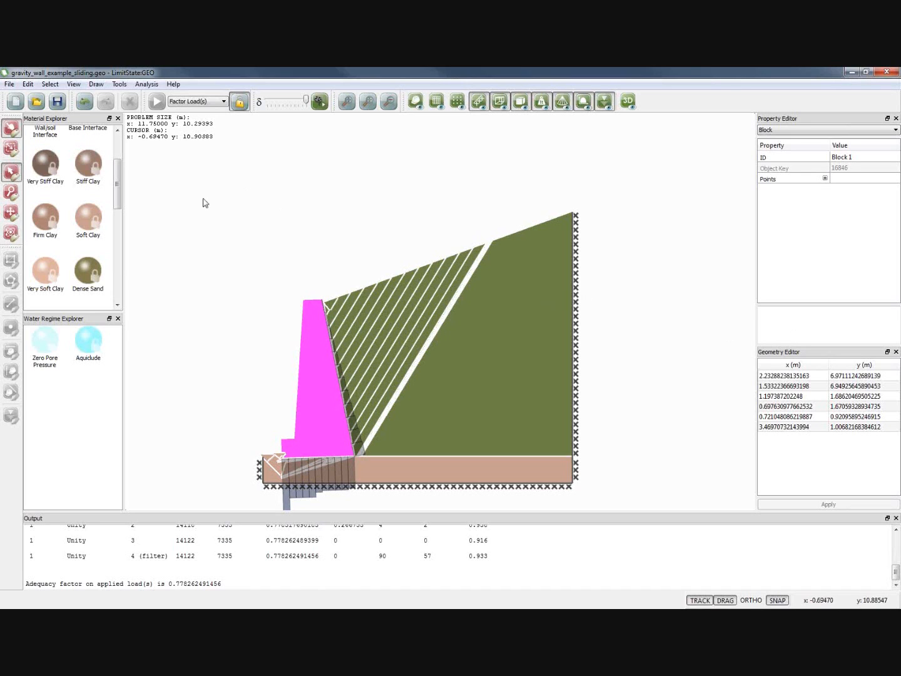
- Open the recent project cantilever_wall_ee.geo without saving the gravity wall changes, and solve it
click(9, 84)
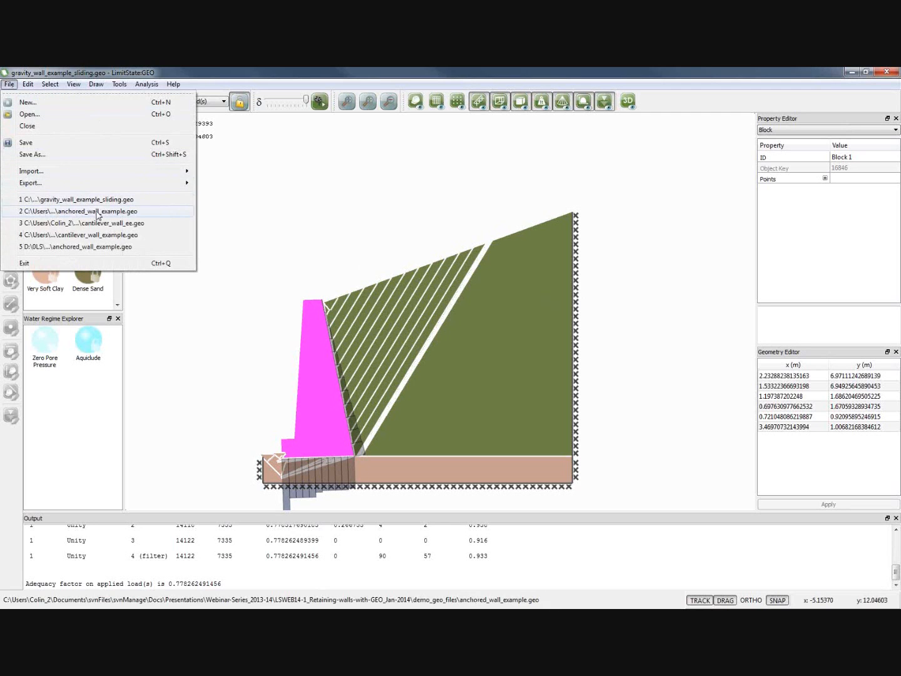
click(99, 223)
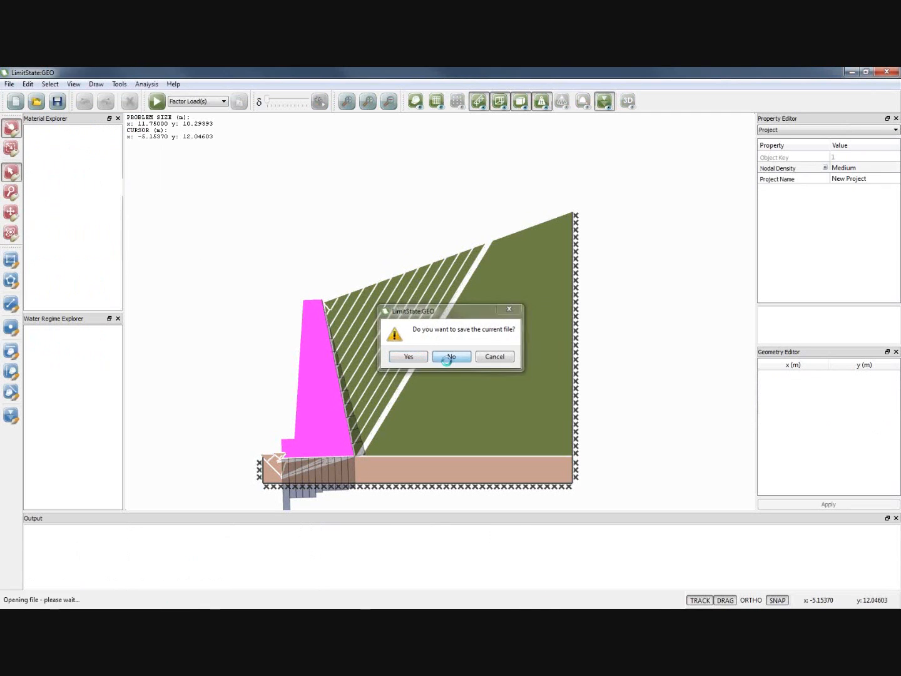
click(450, 357)
key(F5)
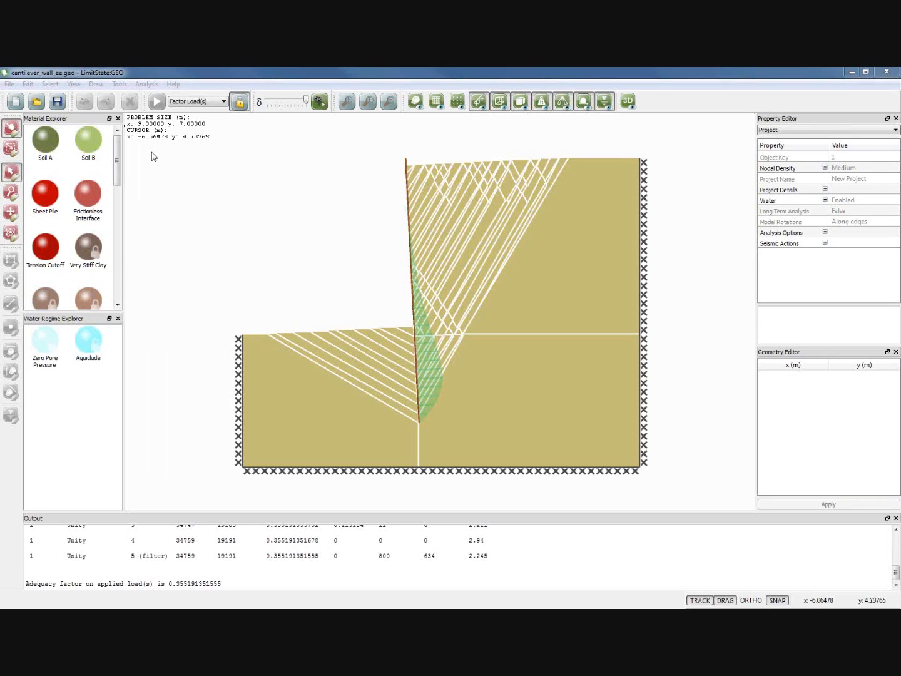
- Unlock the cantilever wall project and open the Sheet Pile material's moment of resistance for editing
click(239, 101)
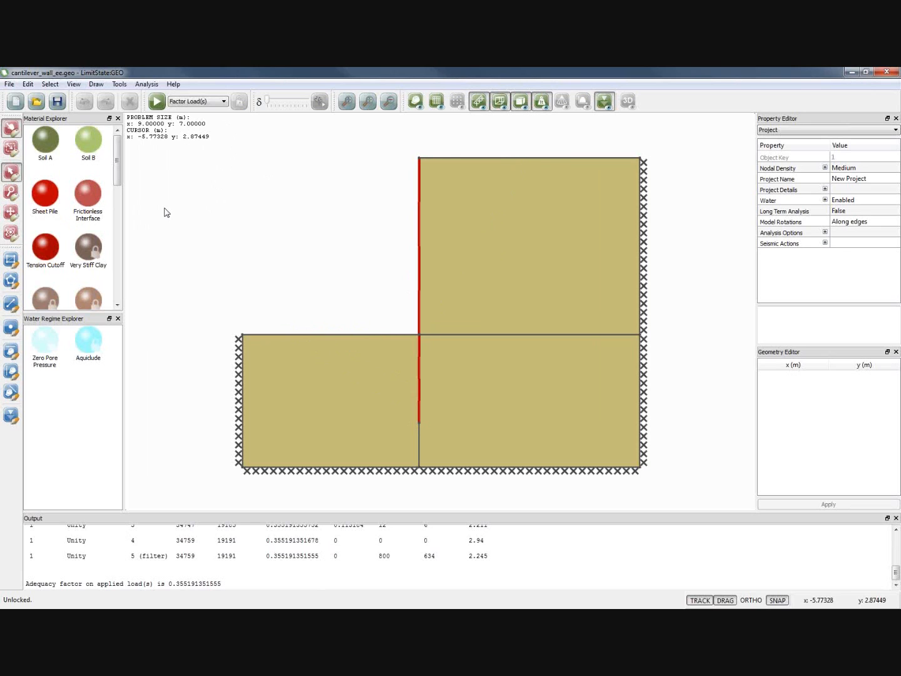
click(57, 196)
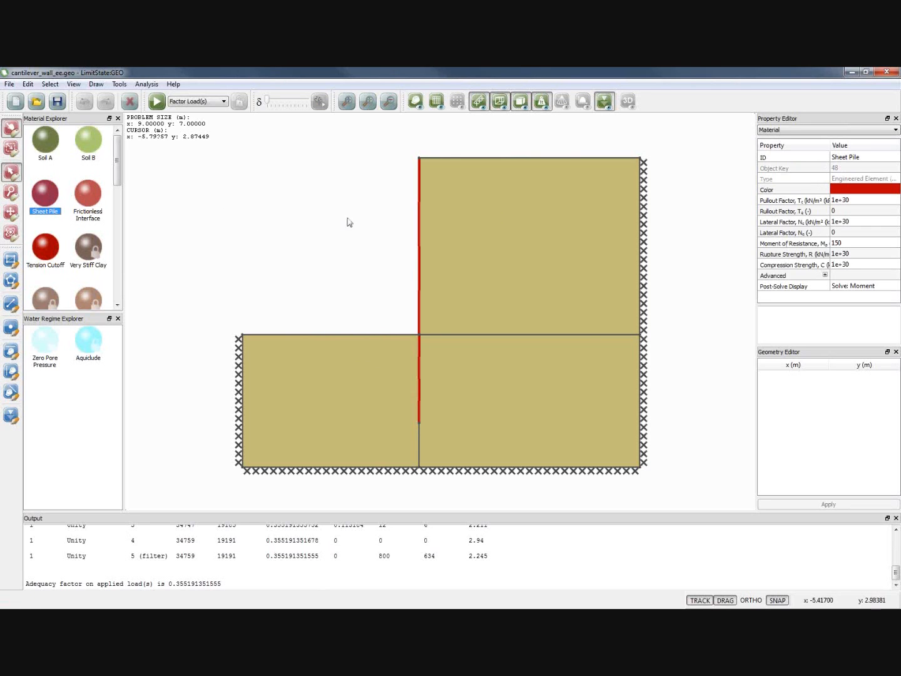
click(840, 244)
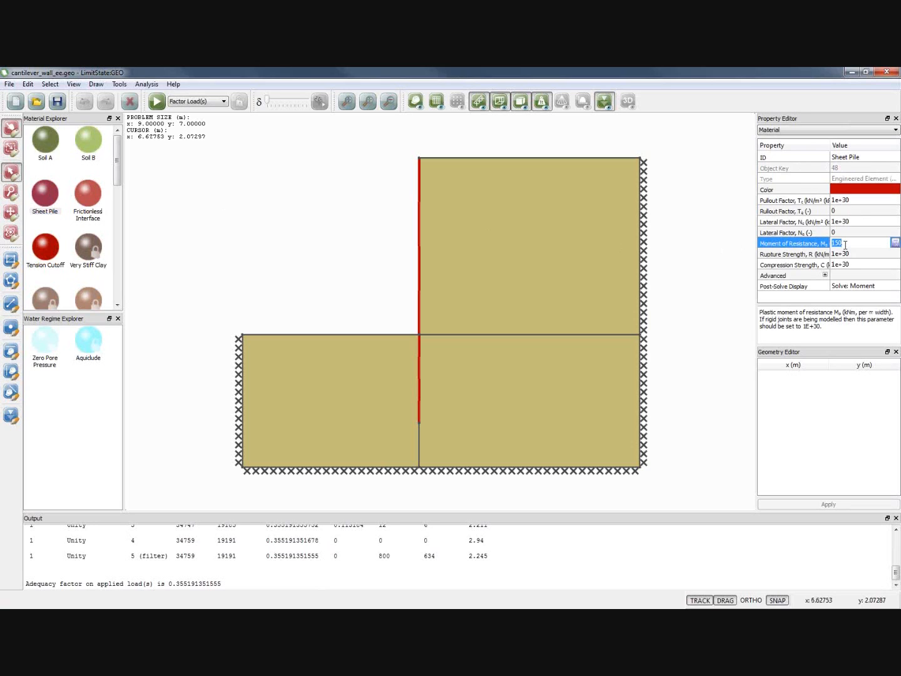